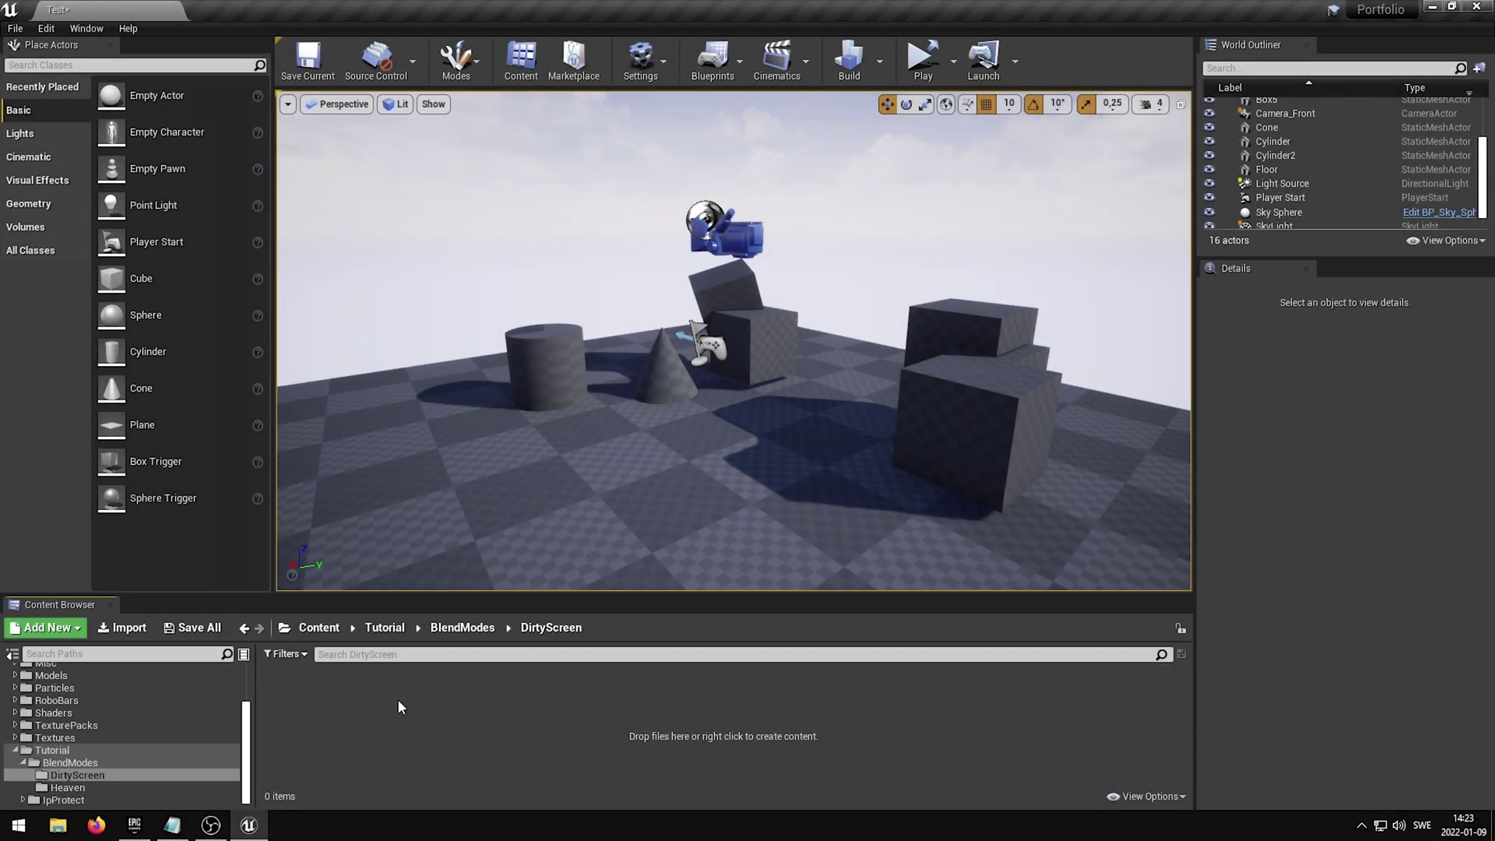
# - Create a new material asset in the DirtyScreen folder and name it M_DirtyScreen
pyautogui.rightClick(341, 699)
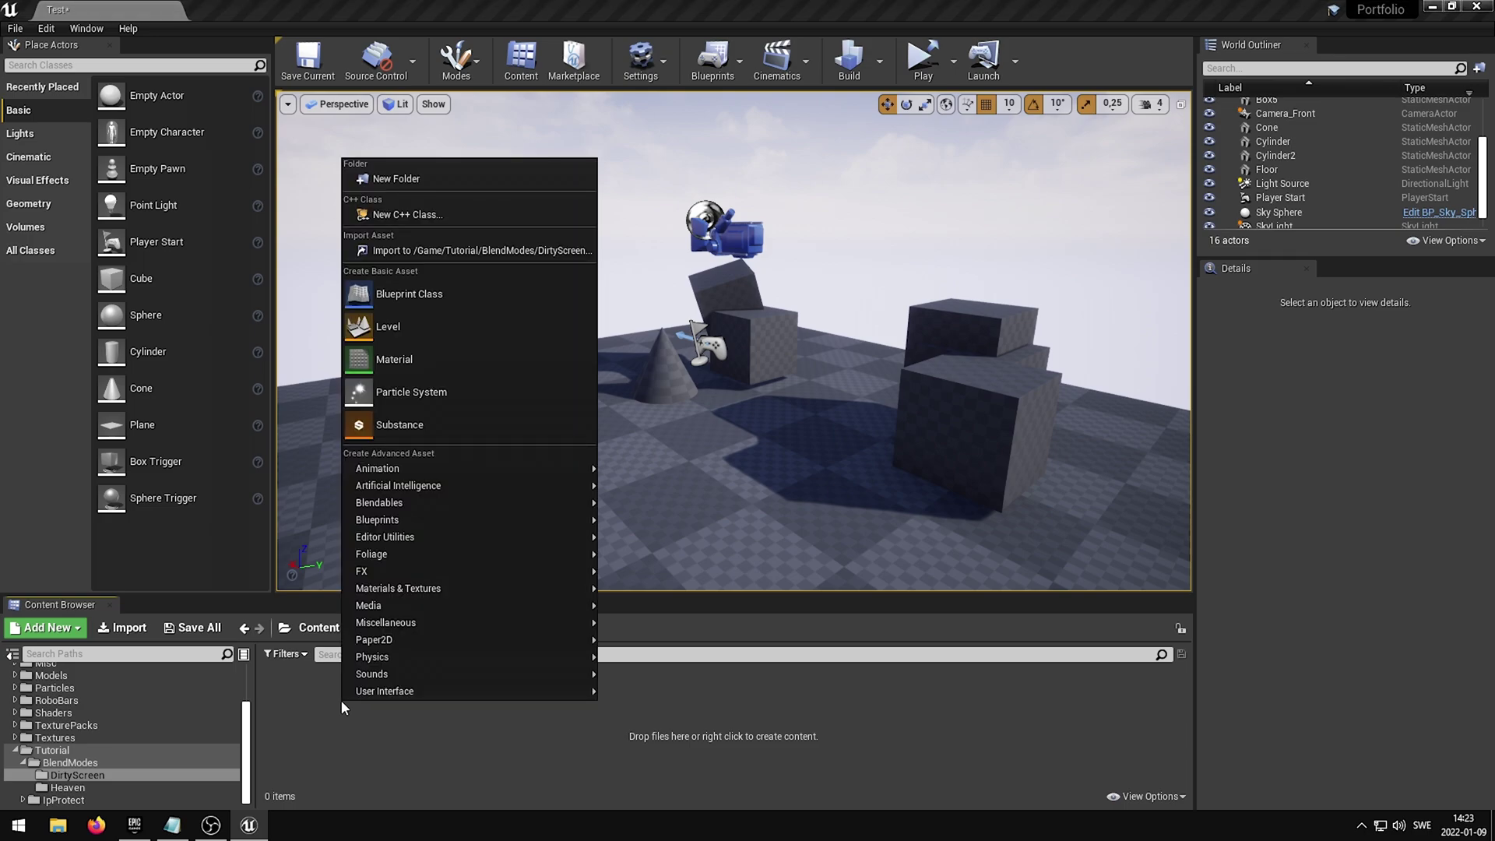
pyautogui.click(414, 362)
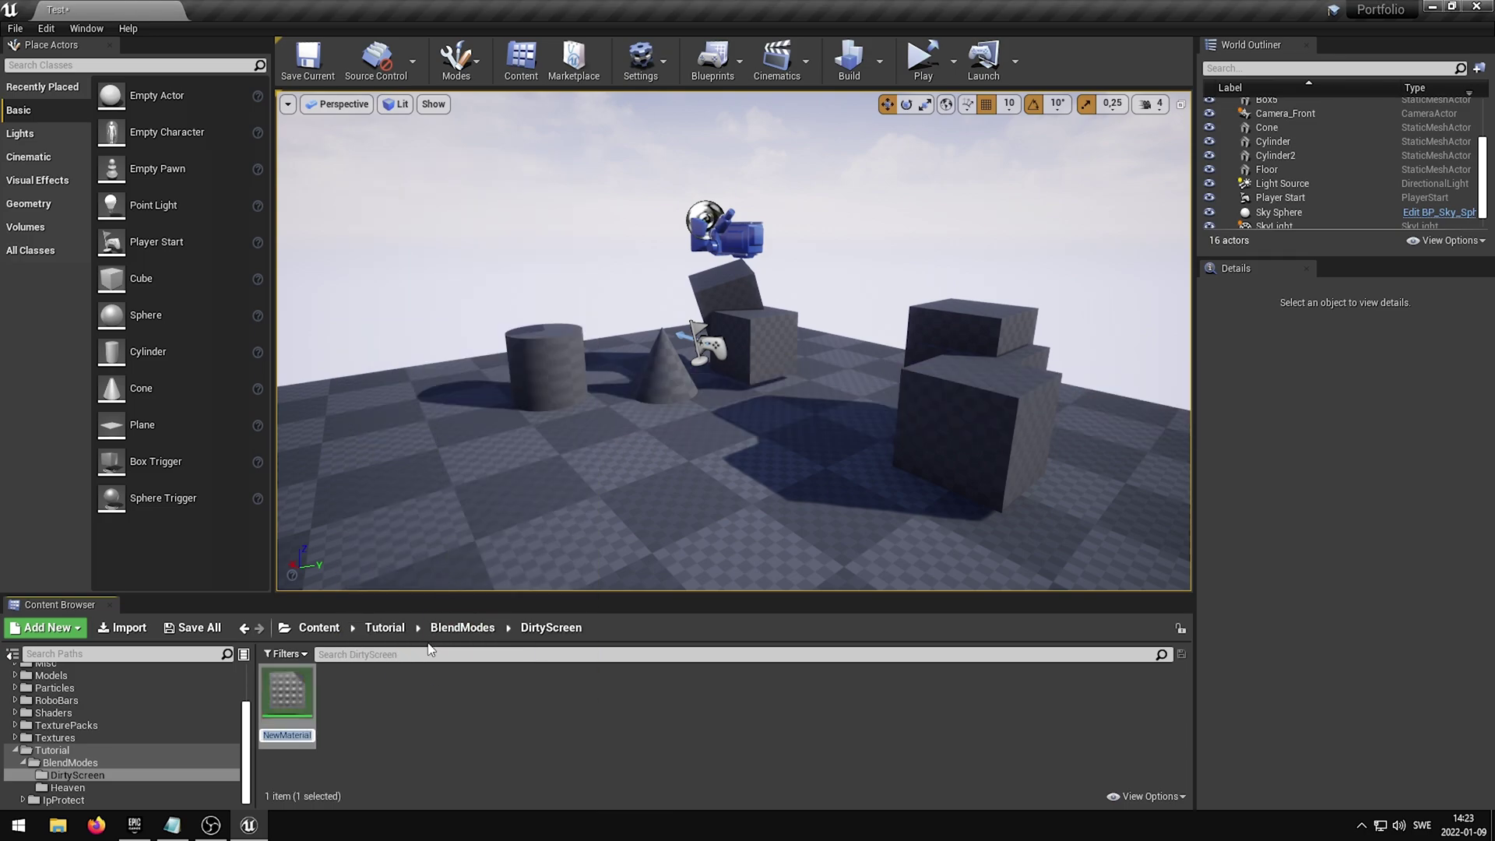
pyautogui.write('M_Di')
pyautogui.write('rtyScreen')
pyautogui.press('Return')
pyautogui.click(393, 714)
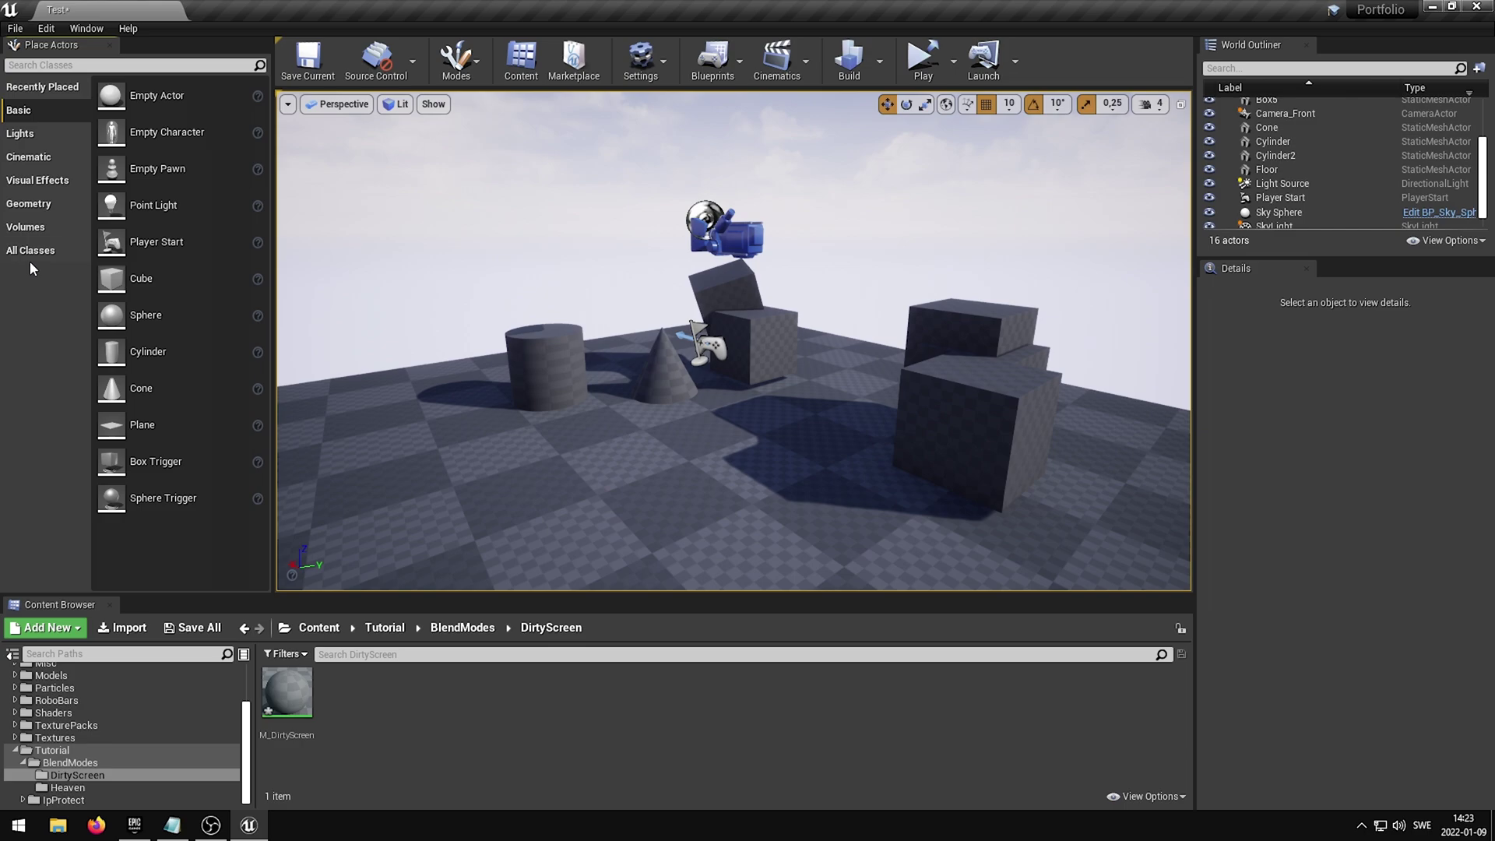
# - Drag a Post Process Volume from the Volumes category into the centre of the level
pyautogui.click(34, 229)
pyautogui.scroll(-6, 184, 249)
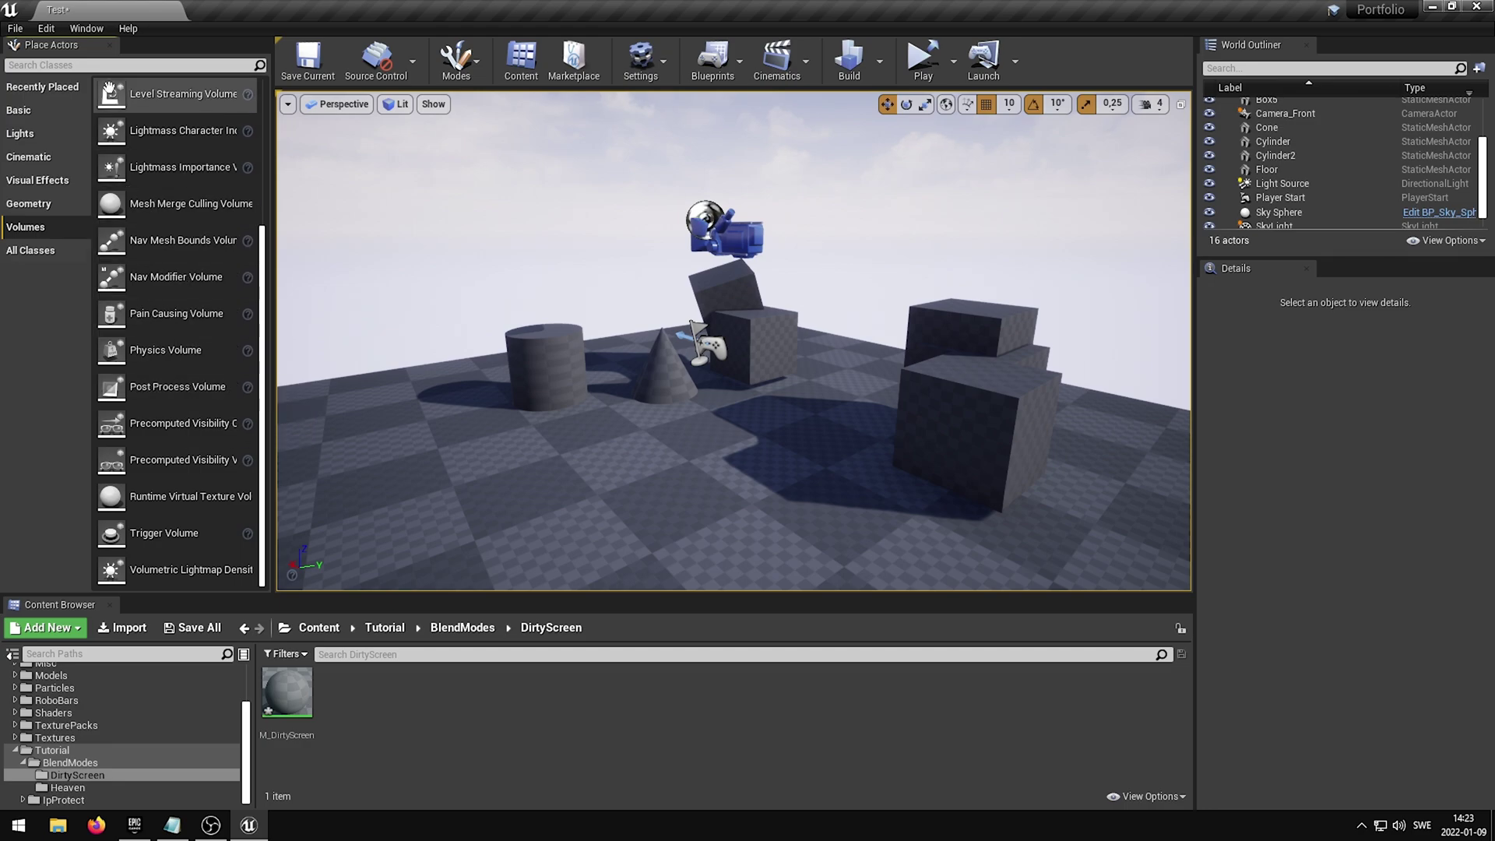
pyautogui.click(87, 29)
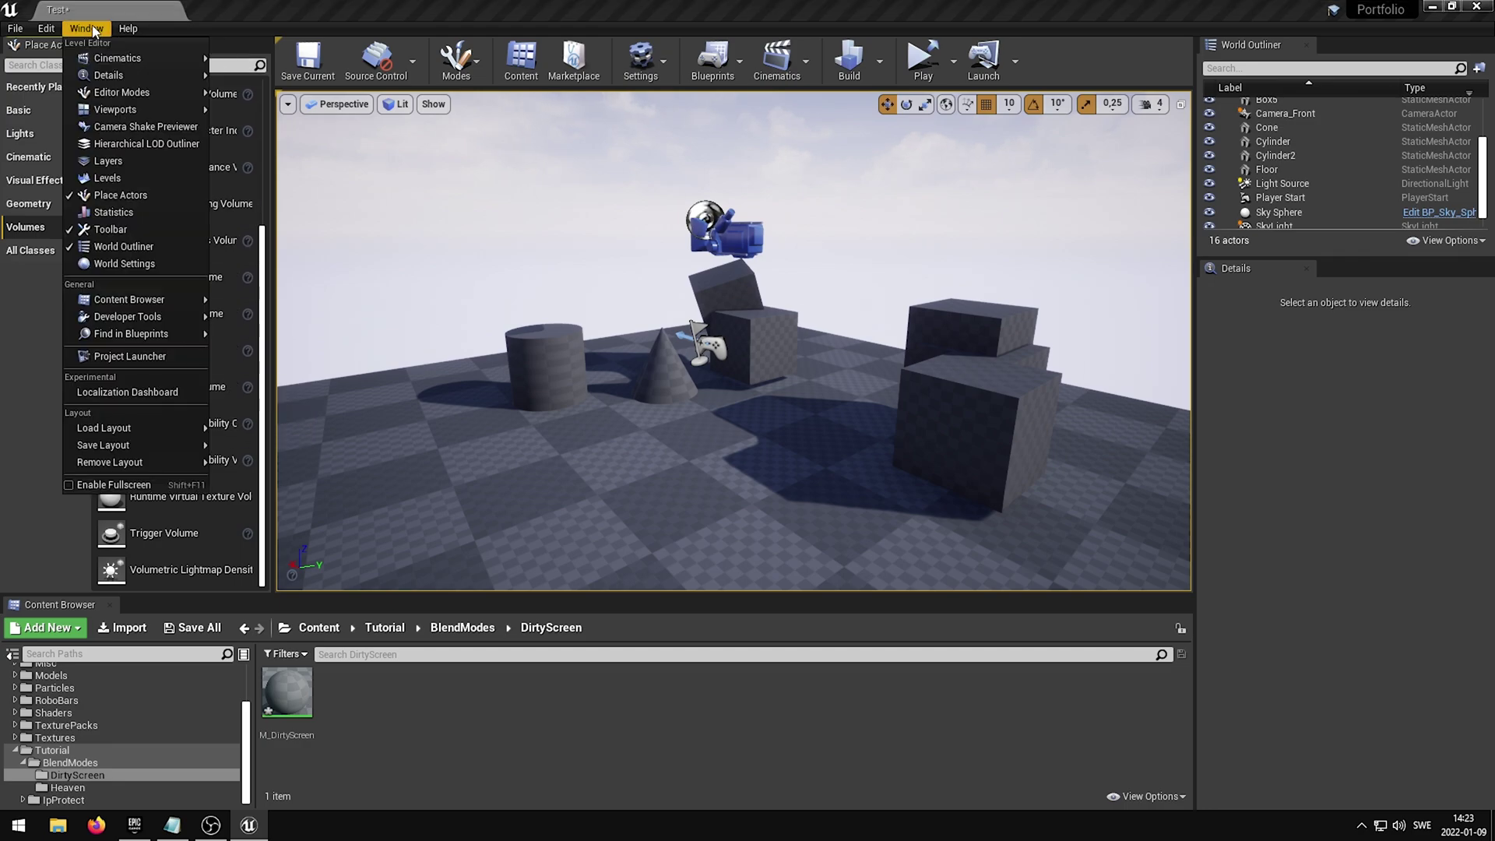
pyautogui.click(123, 194)
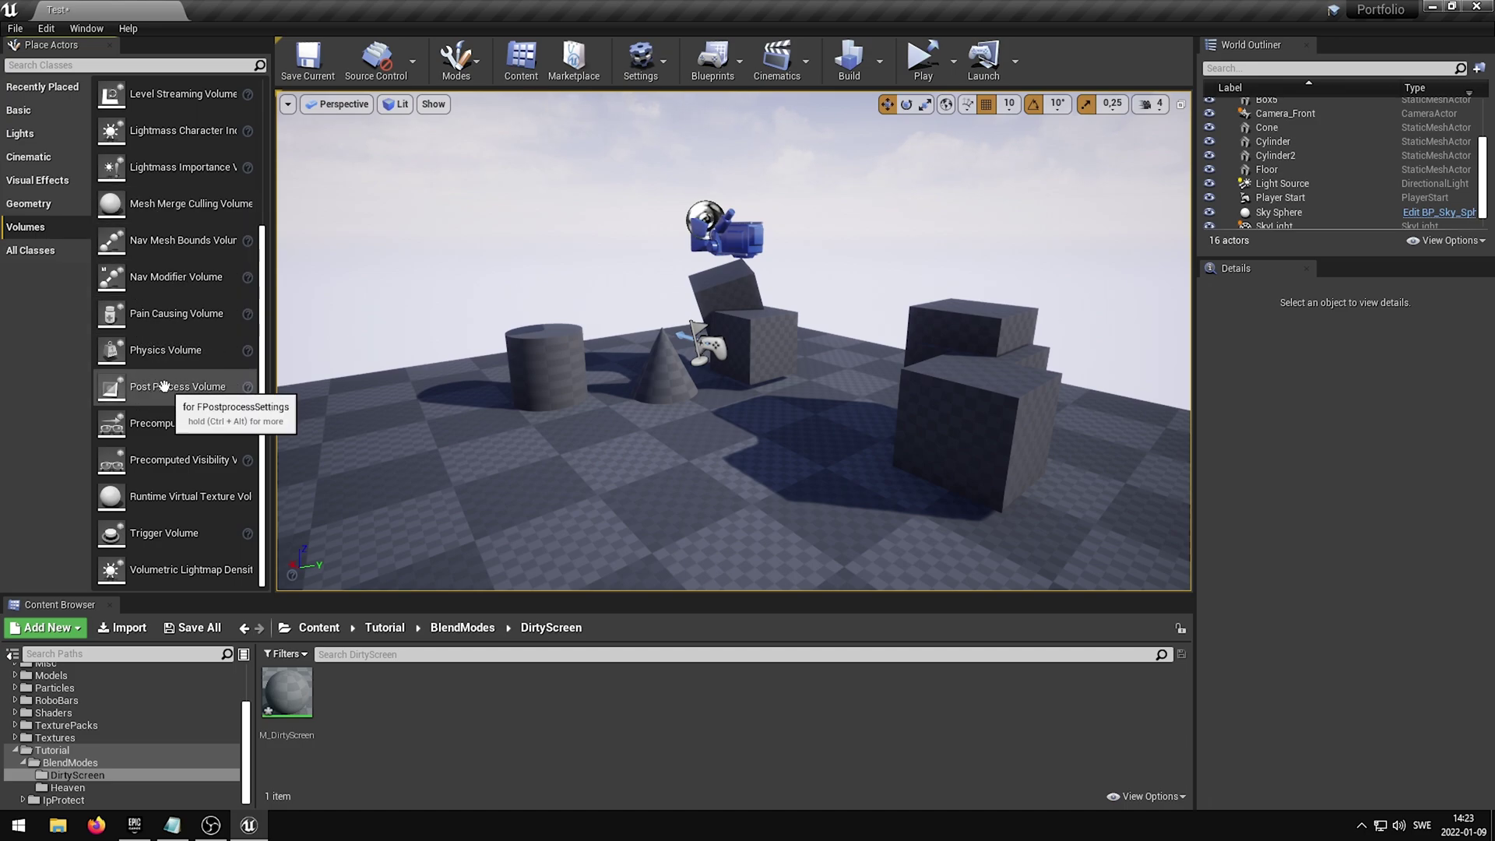
pyautogui.moveTo(164, 385); pyautogui.dragTo(664, 450)
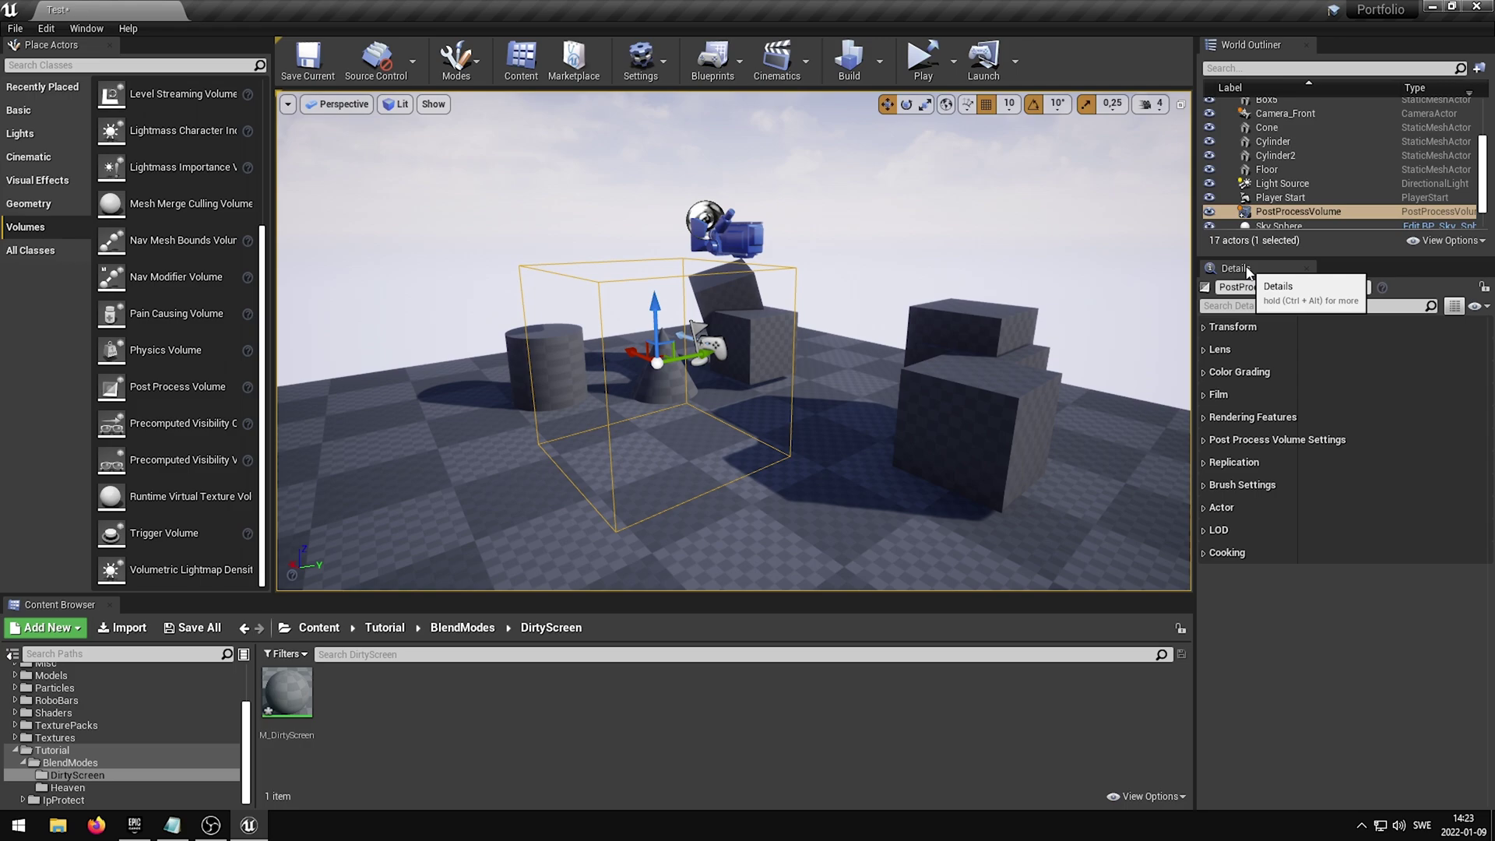
# - Add an asset-reference entry to the volume's Post Process Materials and assign M_DirtyScreen
pyautogui.click(1204, 418)
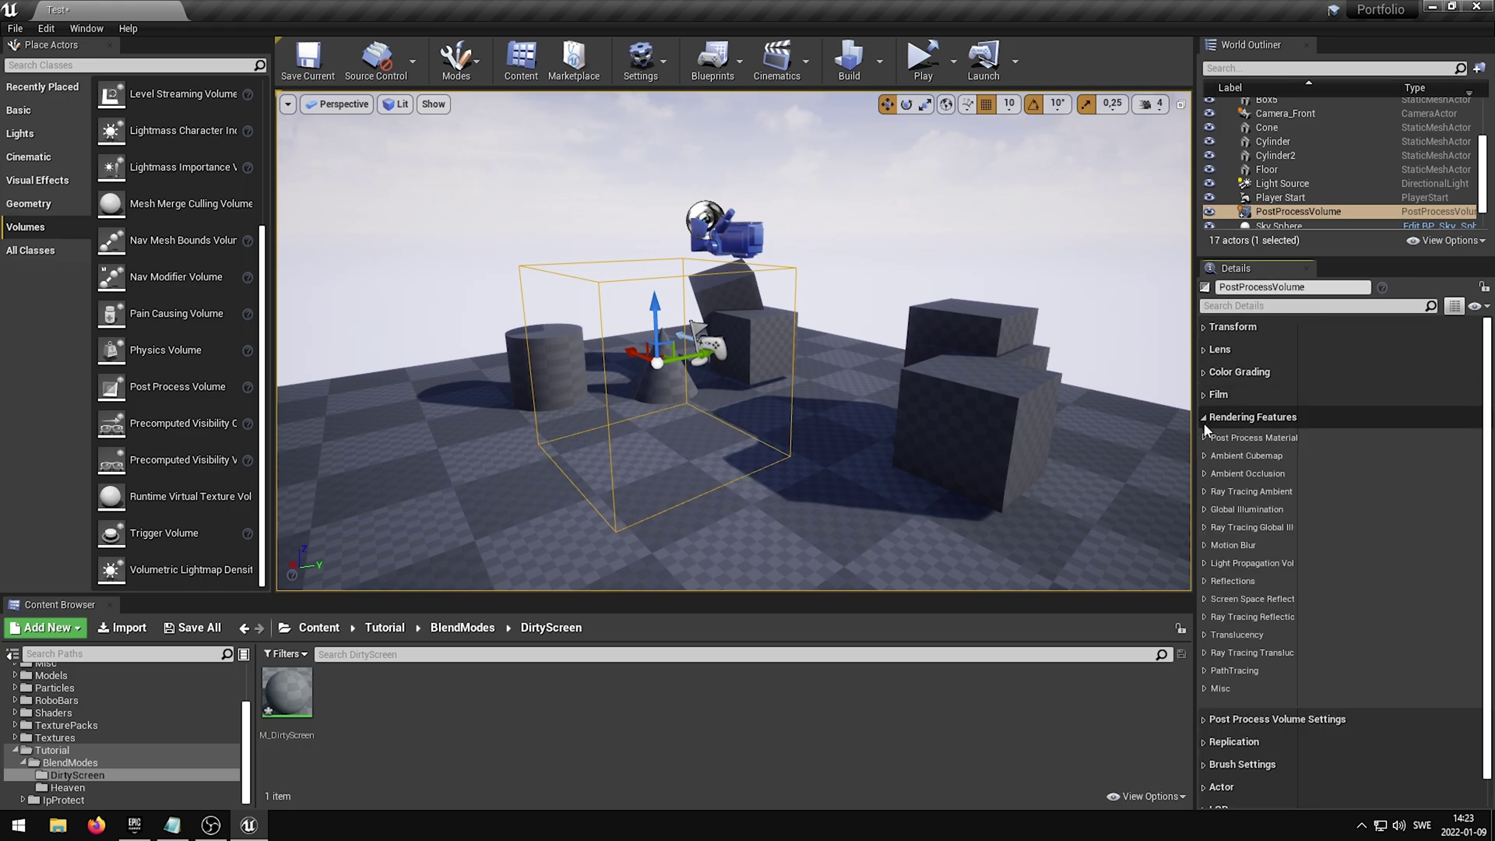
pyautogui.click(1205, 439)
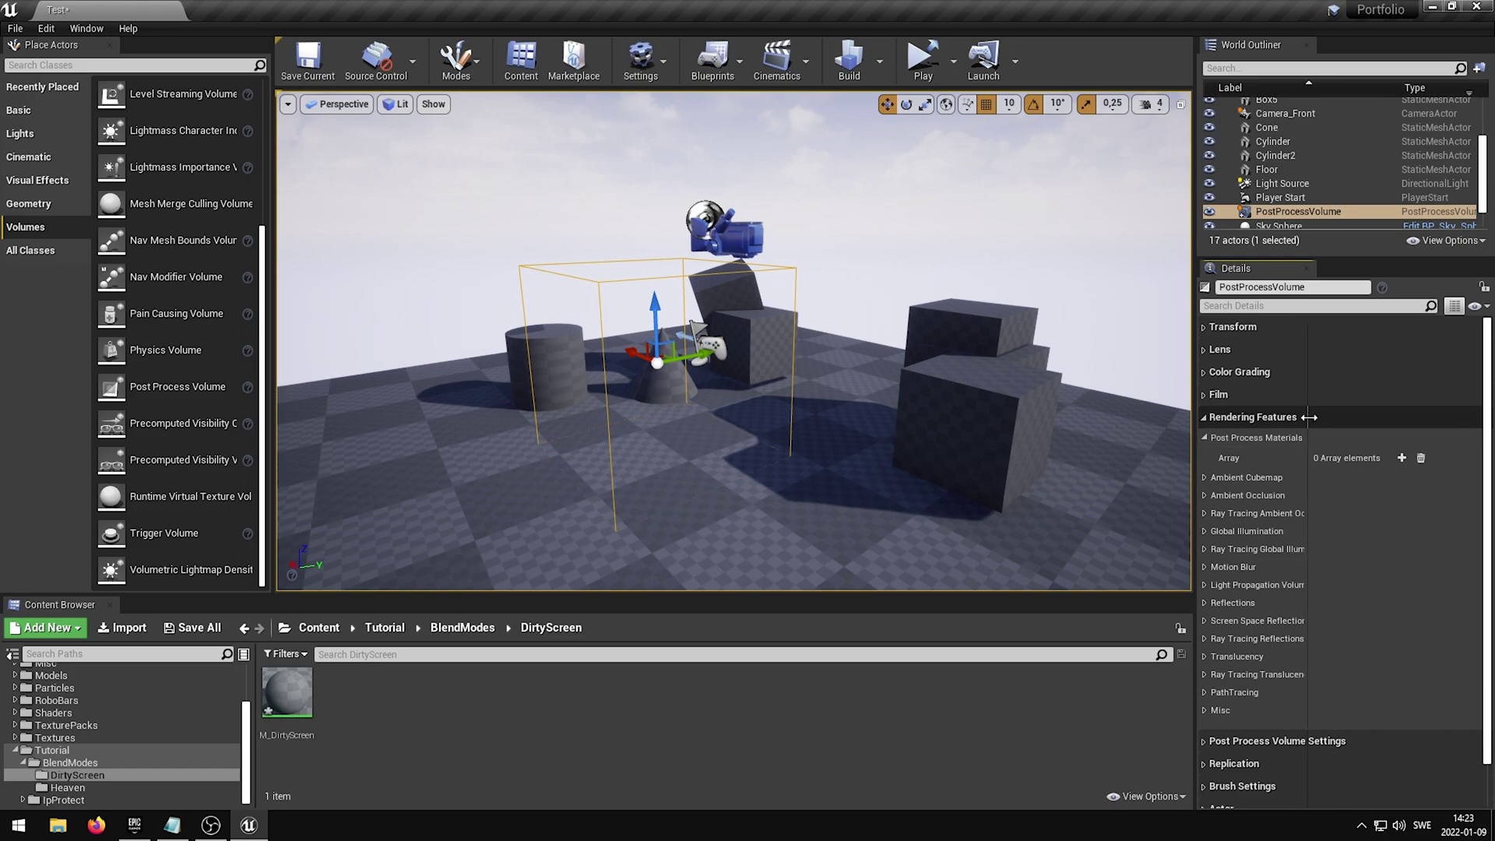
pyautogui.moveTo(1298, 417); pyautogui.dragTo(1331, 416)
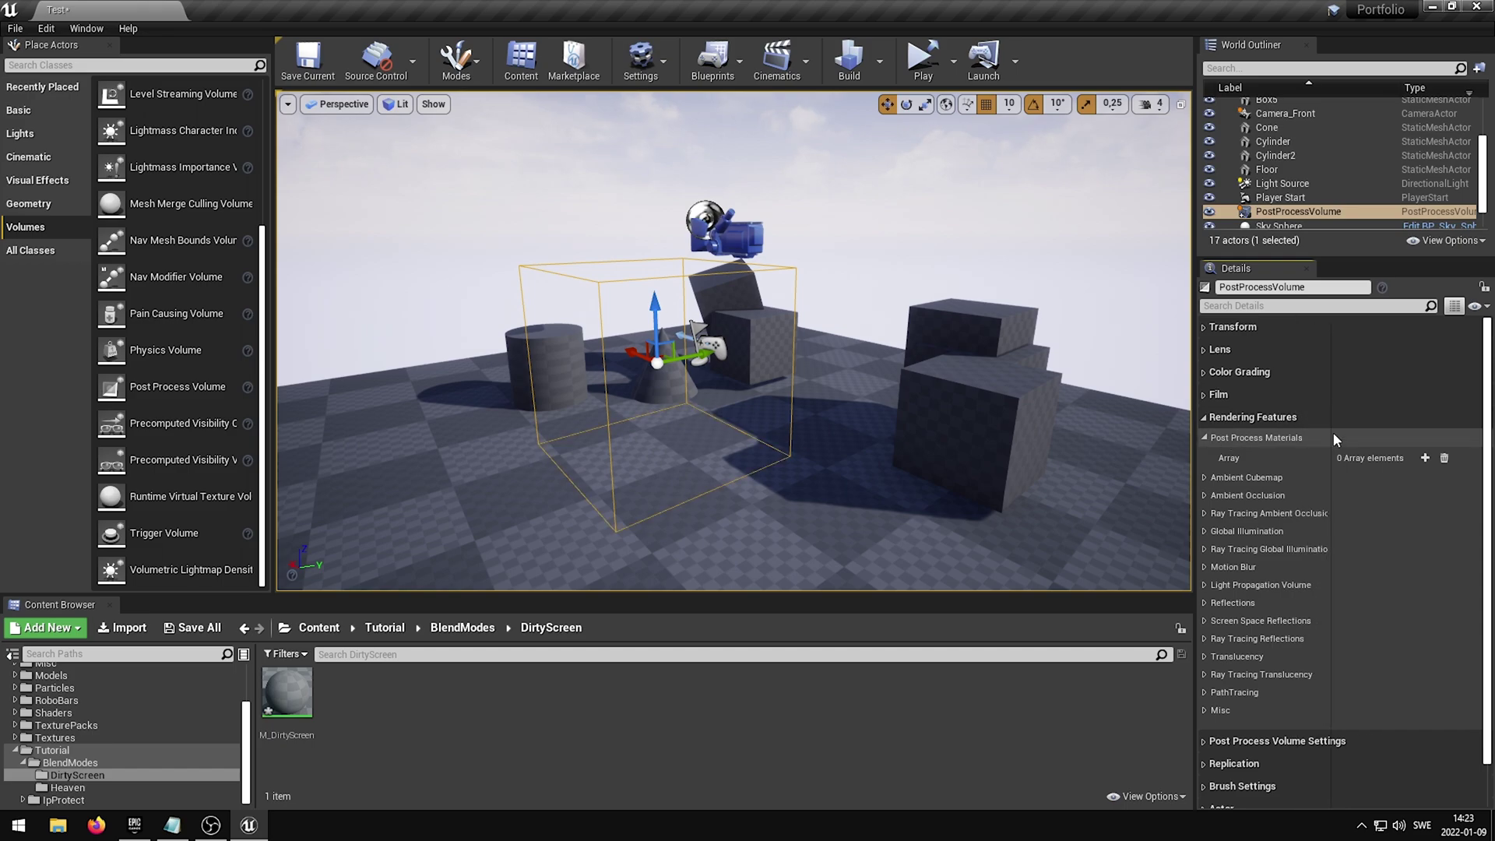
pyautogui.click(1425, 458)
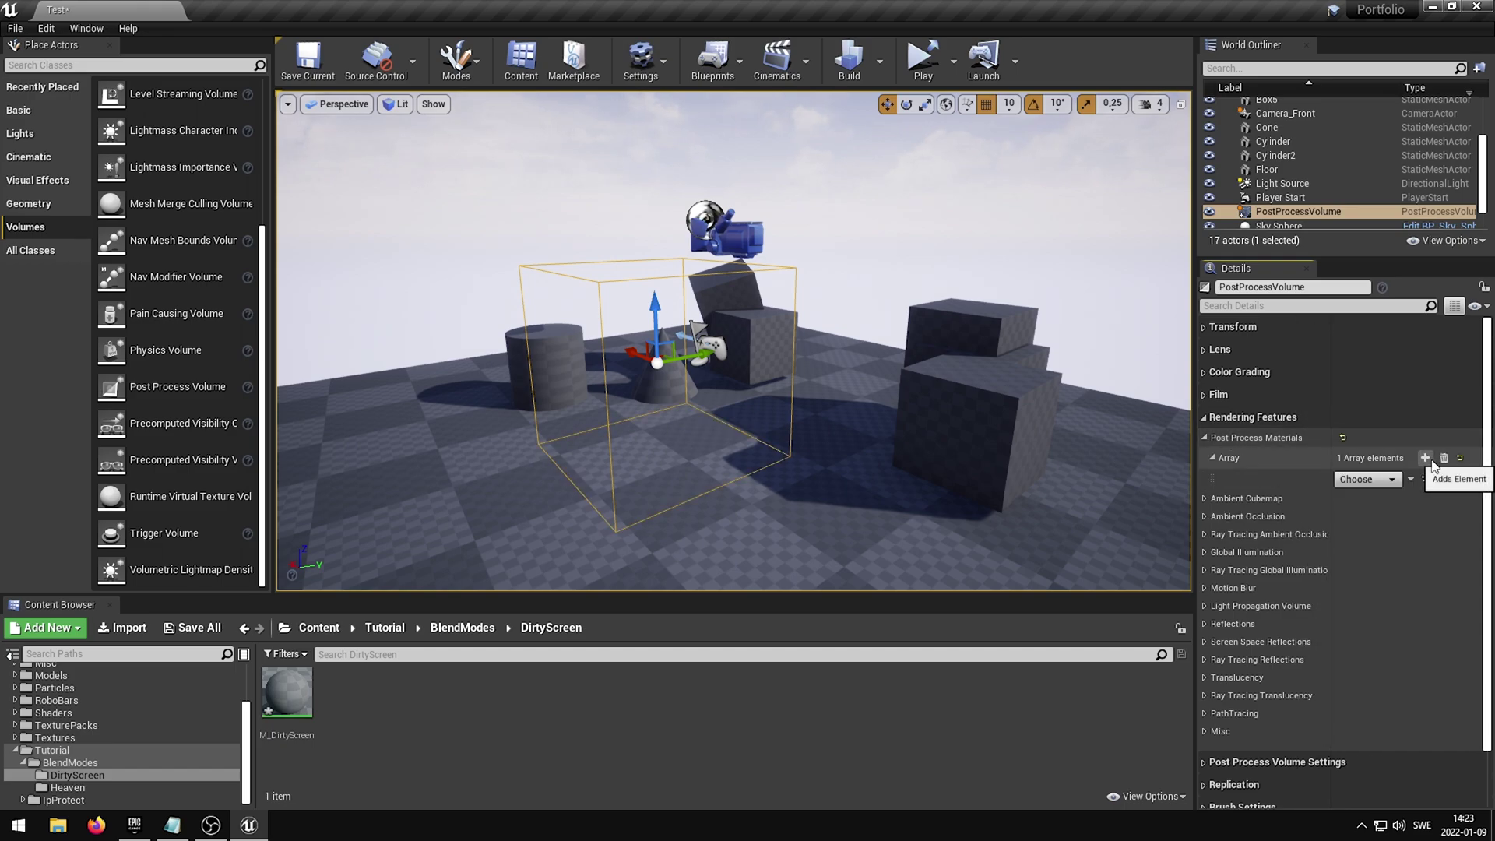
pyautogui.click(1366, 480)
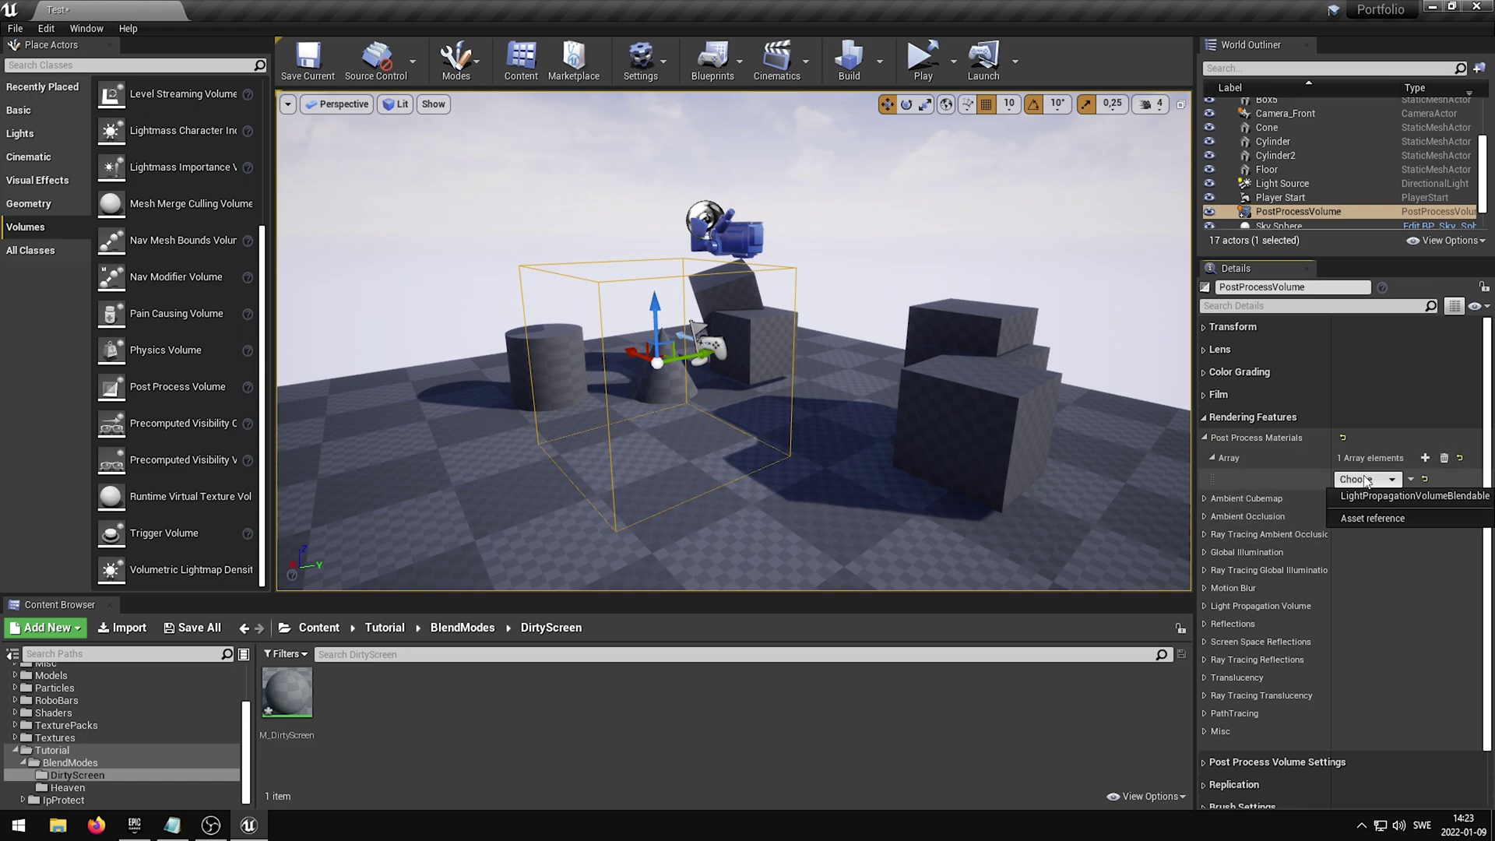
pyautogui.click(1367, 517)
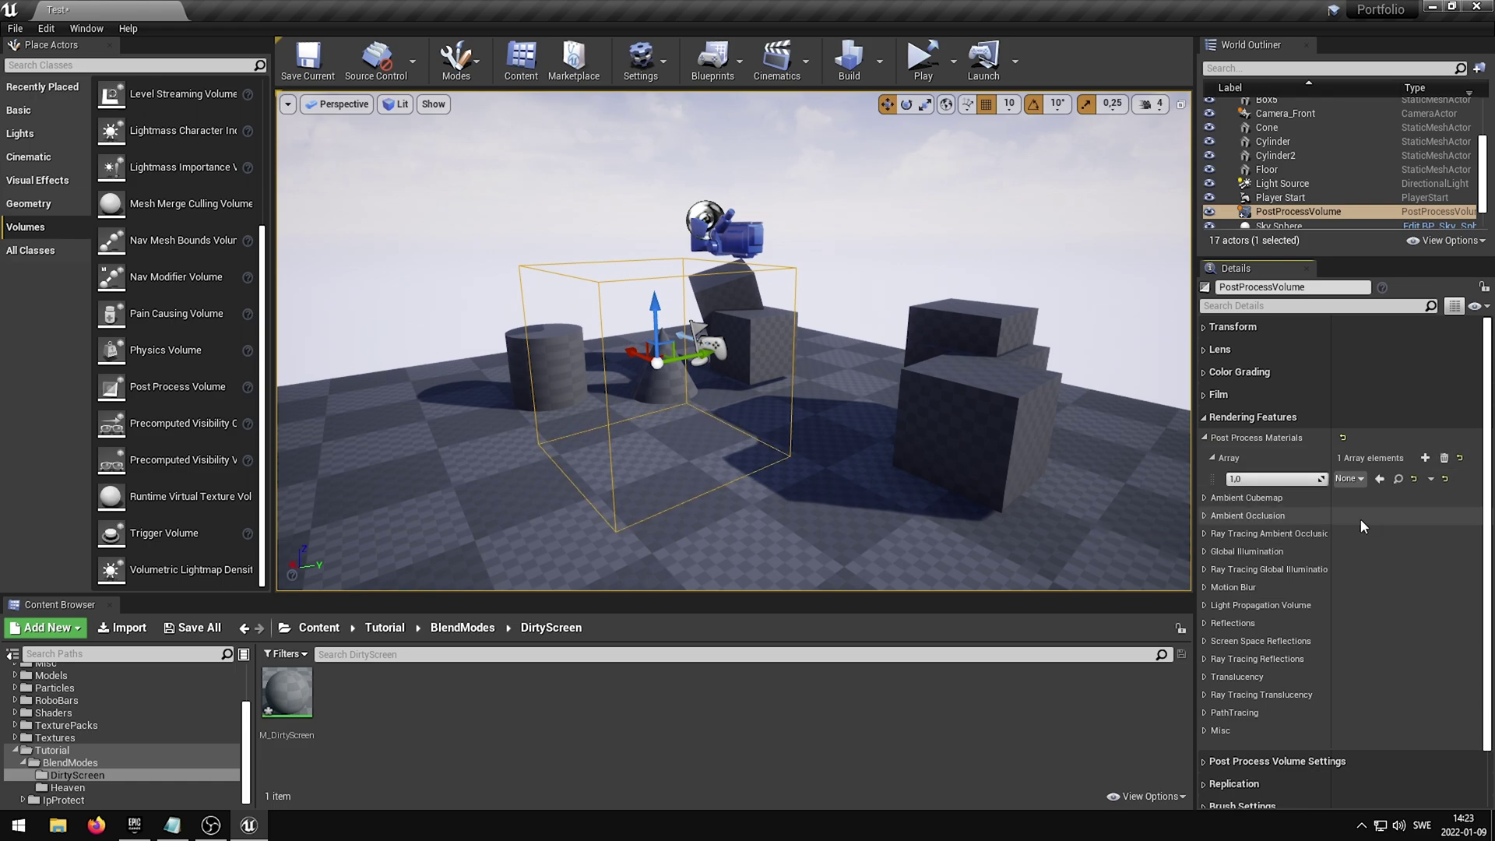
pyautogui.click(1348, 479)
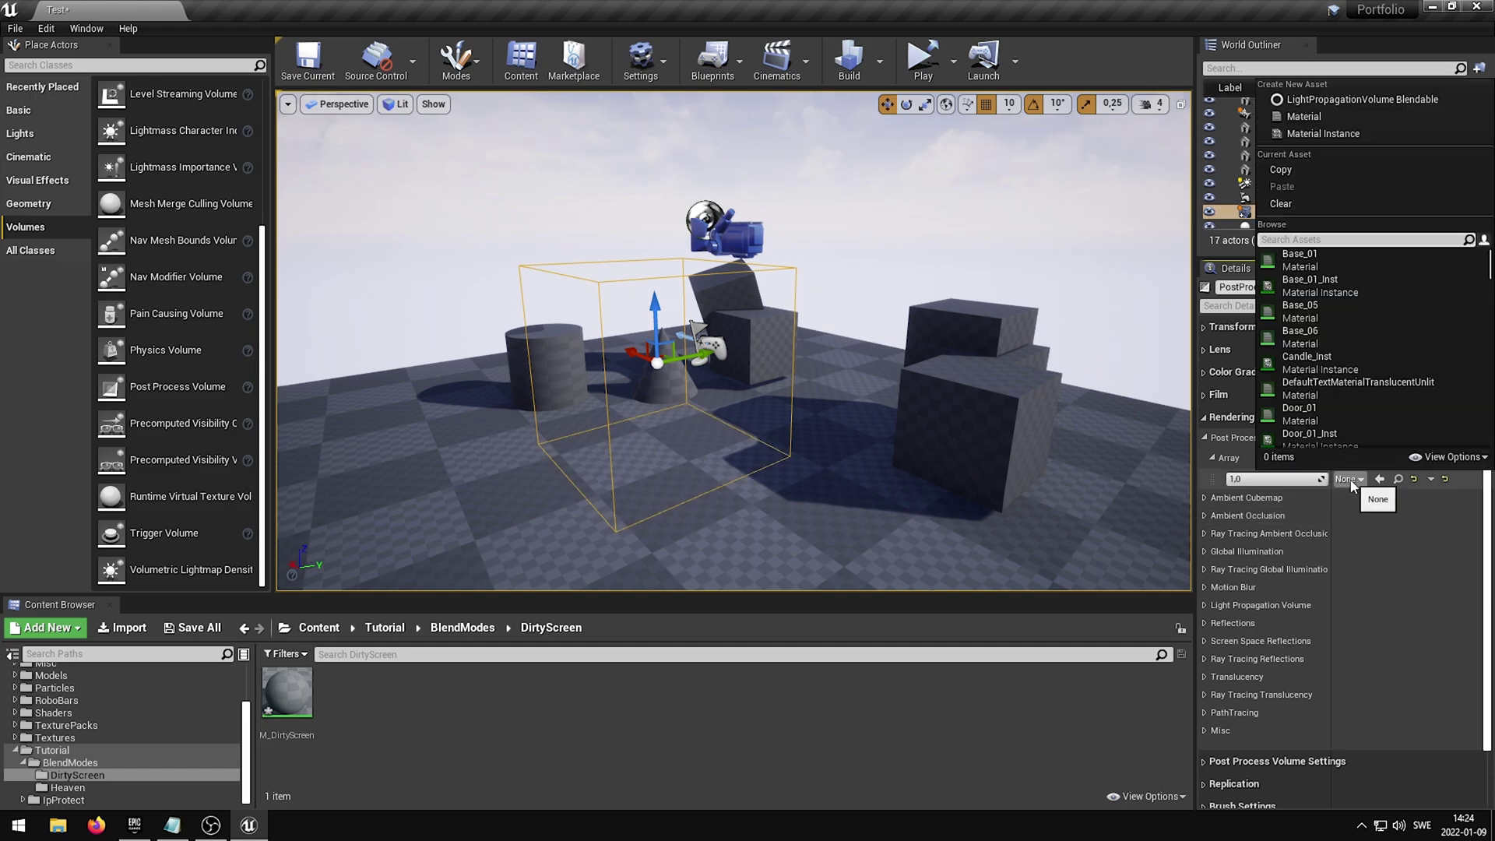
pyautogui.write('M')
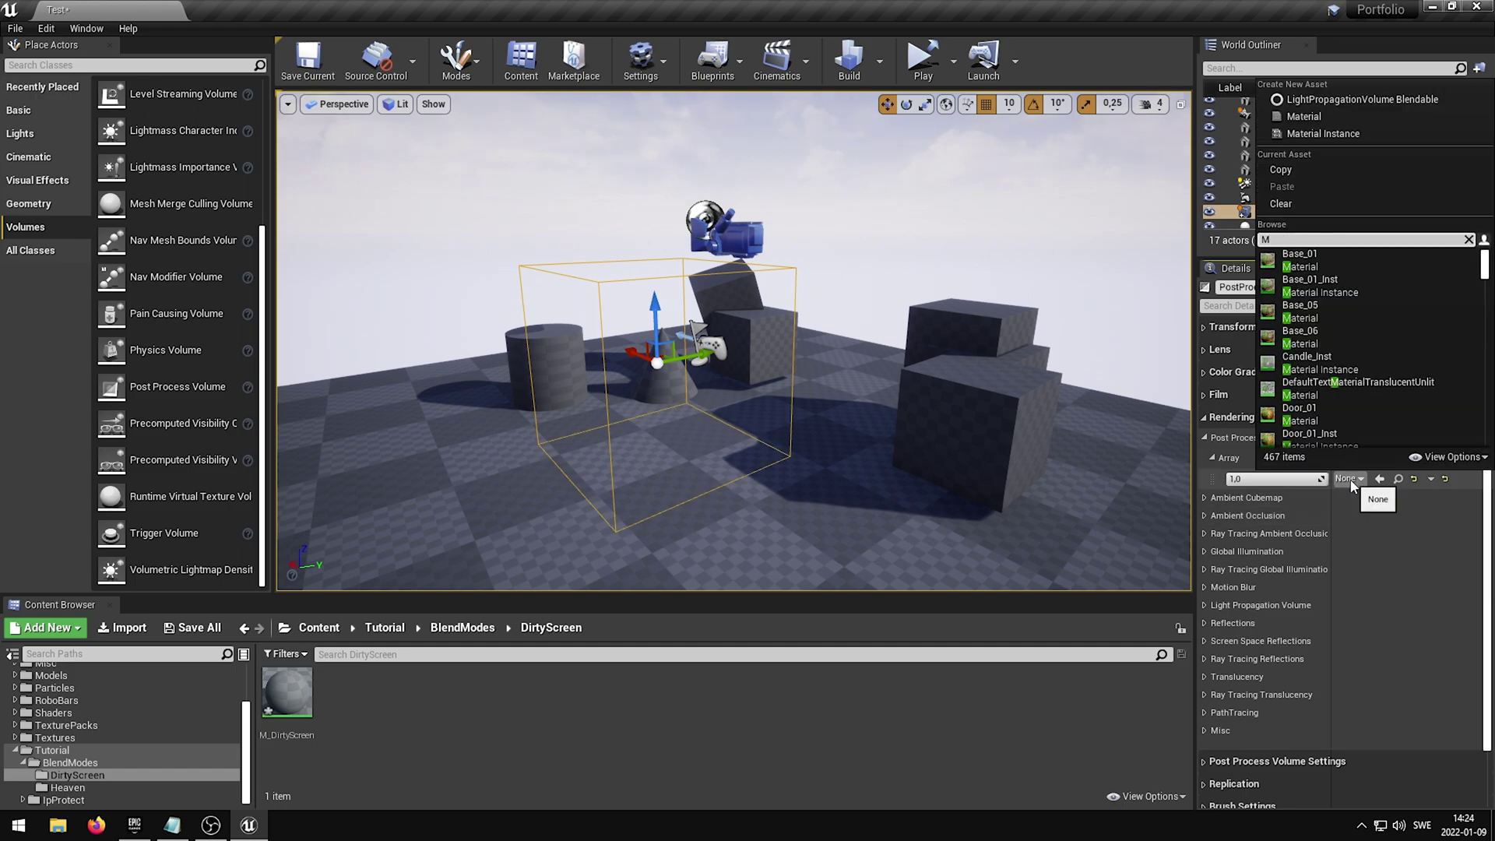
pyautogui.write('_dirtys')
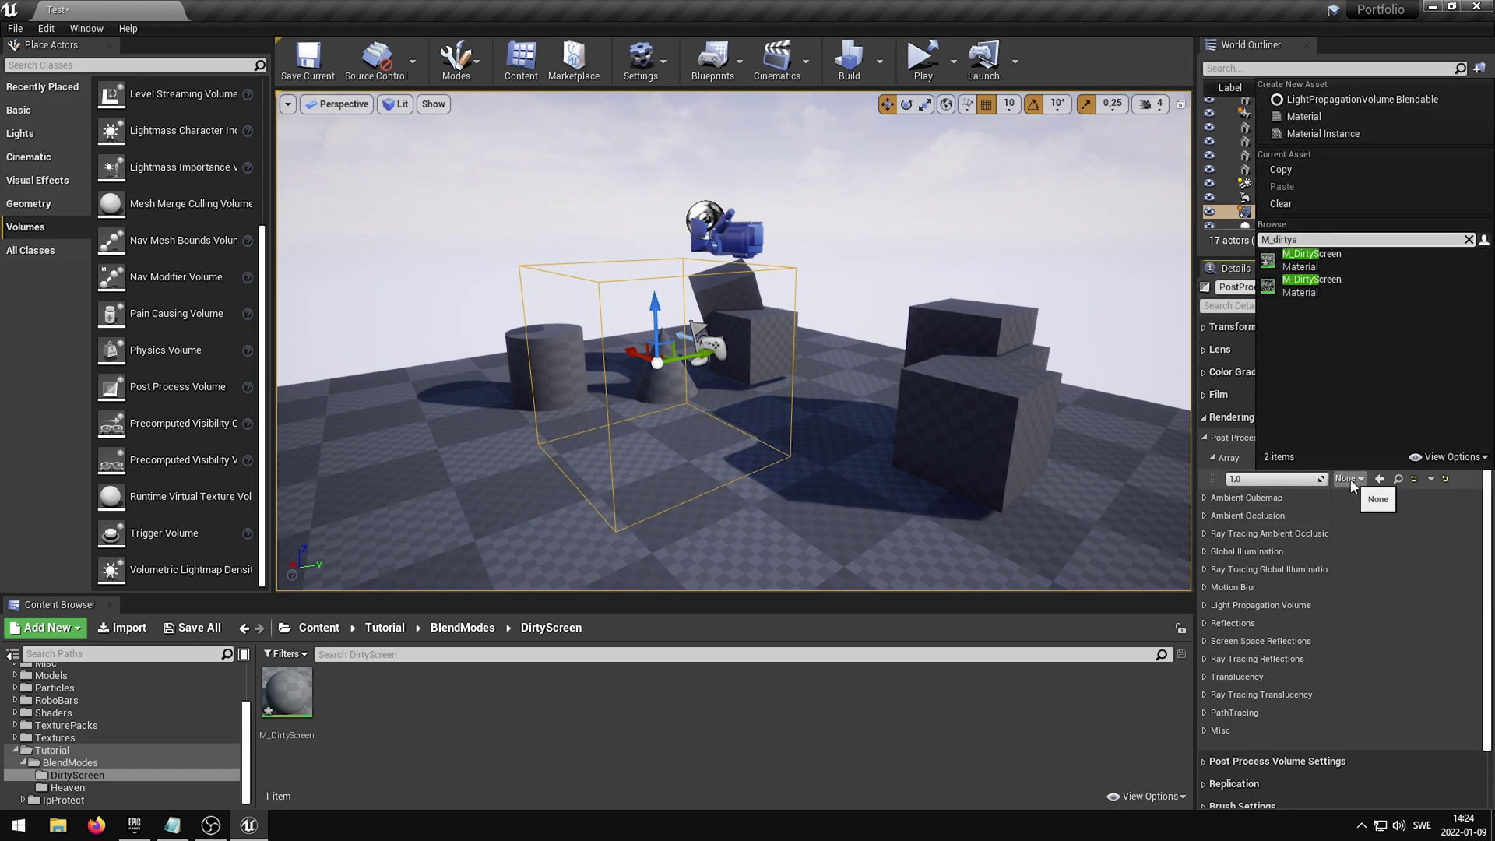
pyautogui.click(1320, 258)
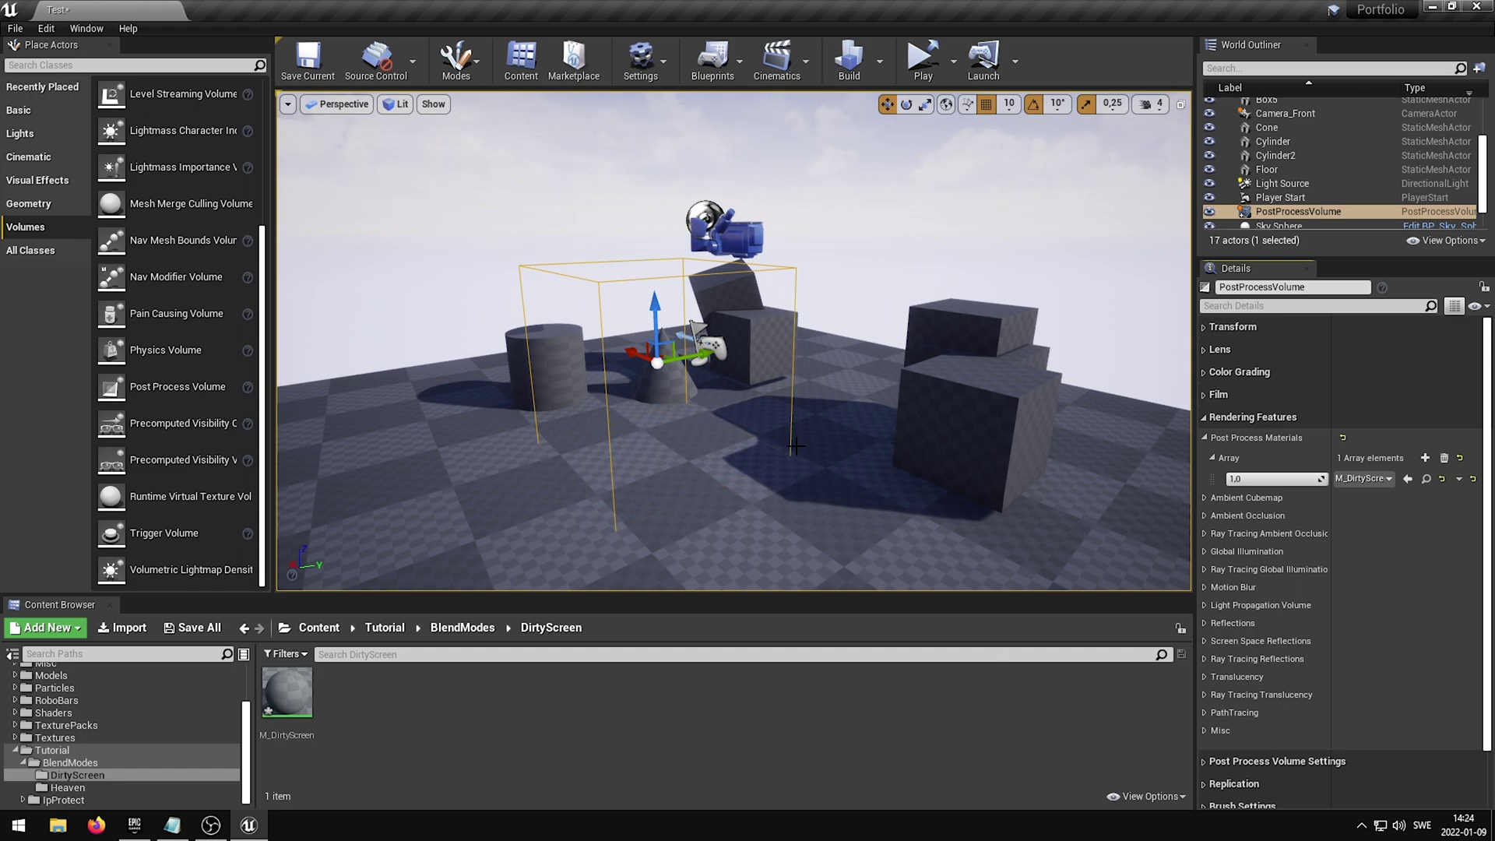
# - Enable Infinite Extent (Unbound) in the Post Process Volume Settings
pyautogui.click(1202, 418)
pyautogui.click(1204, 440)
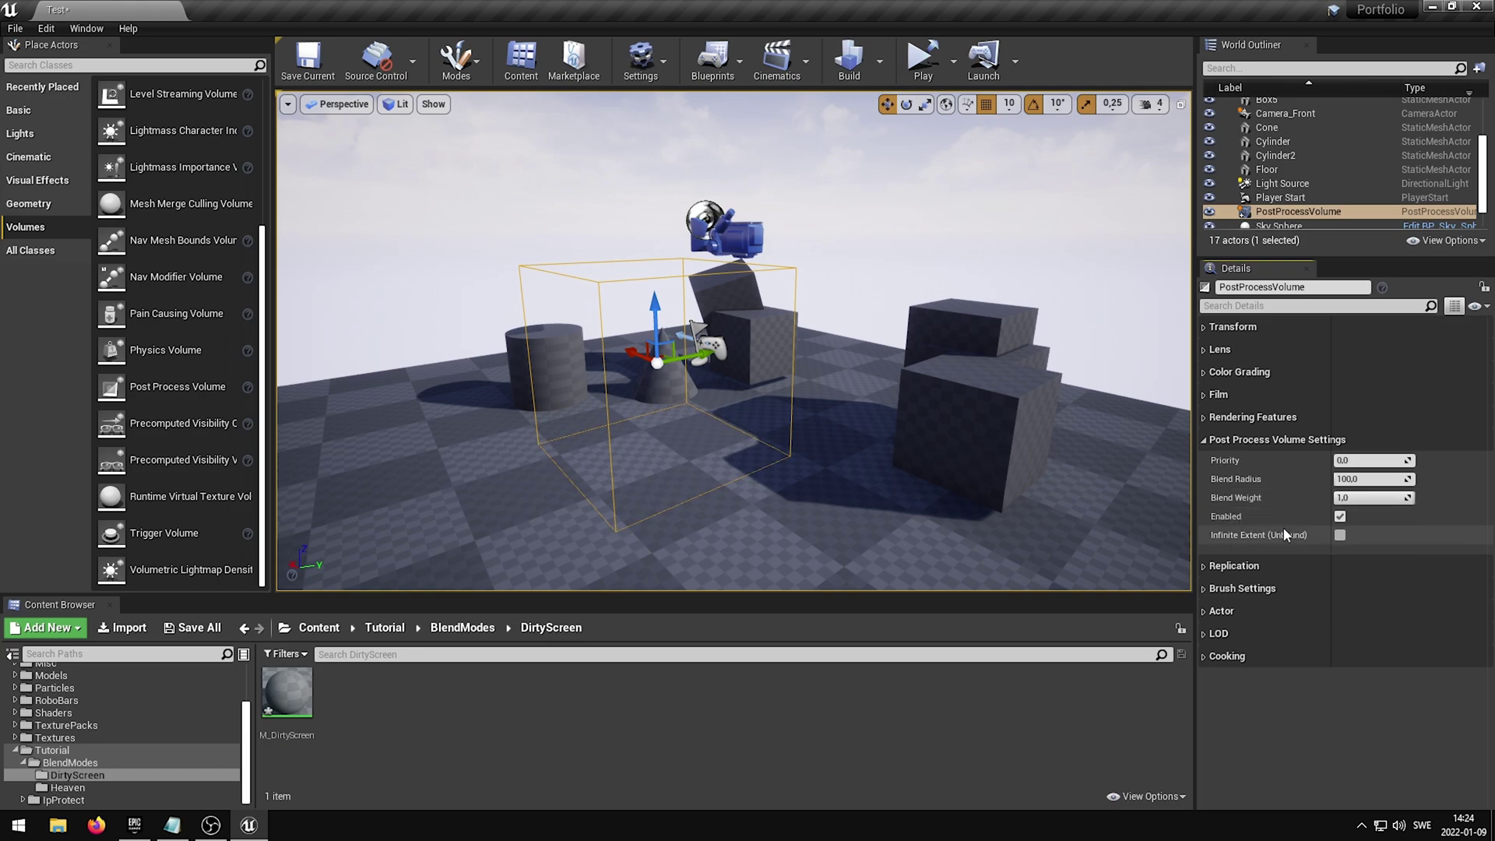
pyautogui.click(1339, 535)
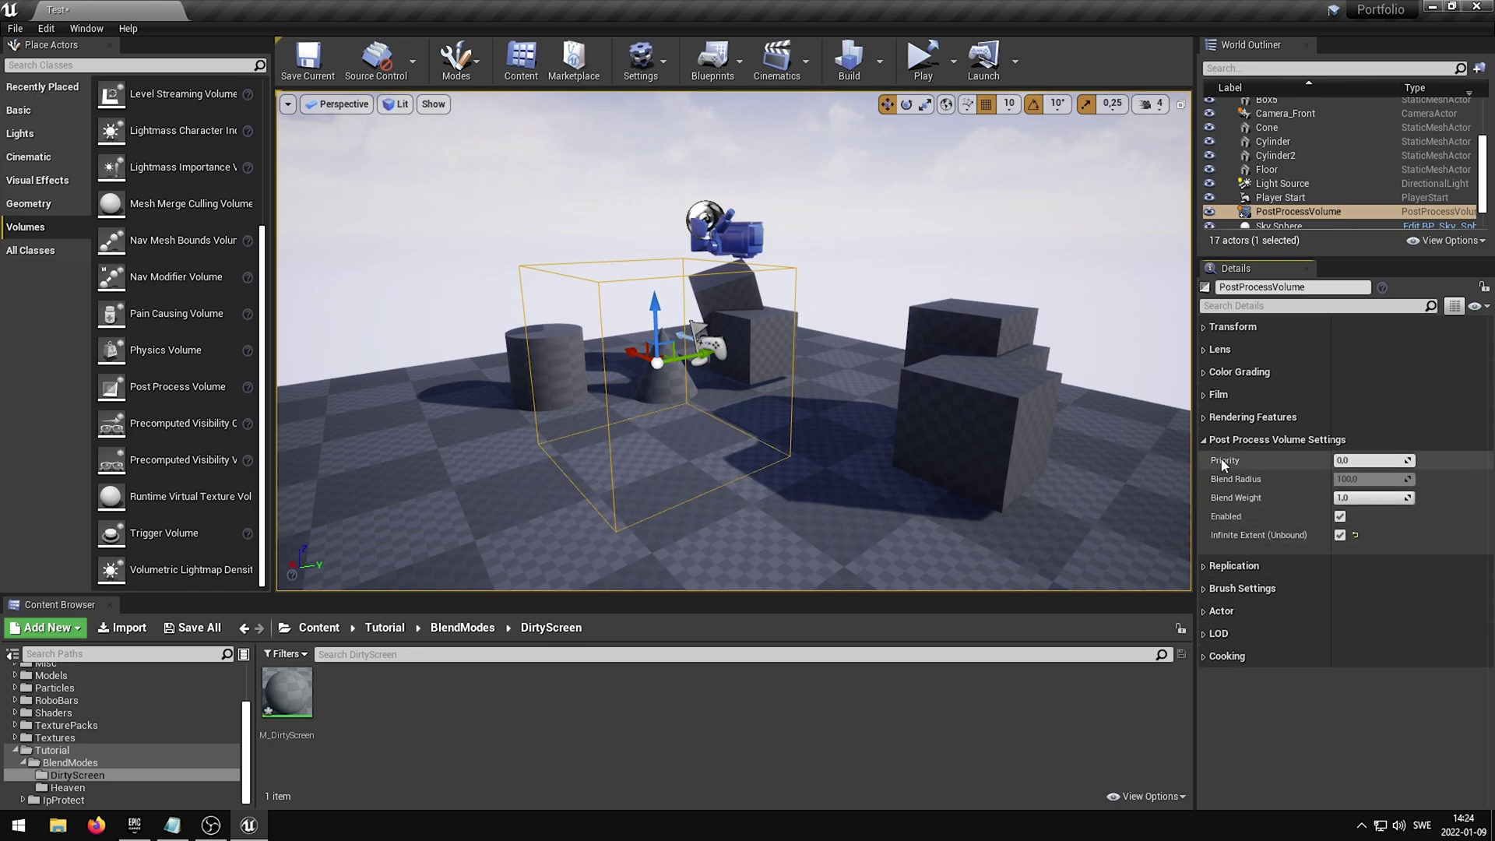
pyautogui.click(1209, 441)
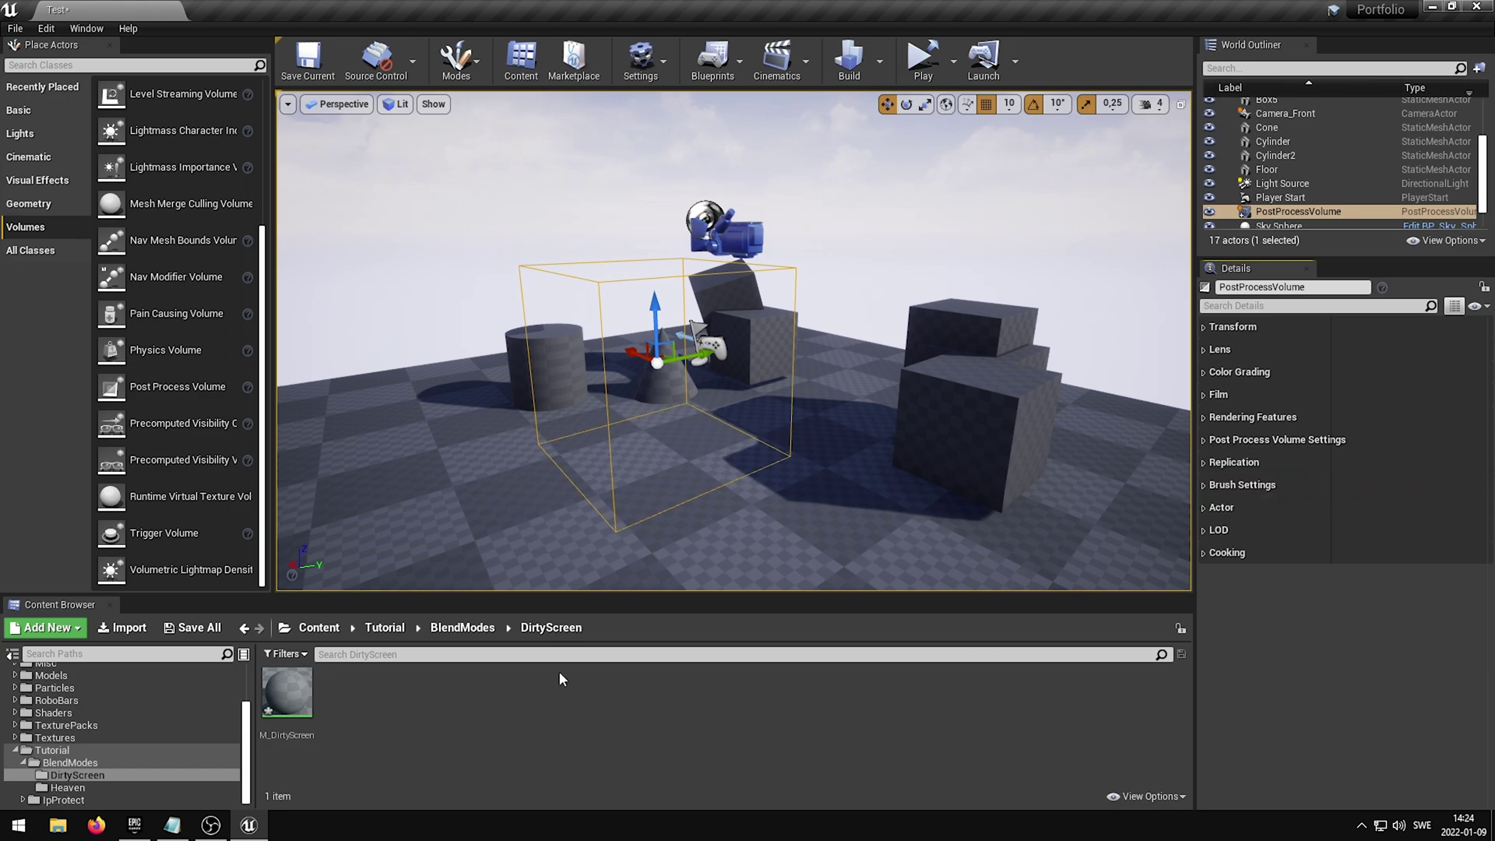
# - Open M_DirtyScreen in a maximized material editor and set Material Domain to Post Process
pyautogui.doubleClick(292, 700)
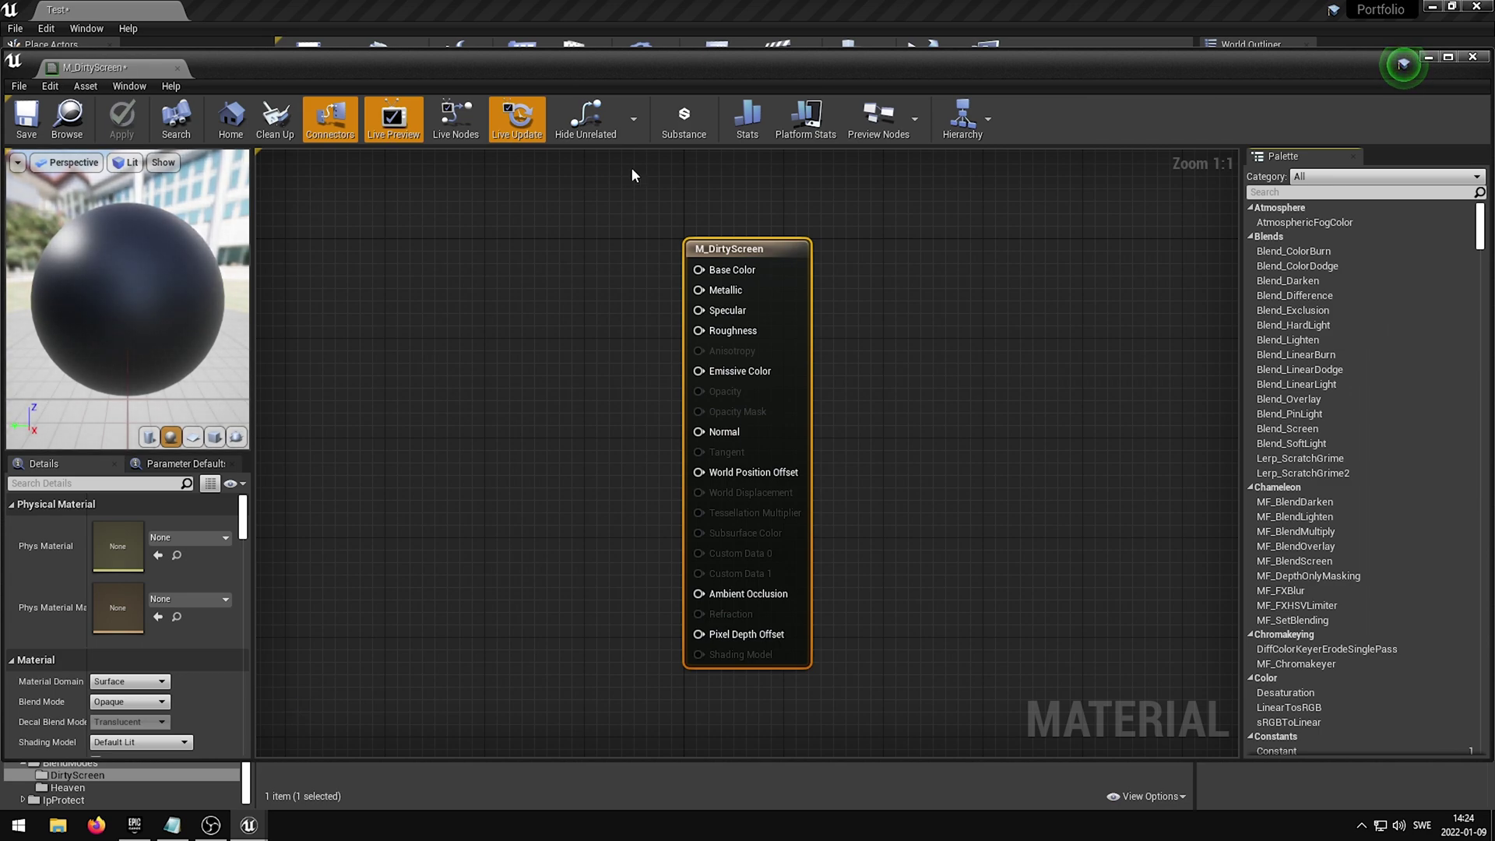
pyautogui.doubleClick(646, 57)
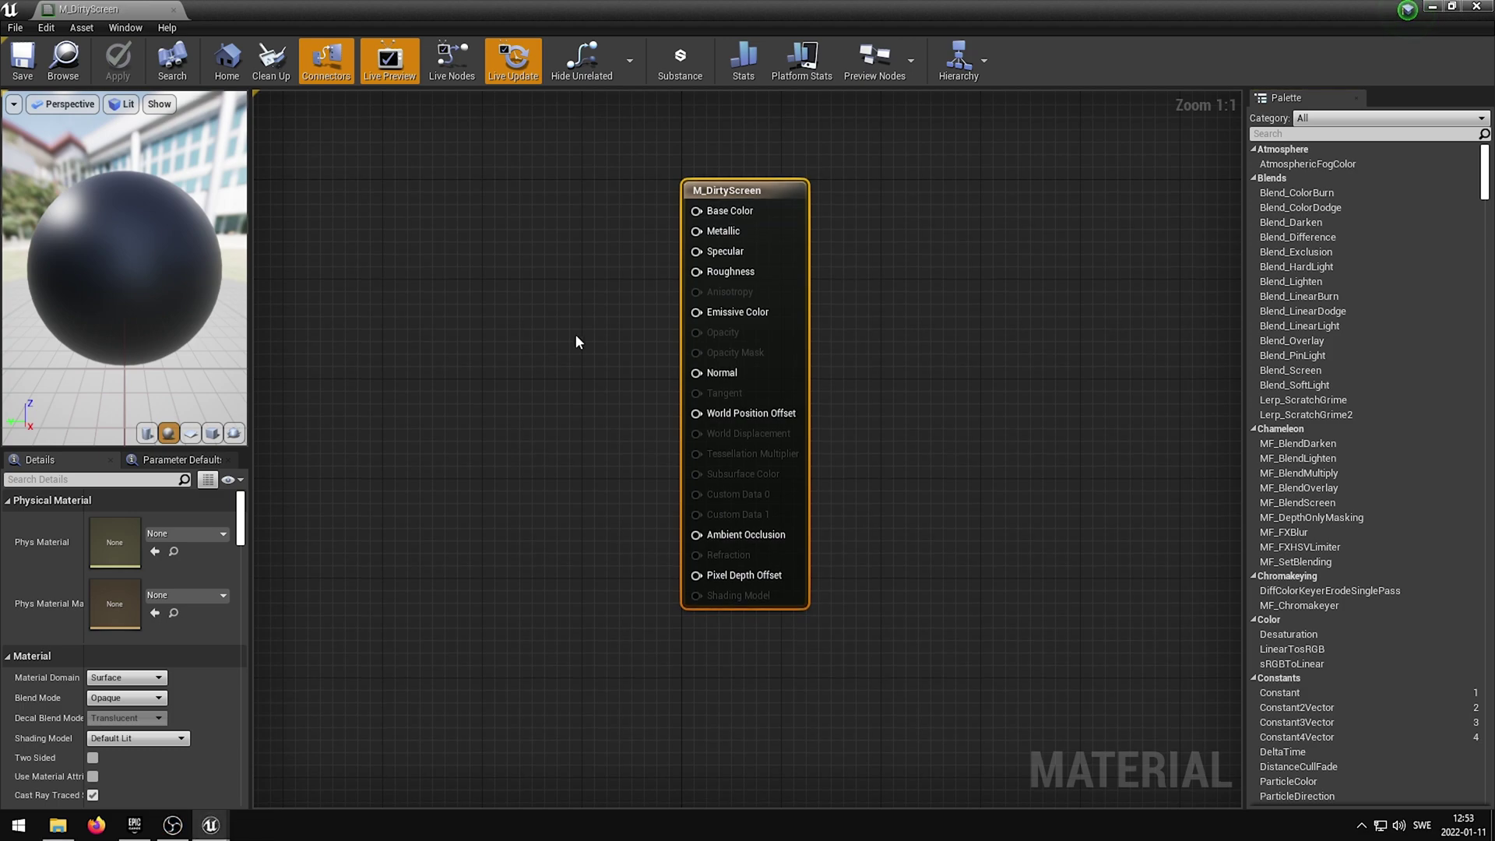
pyautogui.click(132, 677)
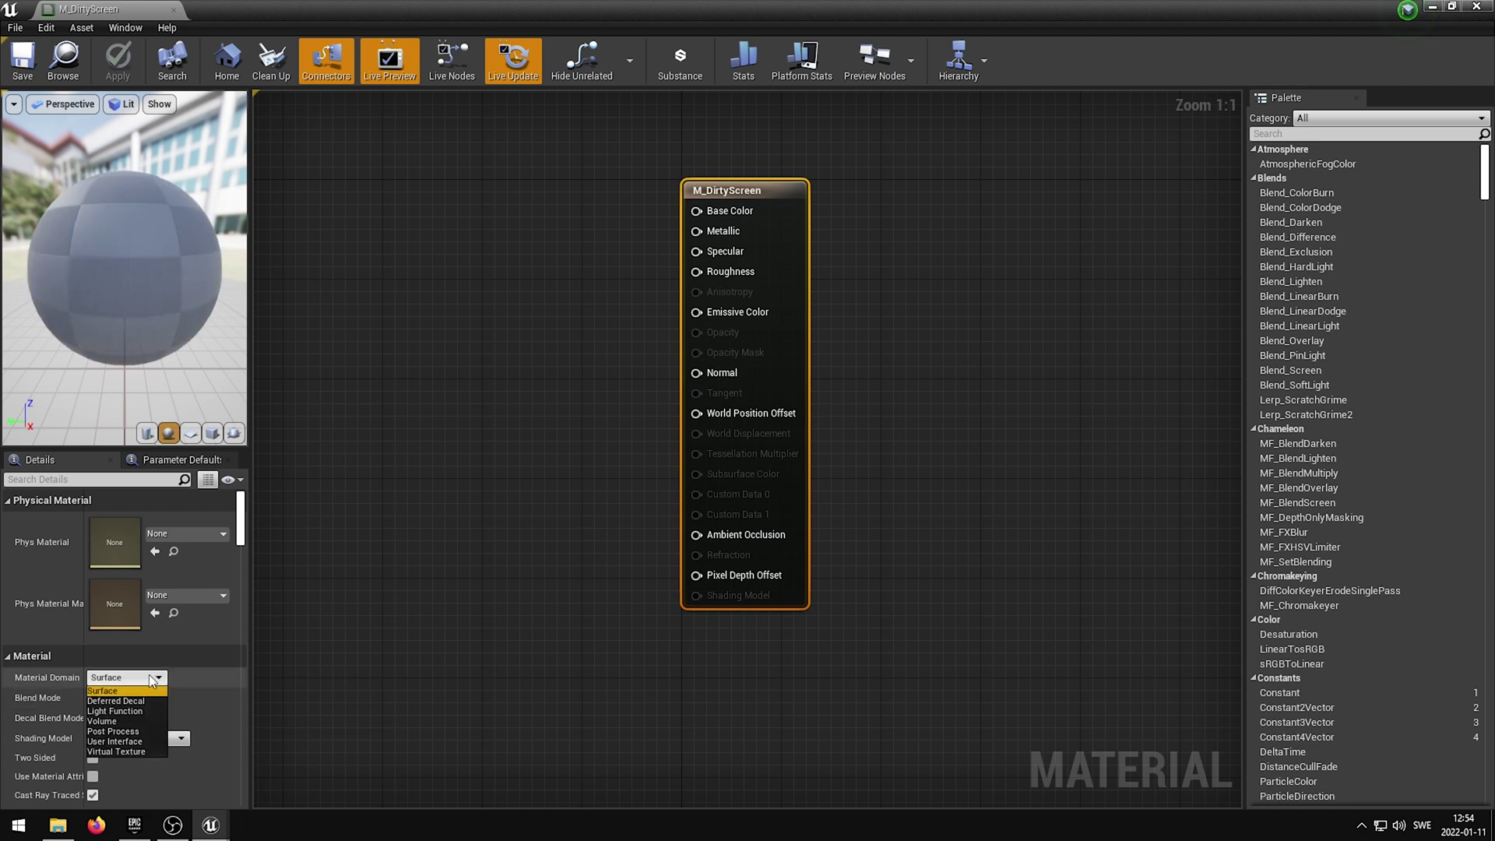
pyautogui.click(136, 731)
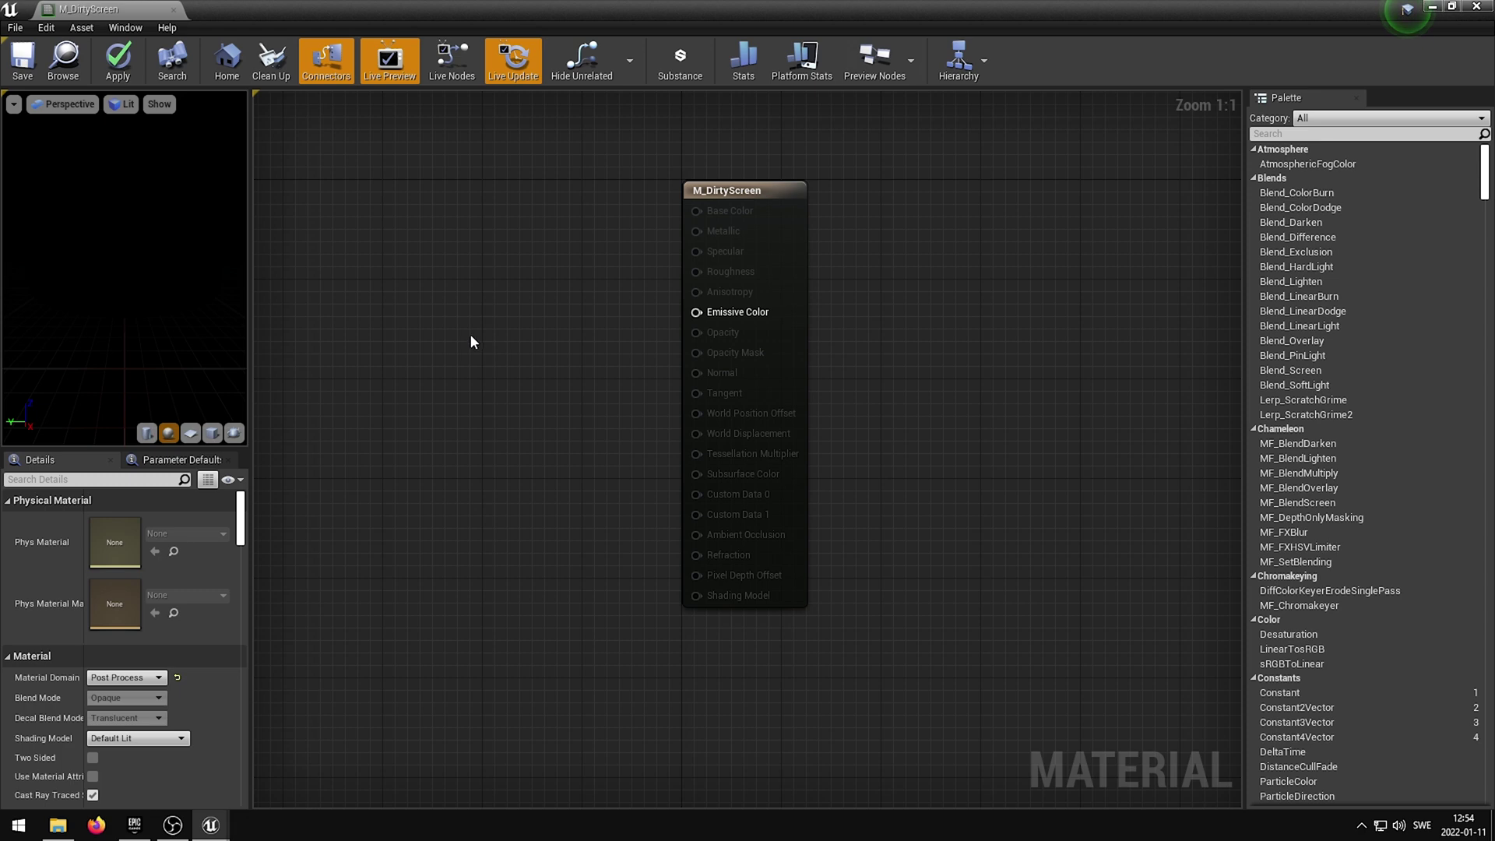
# - Place a LinearDodge blend node beside the output node and connect its Result to Emissive Color
pyautogui.moveTo(471, 341); pyautogui.dragTo(828, 366, button='right')
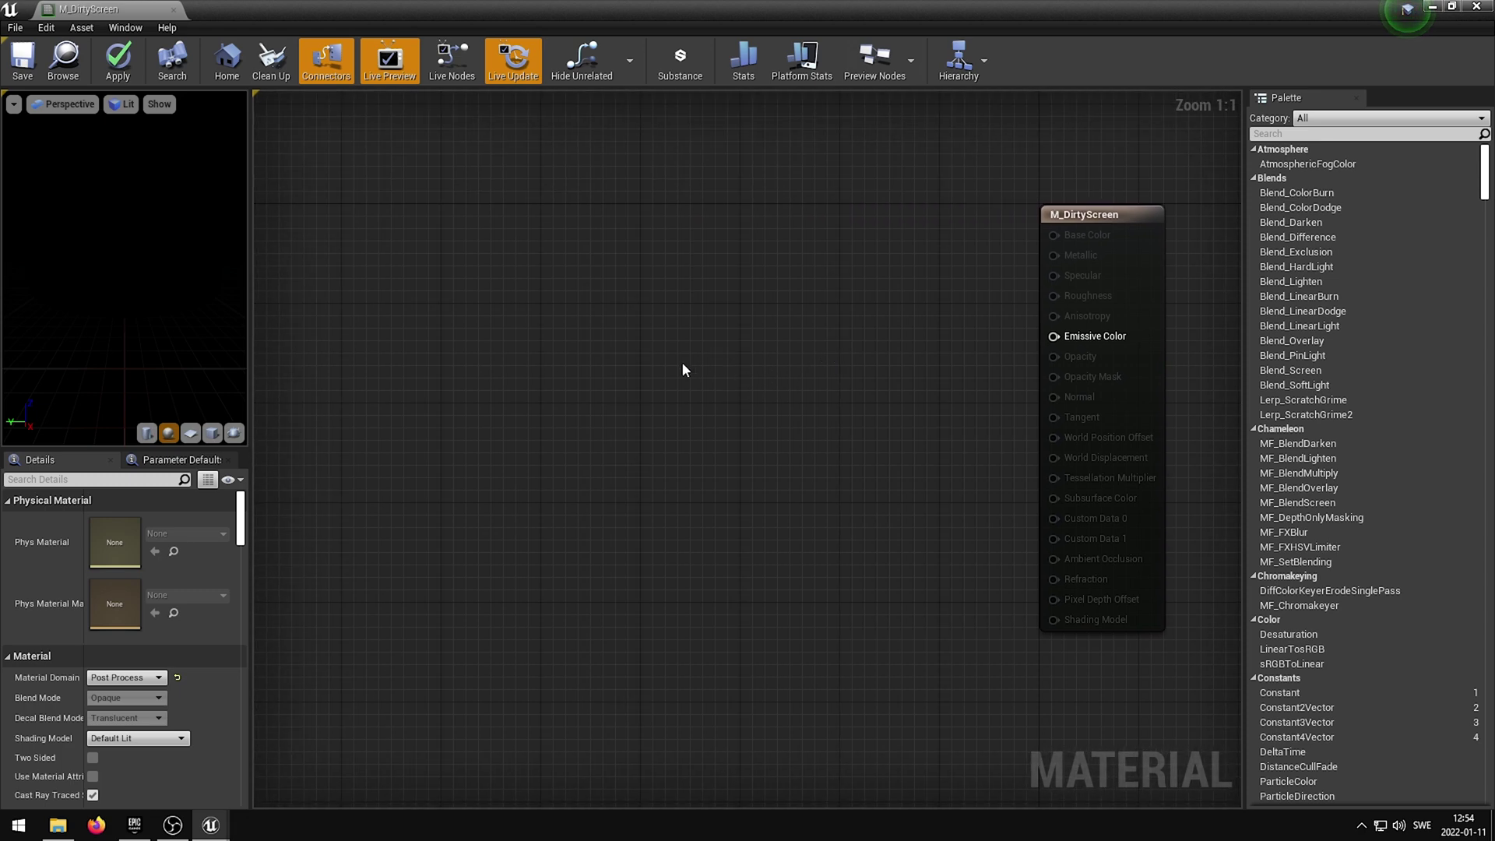
pyautogui.rightClick(589, 276)
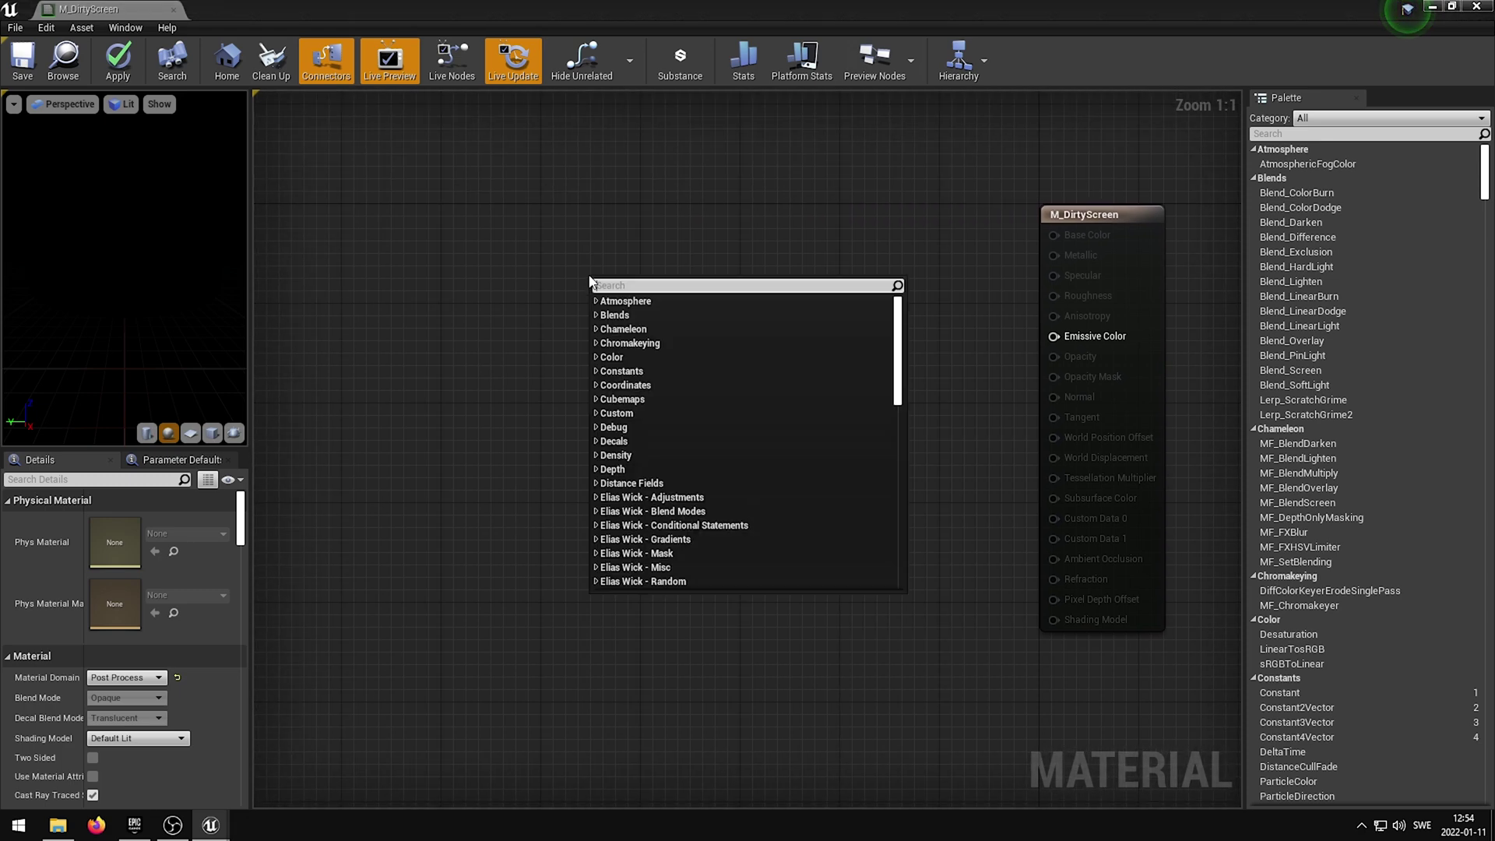
pyautogui.write('Elias Wick ')
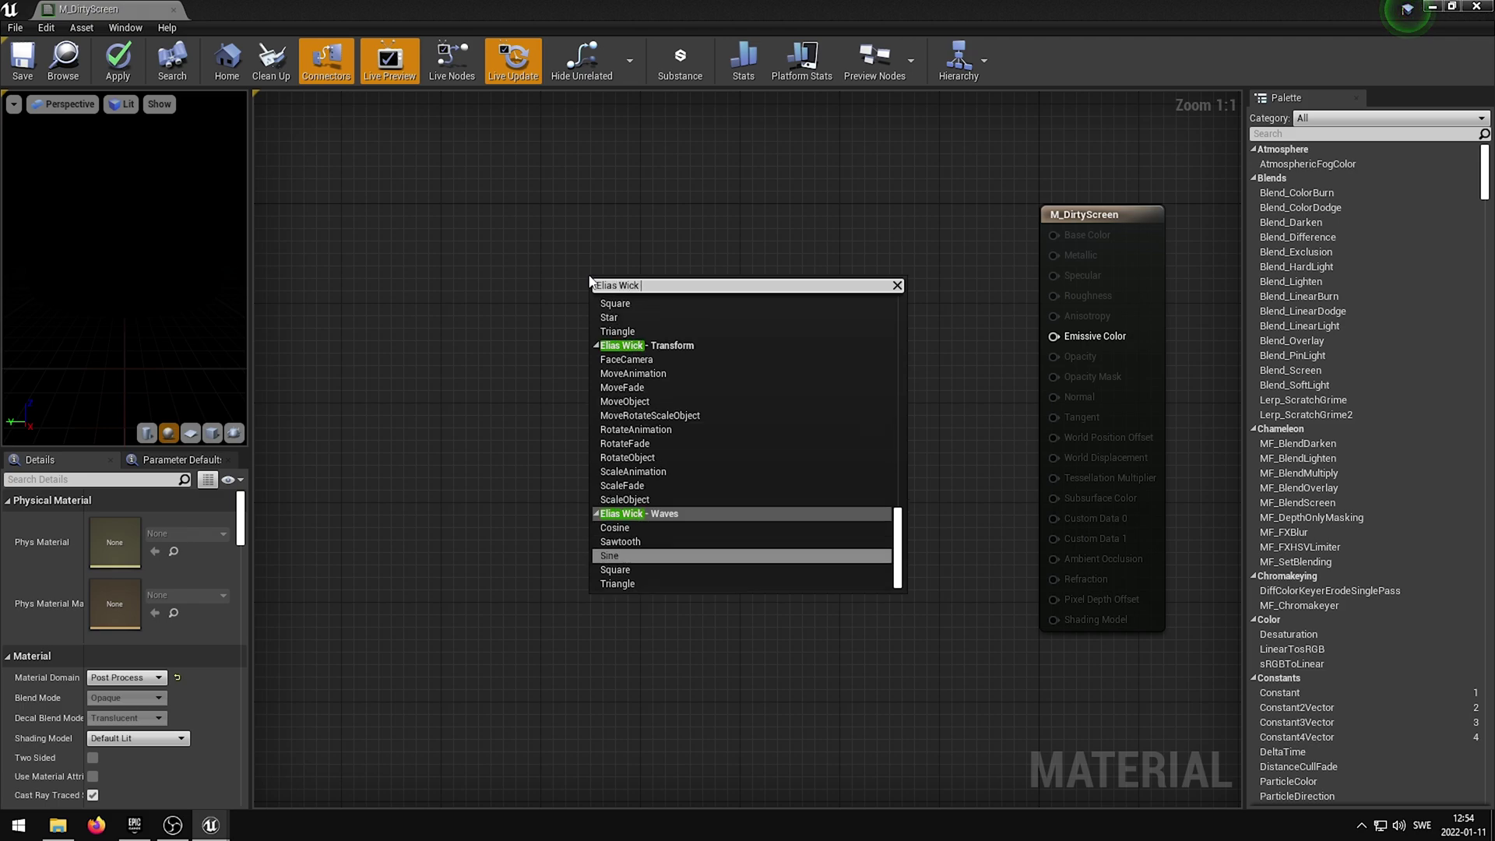
pyautogui.write('- Blend')
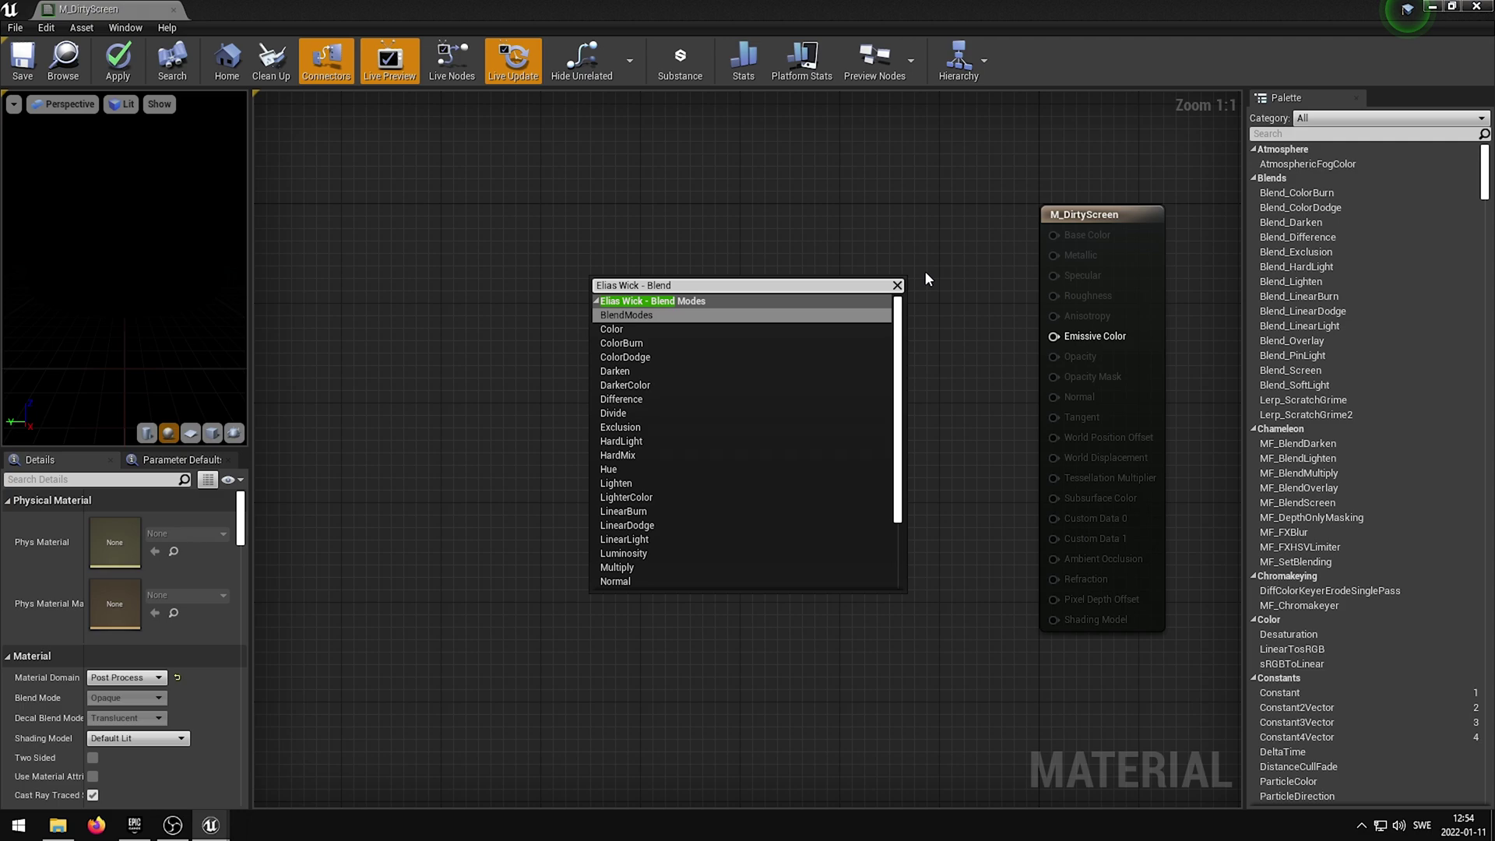
pyautogui.moveTo(899, 332)
pyautogui.mouseDown()
pyautogui.moveTo(905, 409)
pyautogui.moveTo(899, 327)
pyautogui.mouseUp()
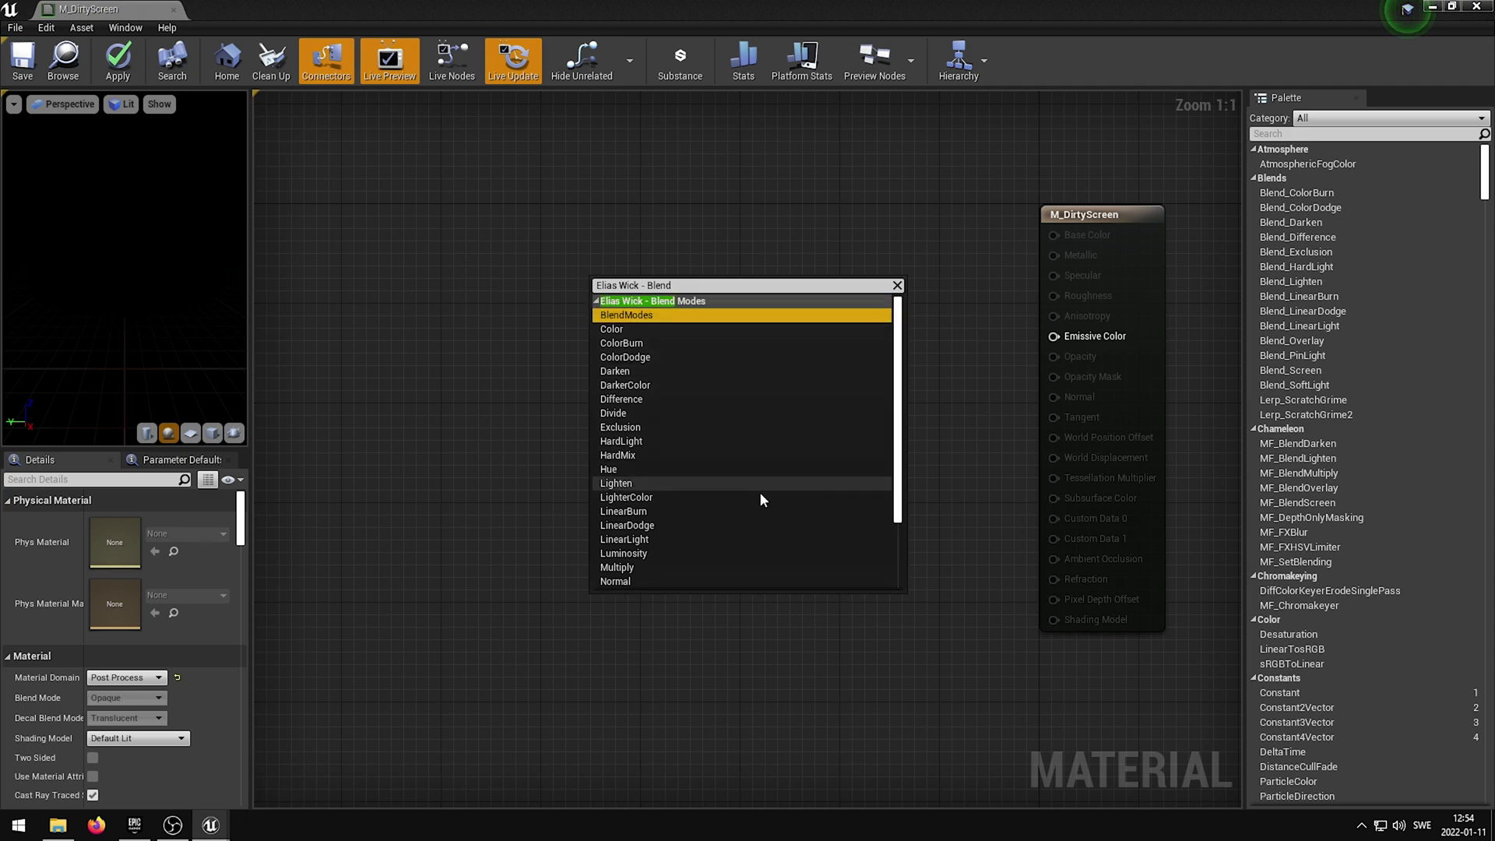
pyautogui.click(652, 525)
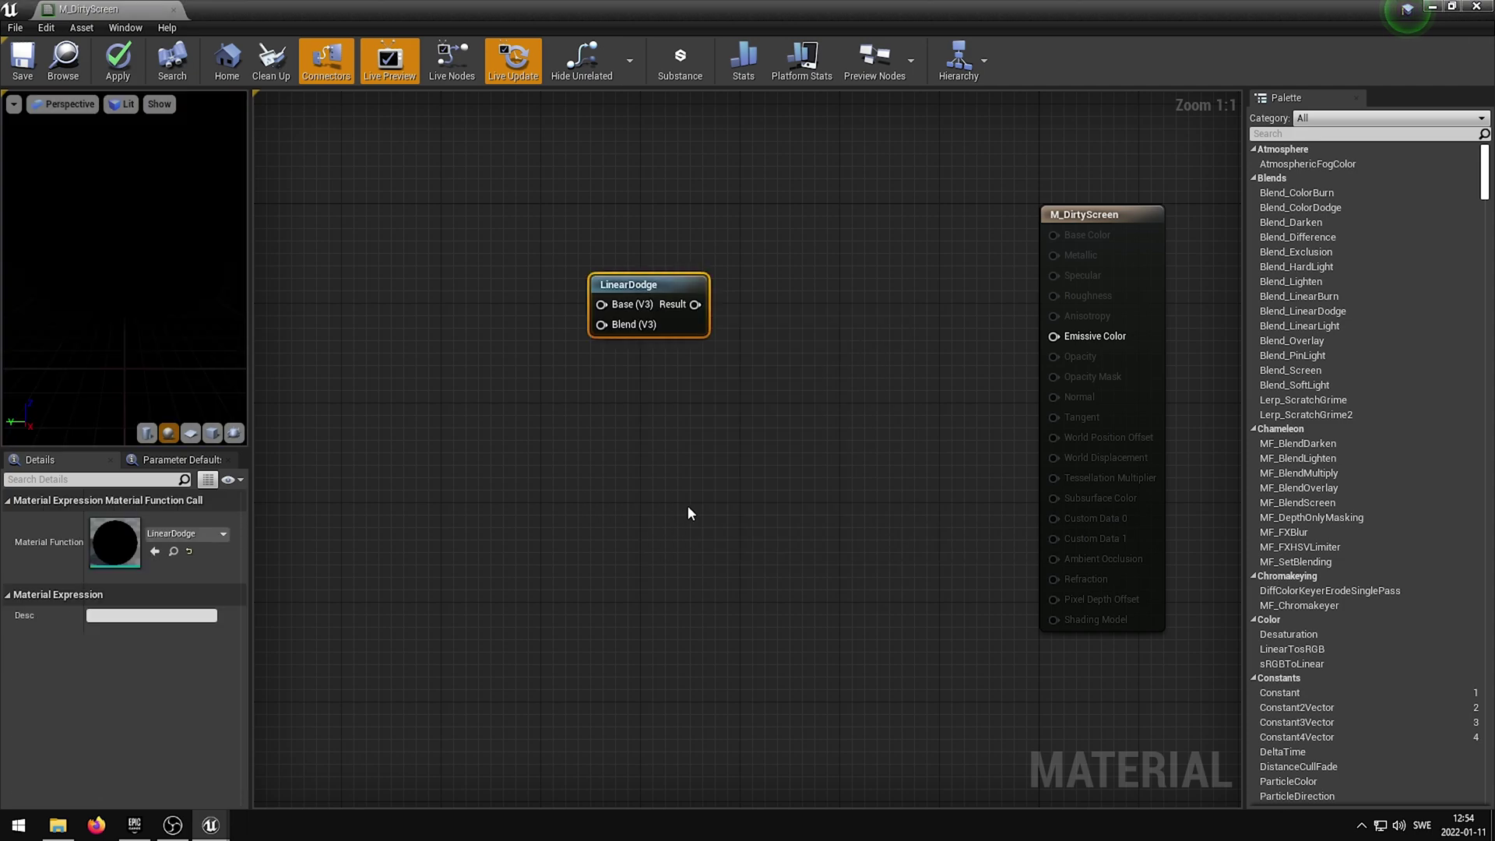
pyautogui.moveTo(665, 287); pyautogui.dragTo(1059, 336)
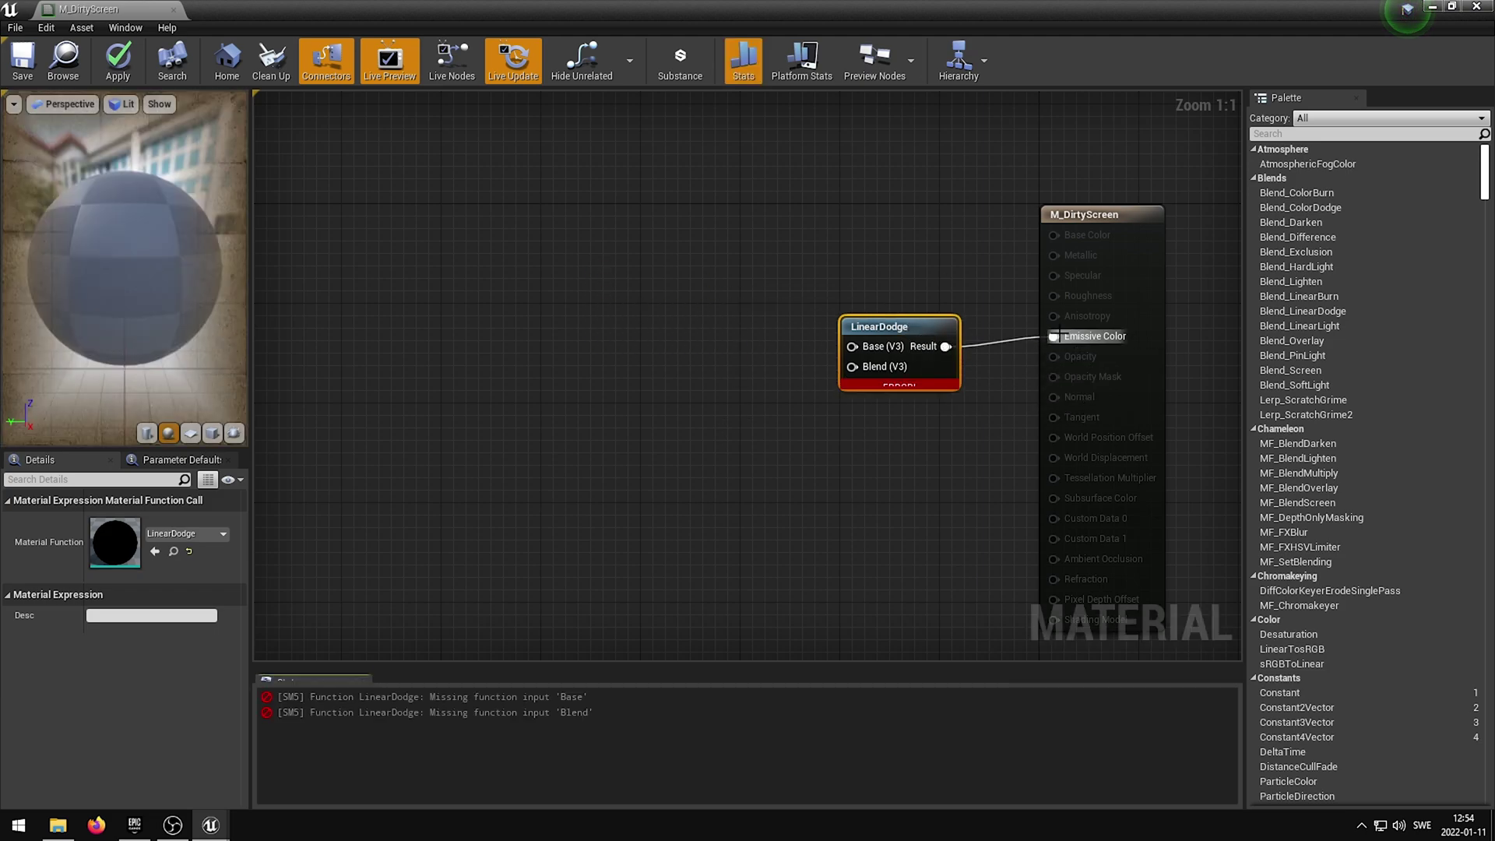
pyautogui.moveTo(923, 337); pyautogui.dragTo(974, 326)
pyautogui.click(859, 299)
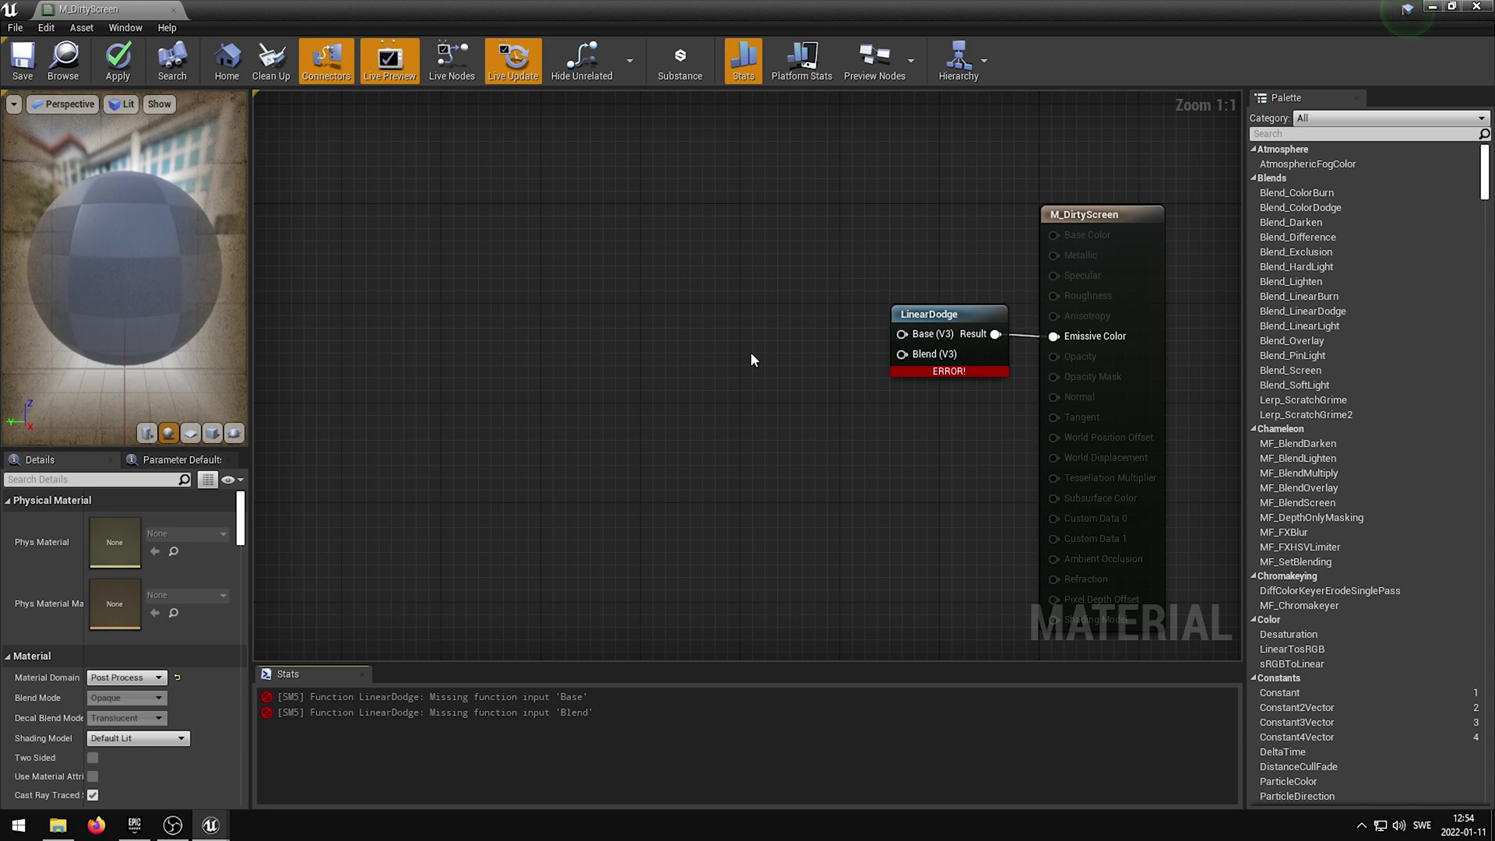
# - Add a LinearInterpolate node and connect its output to LinearDodge's Blend input
pyautogui.rightClick(576, 266)
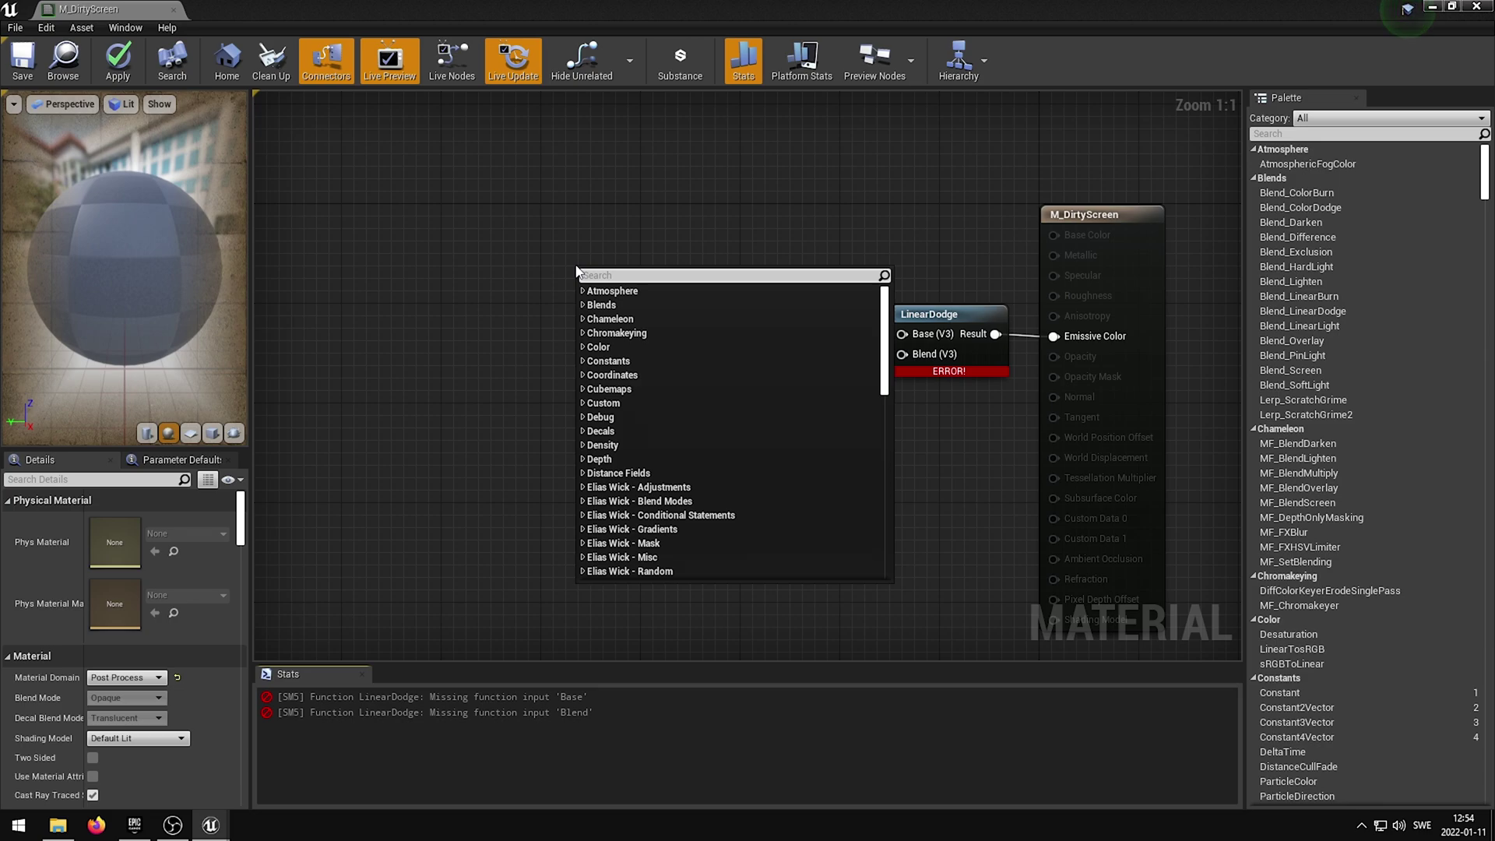
pyautogui.write('lerp')
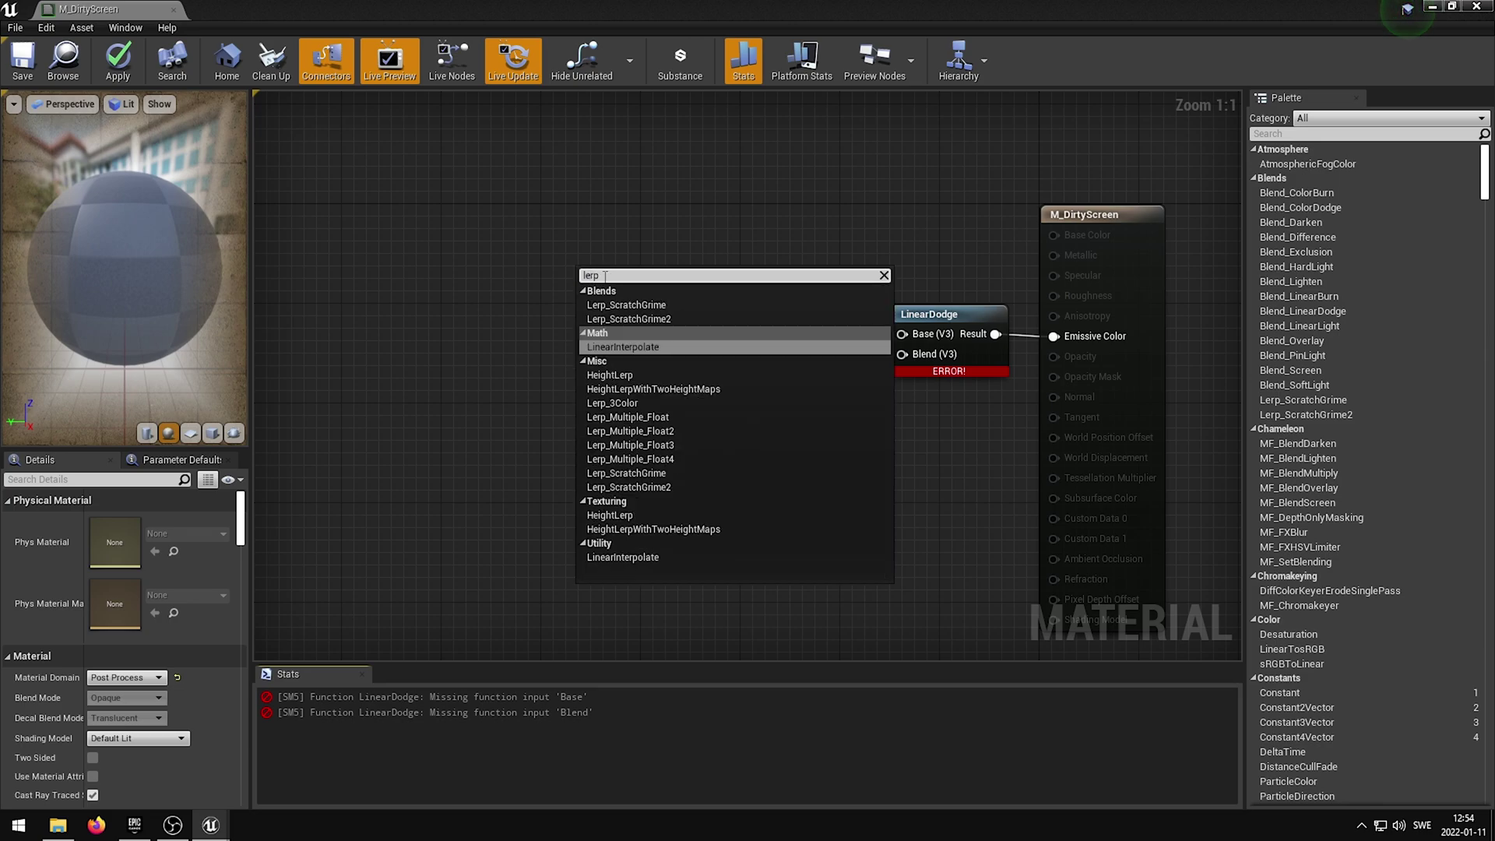
pyautogui.click(650, 347)
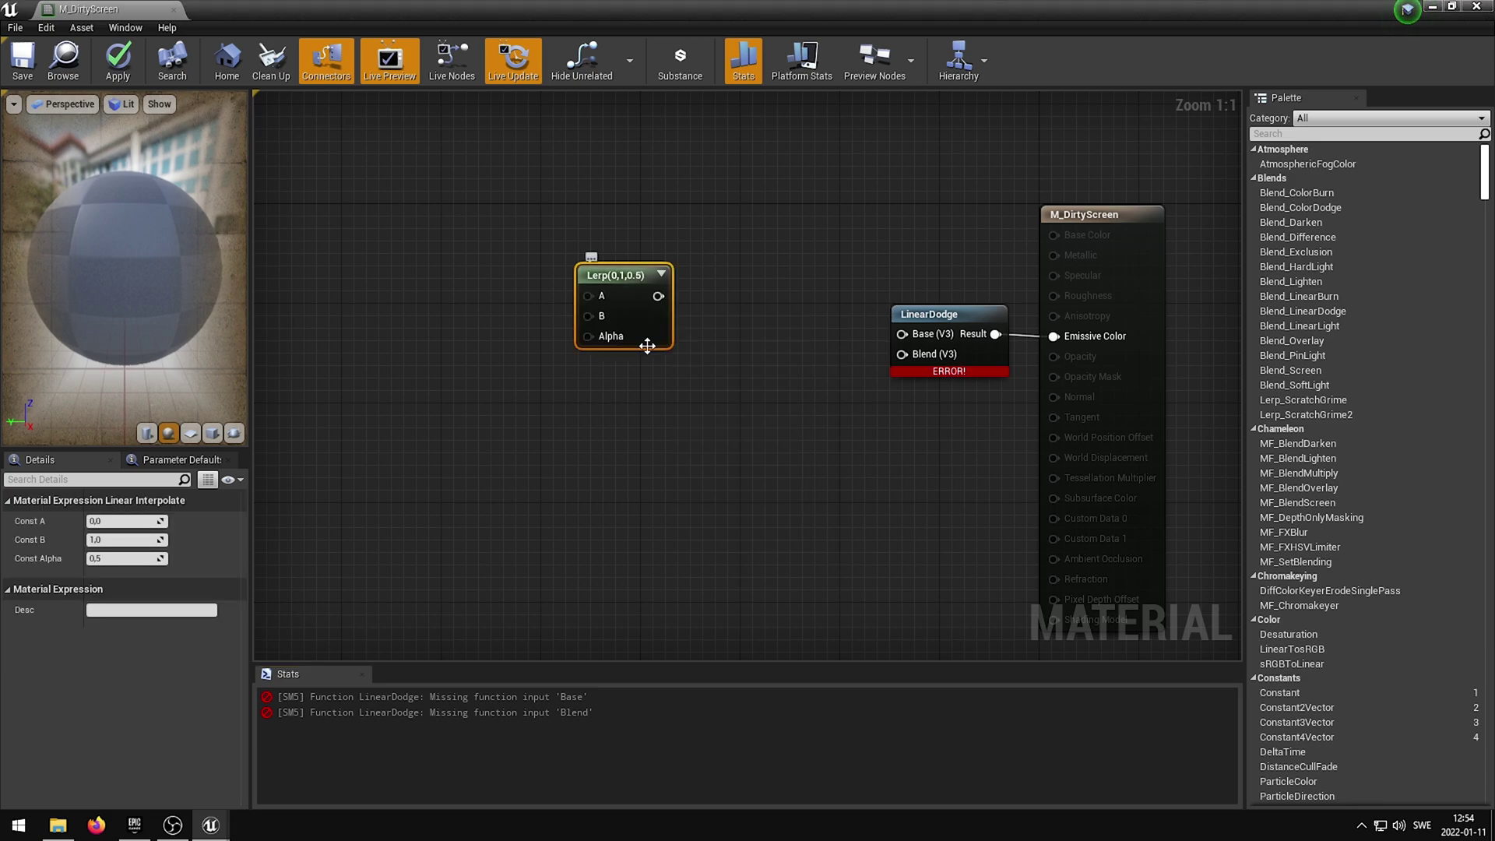
pyautogui.moveTo(658, 296); pyautogui.dragTo(906, 357)
pyautogui.moveTo(629, 282); pyautogui.dragTo(806, 359)
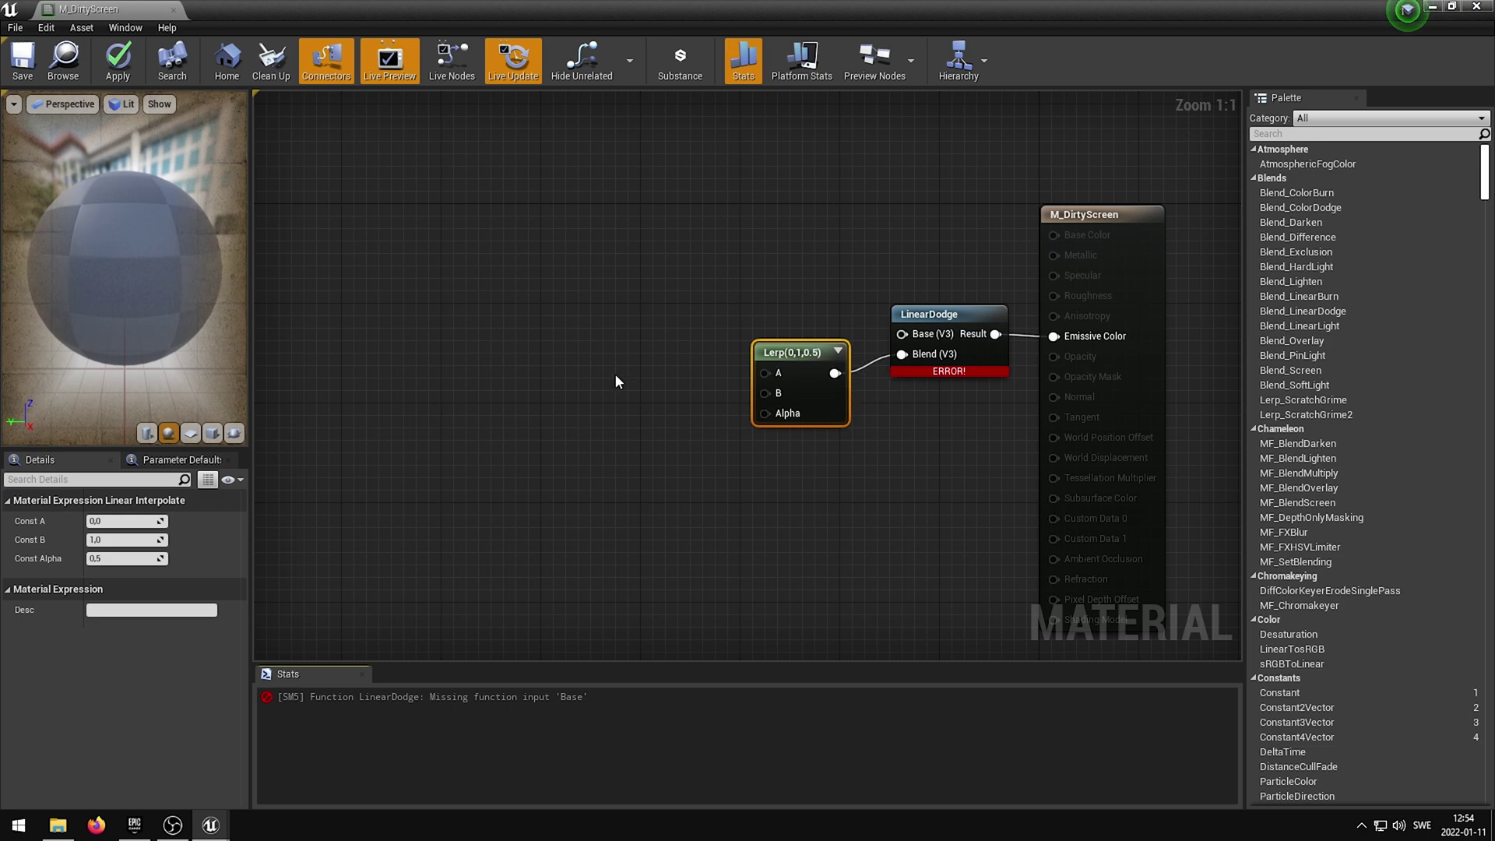
# - Add a Power node with Const Exponent 4 feeding the Lerp's B input
pyautogui.rightClick(556, 333)
pyautogui.write('power')
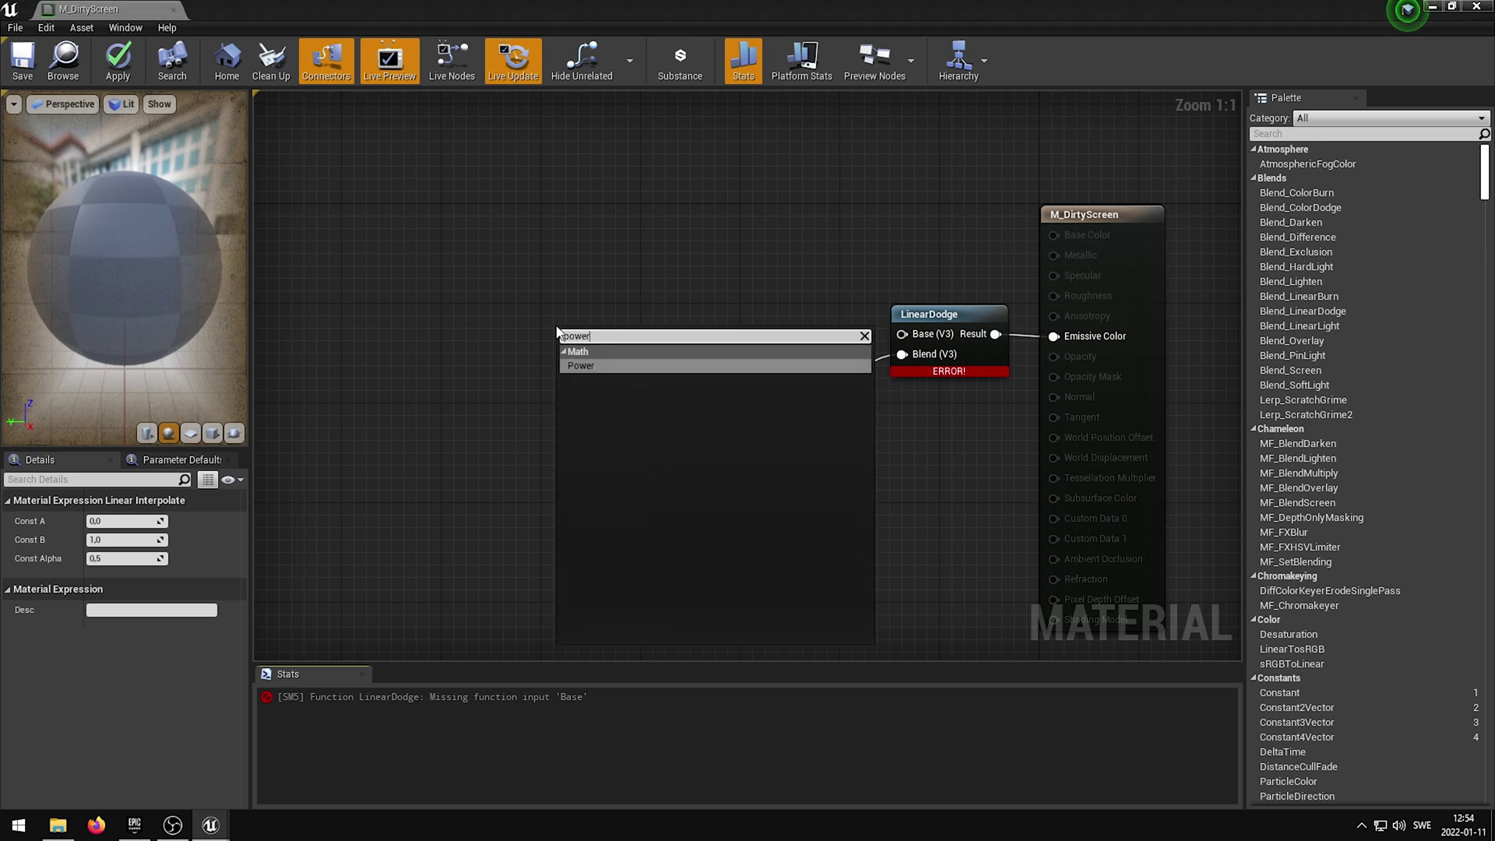
pyautogui.press('Return')
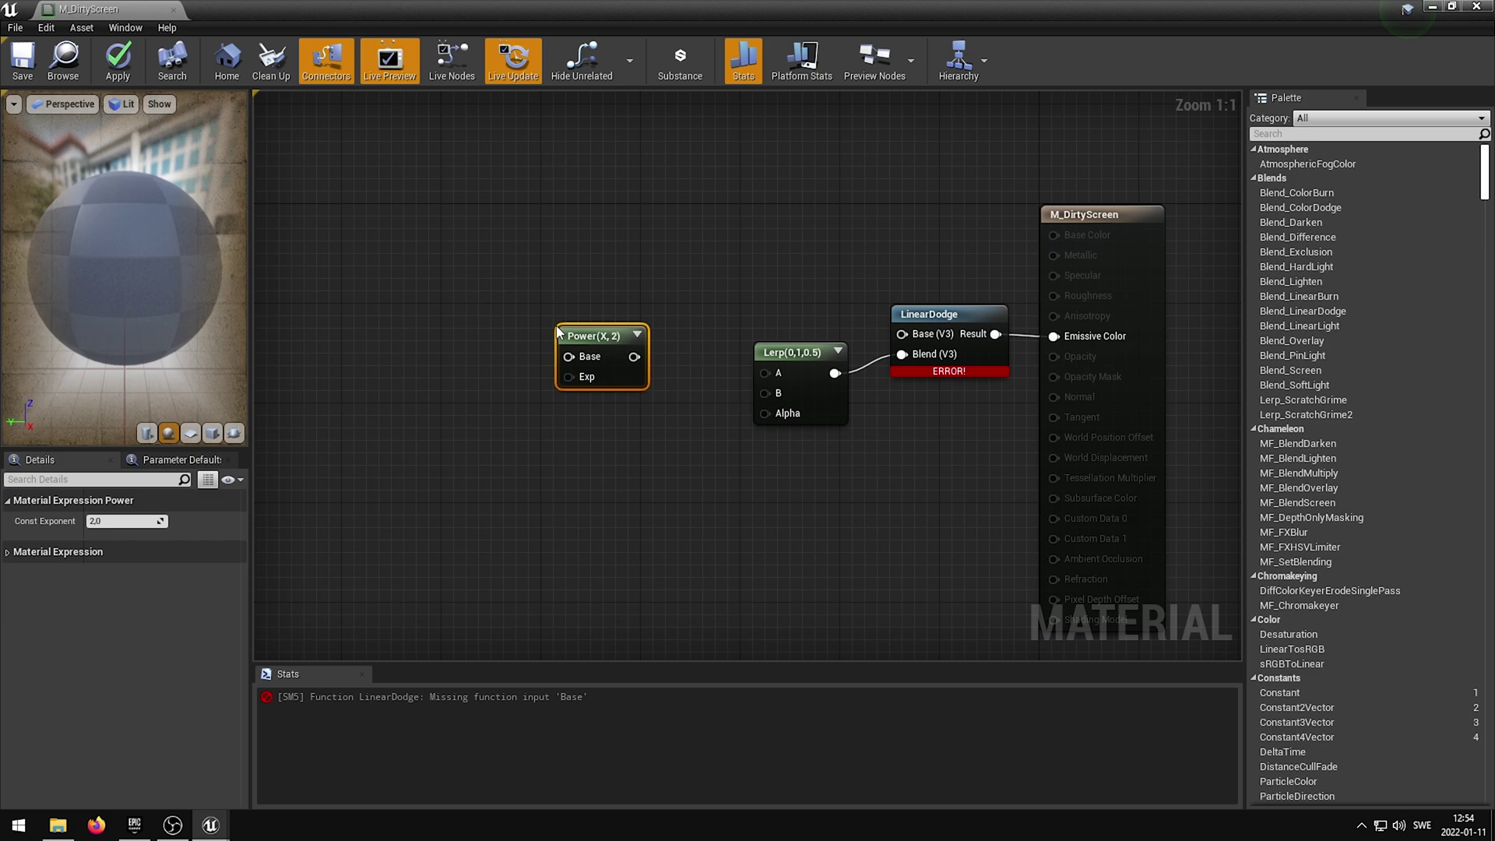
pyautogui.moveTo(634, 356); pyautogui.dragTo(763, 393)
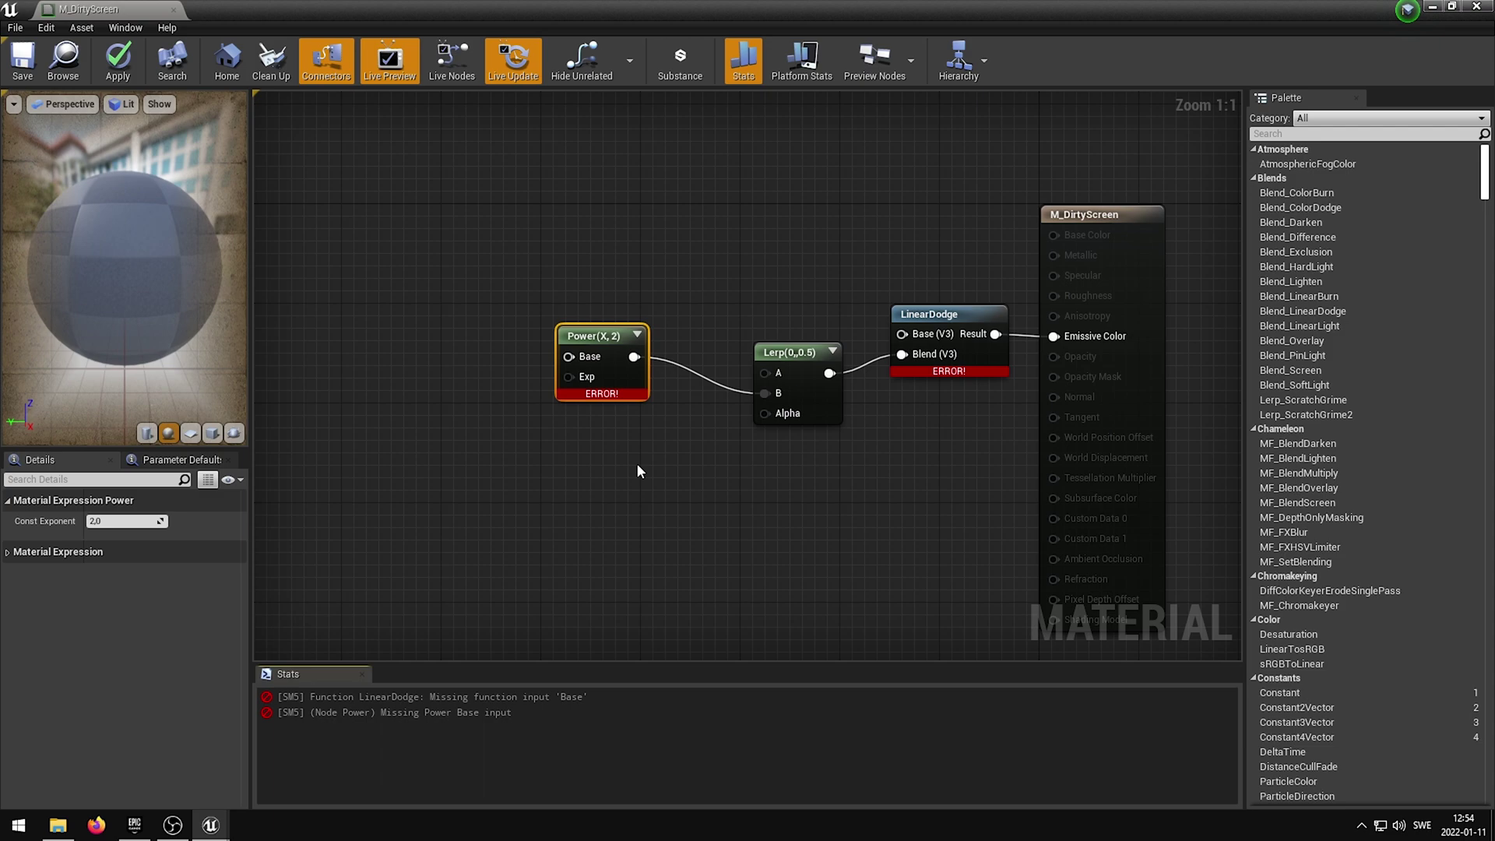
pyautogui.click(123, 521)
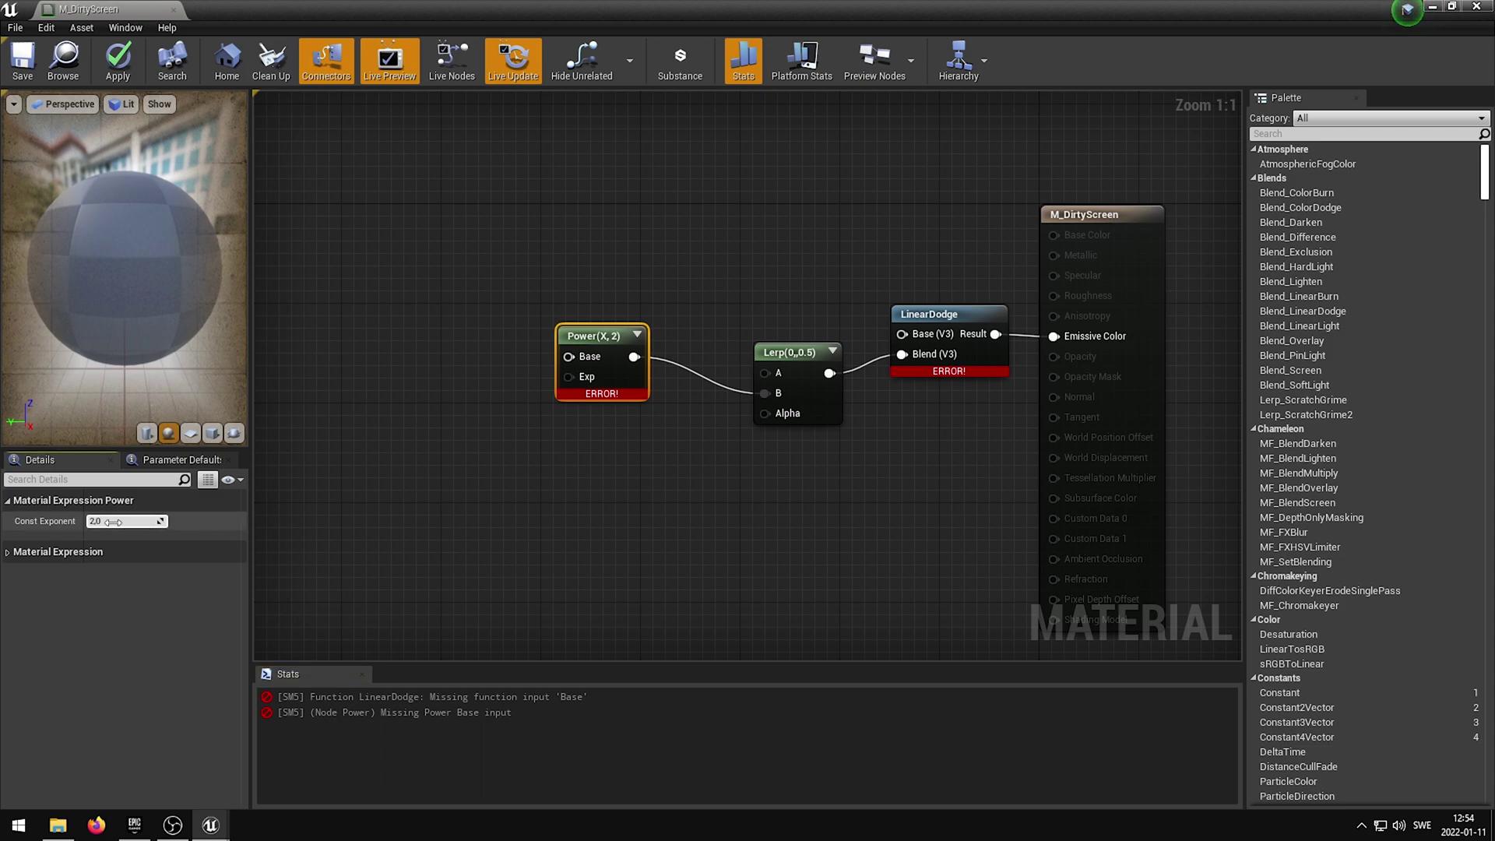
pyautogui.write('4')
pyautogui.click(504, 487)
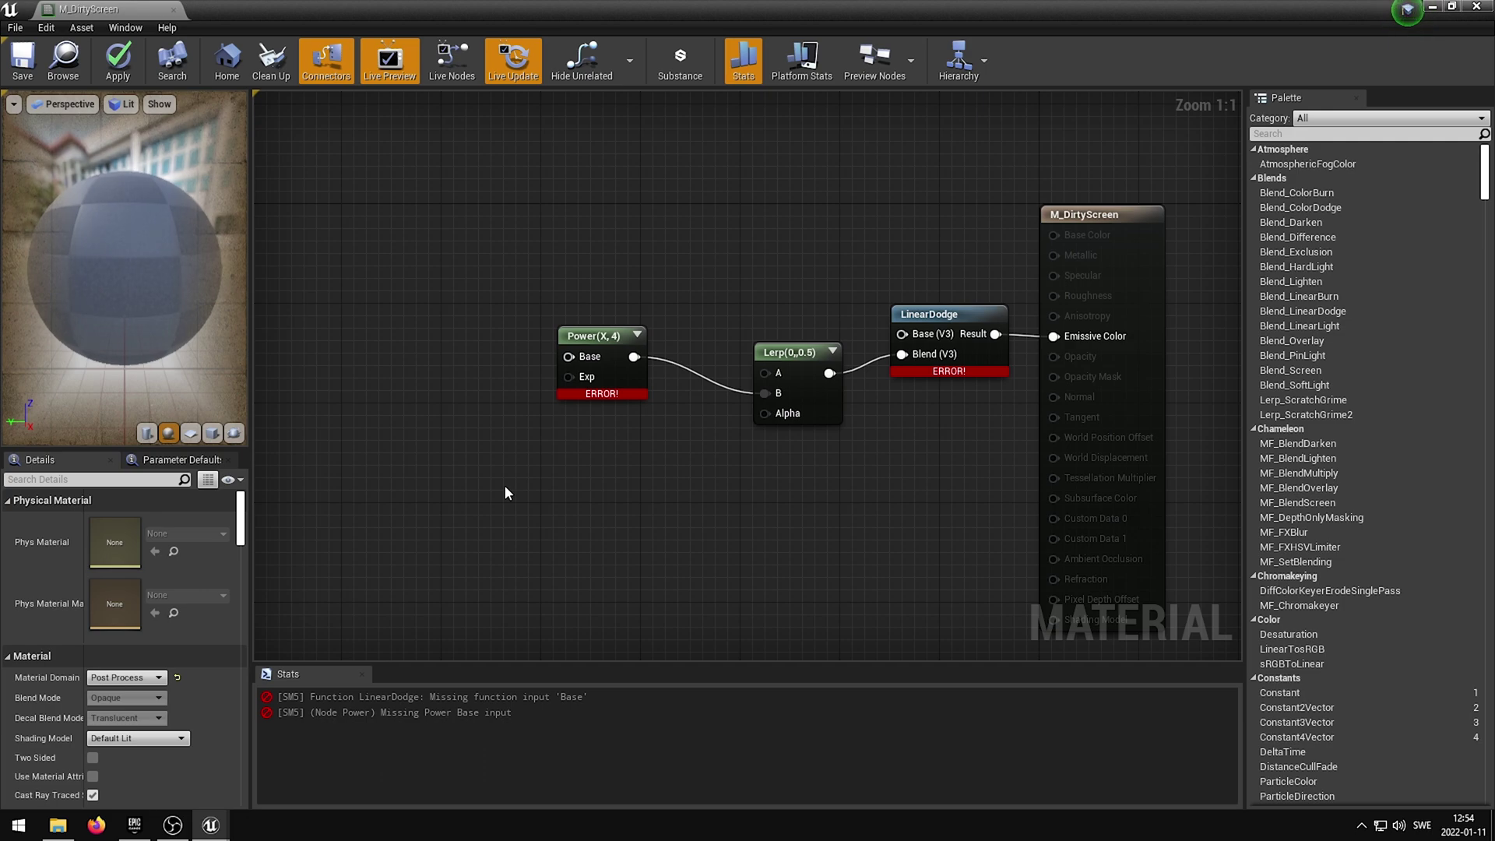
pyautogui.moveTo(591, 344); pyautogui.dragTo(675, 398)
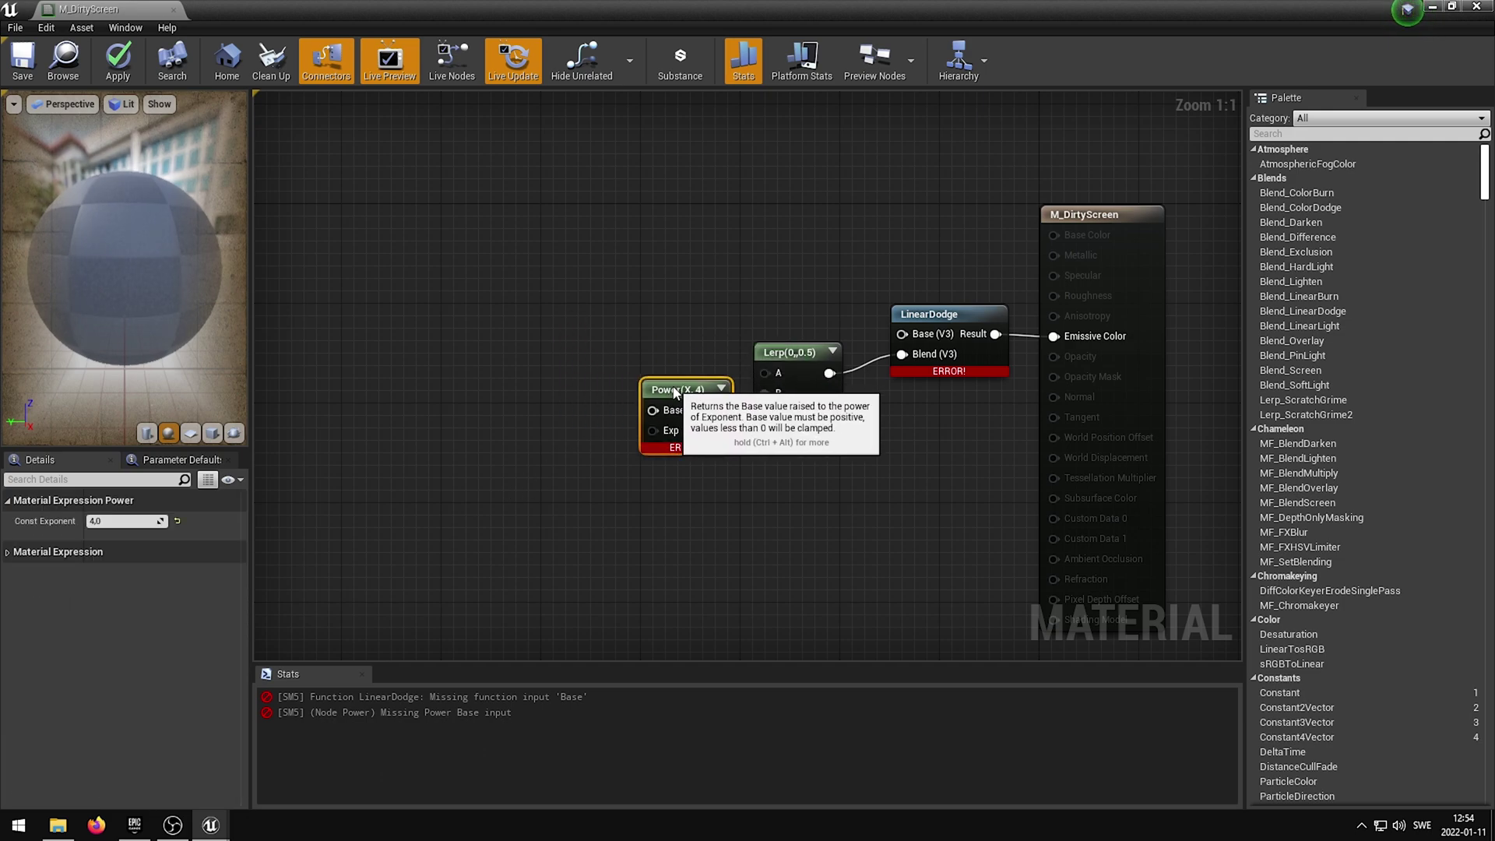
# - Make room on the graph's left and search for a texture sample node
pyautogui.moveTo(480, 406); pyautogui.dragTo(770, 411, button='right')
pyautogui.rightClick(696, 394)
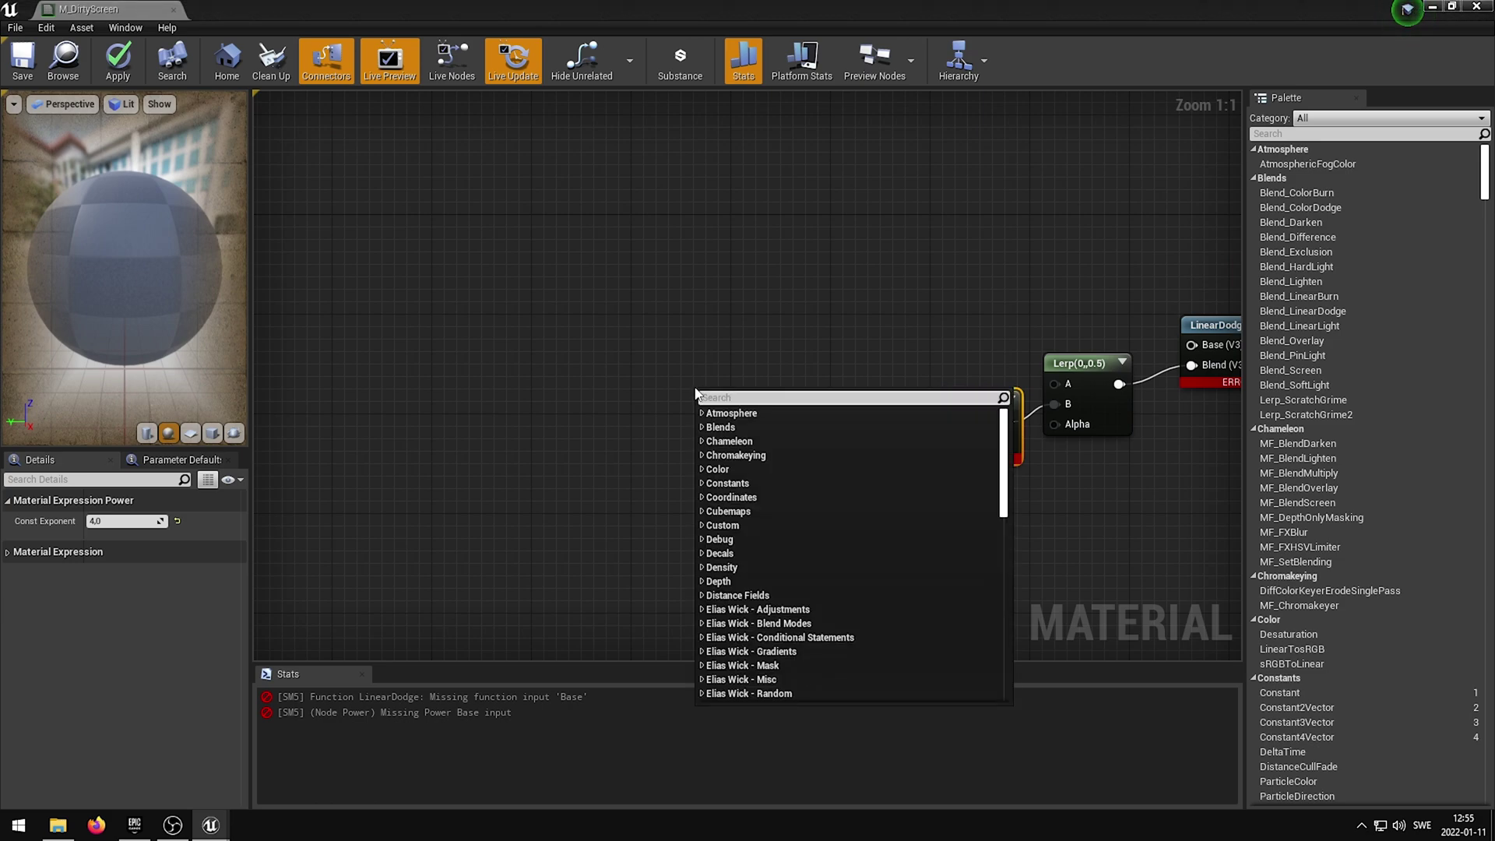
pyautogui.write('texture sa')
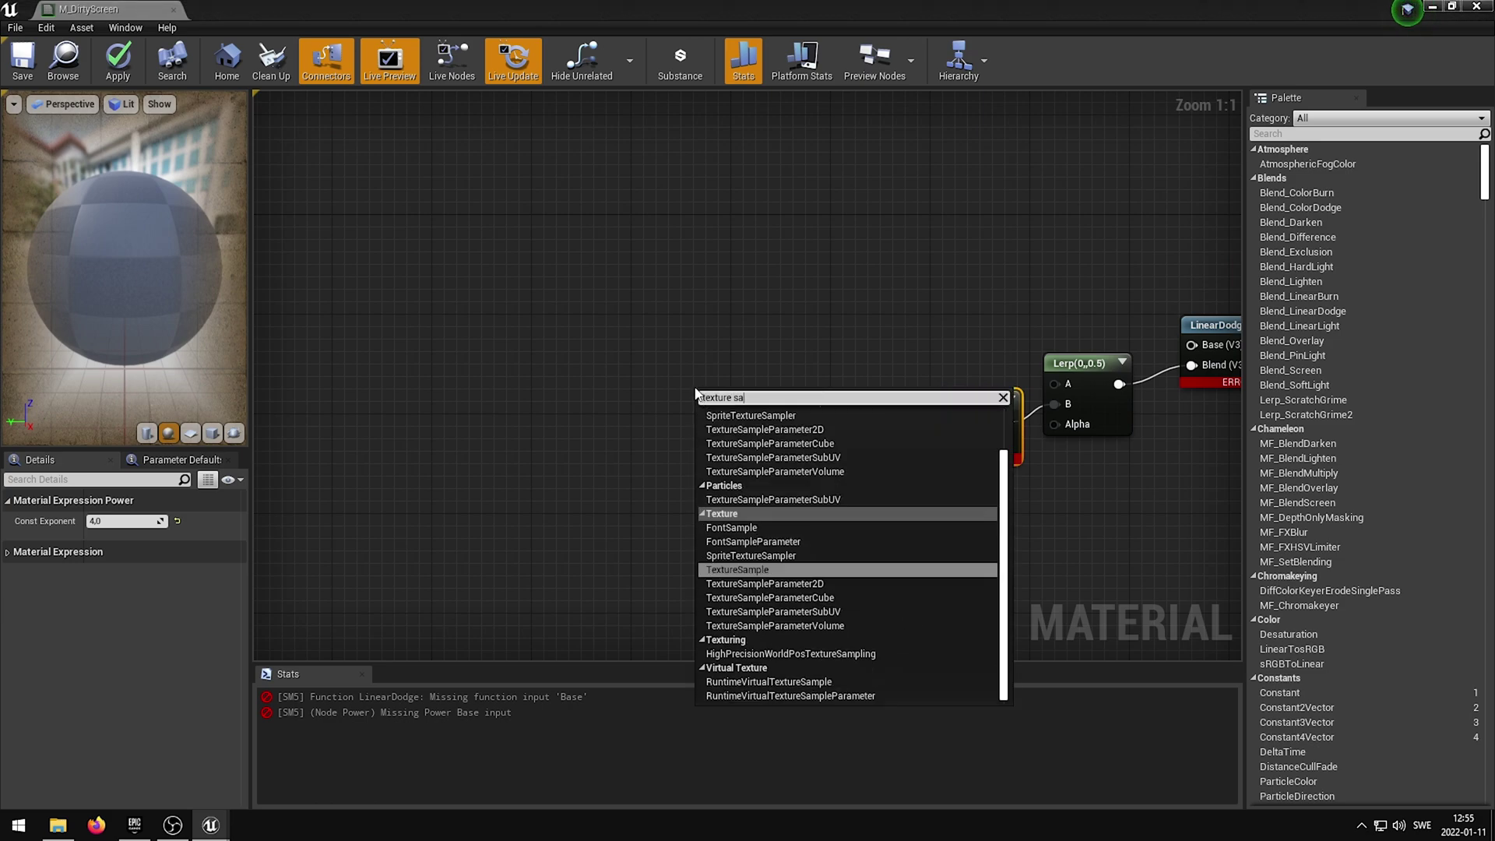
pyautogui.write('mple')
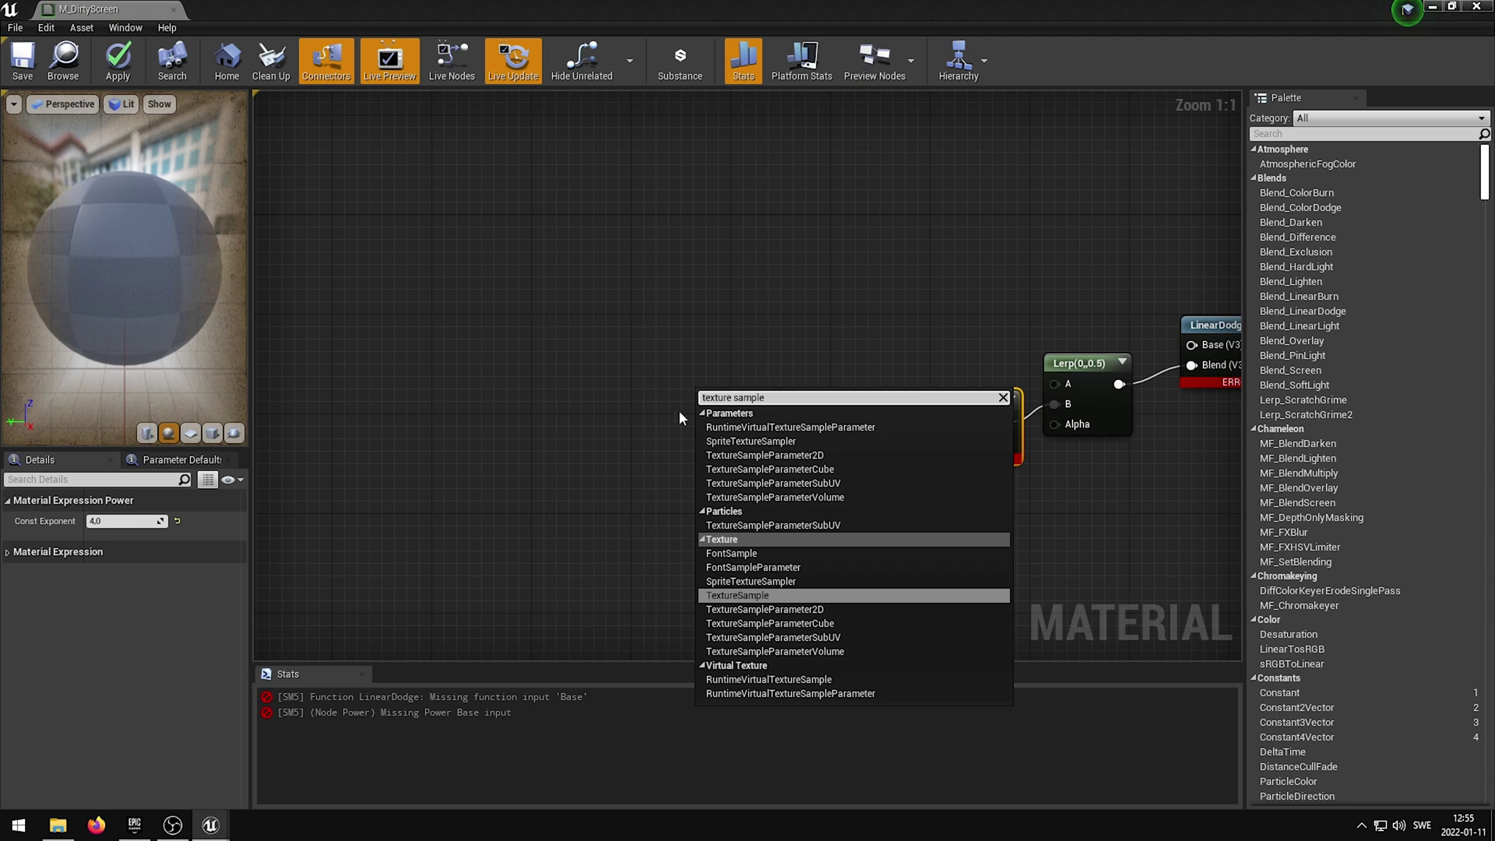
# - Add a TextureSample node, wire its RGB to the Power Base, and assign T_Noise_4_M
pyautogui.click(717, 593)
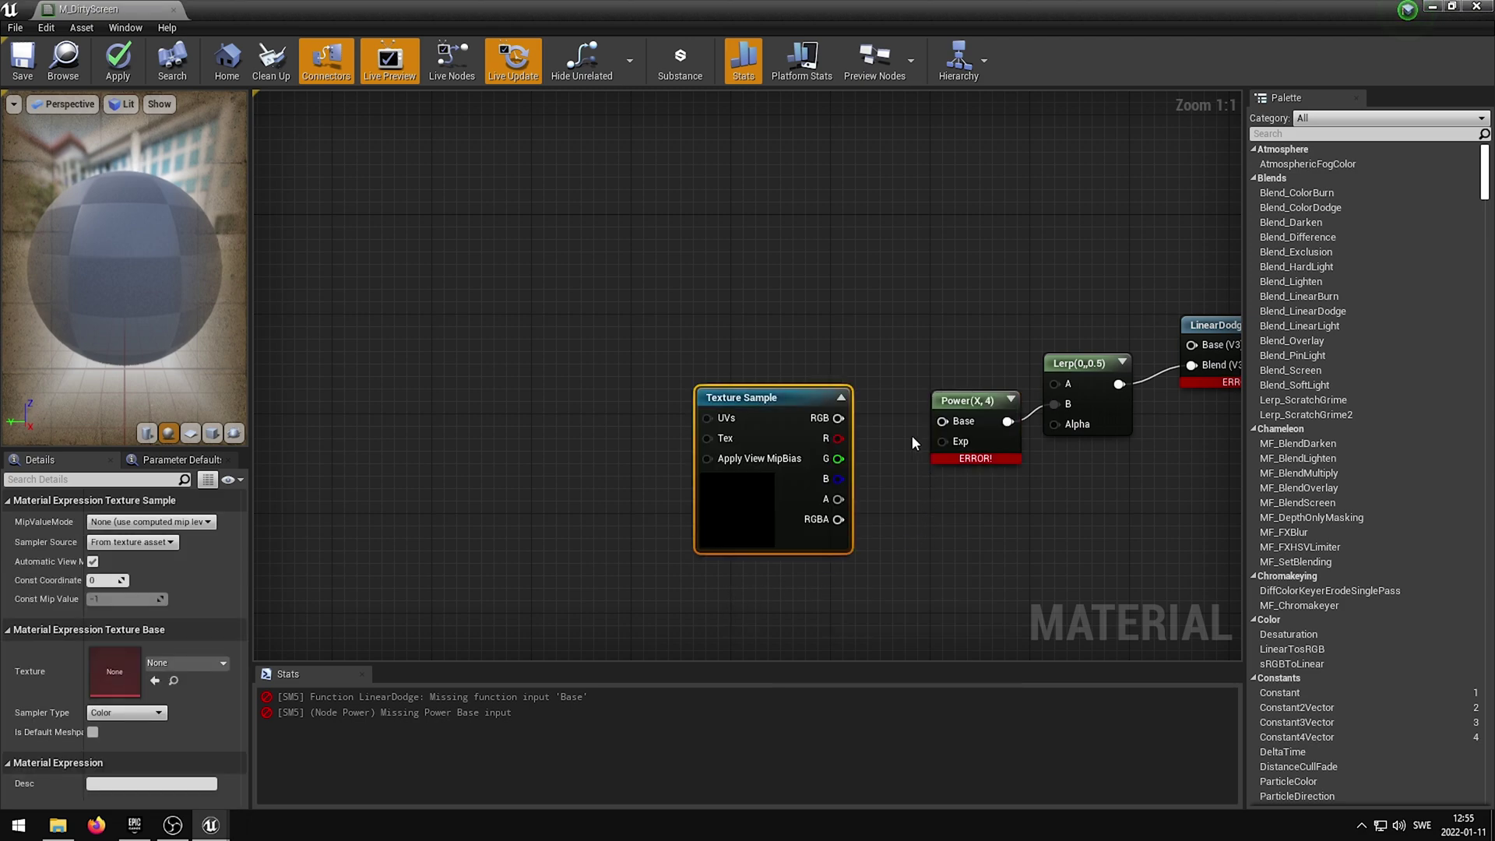
pyautogui.moveTo(838, 418); pyautogui.dragTo(952, 423)
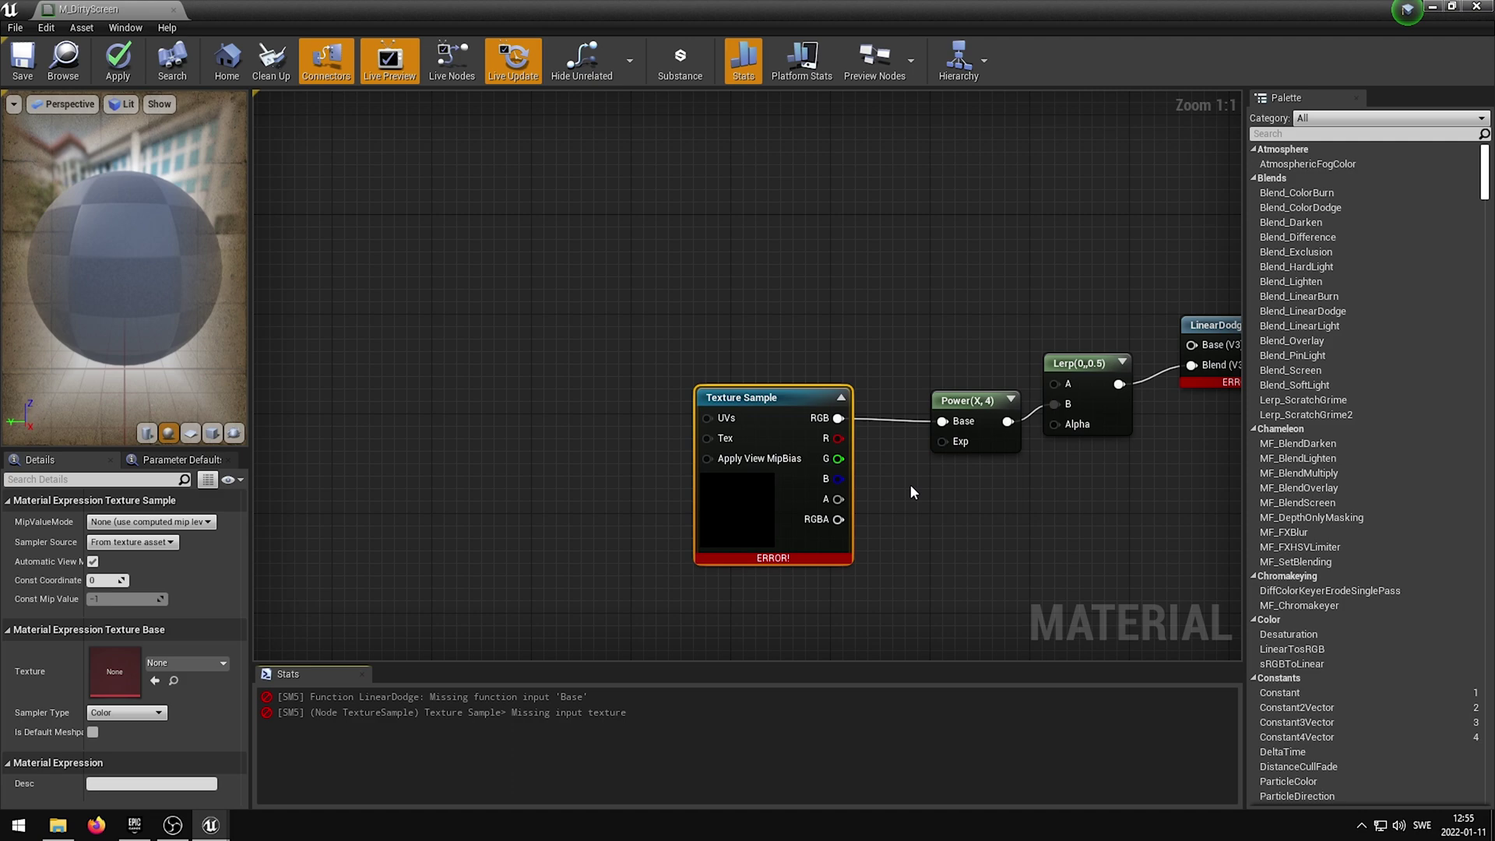
pyautogui.click(186, 665)
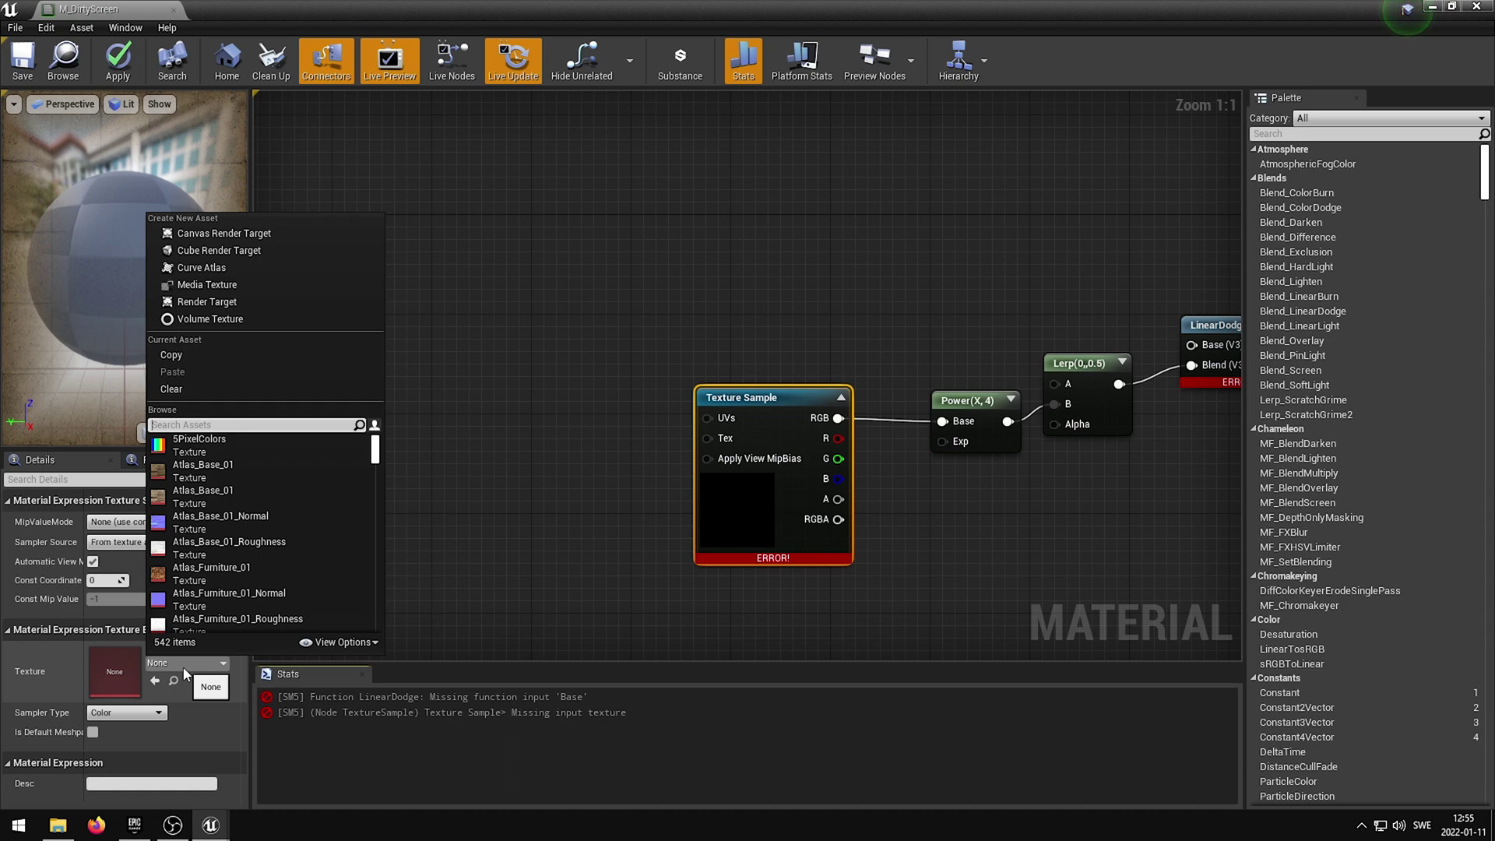
pyautogui.write('noise')
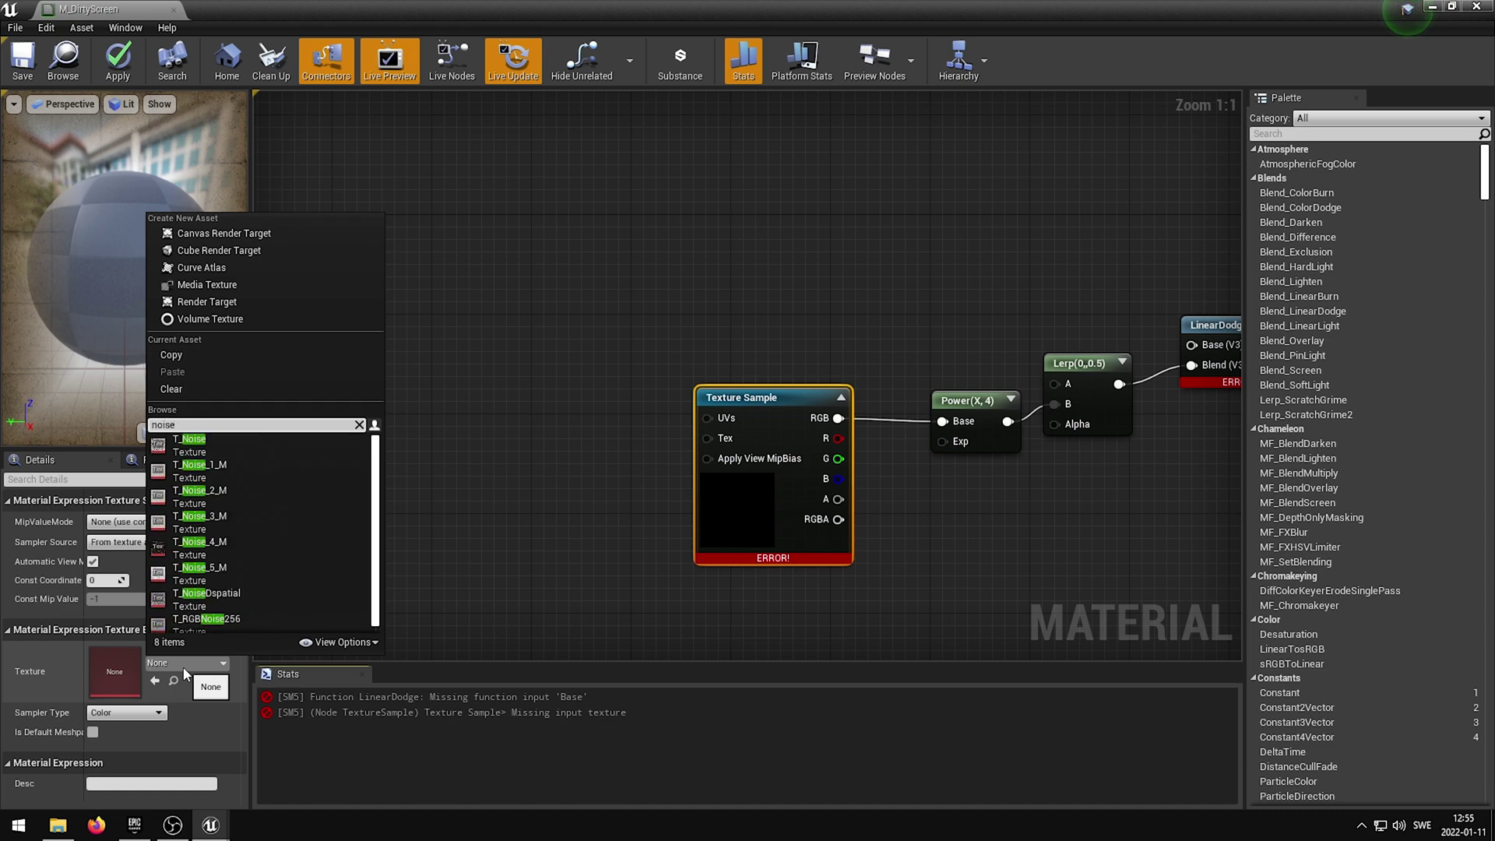
pyautogui.click(241, 549)
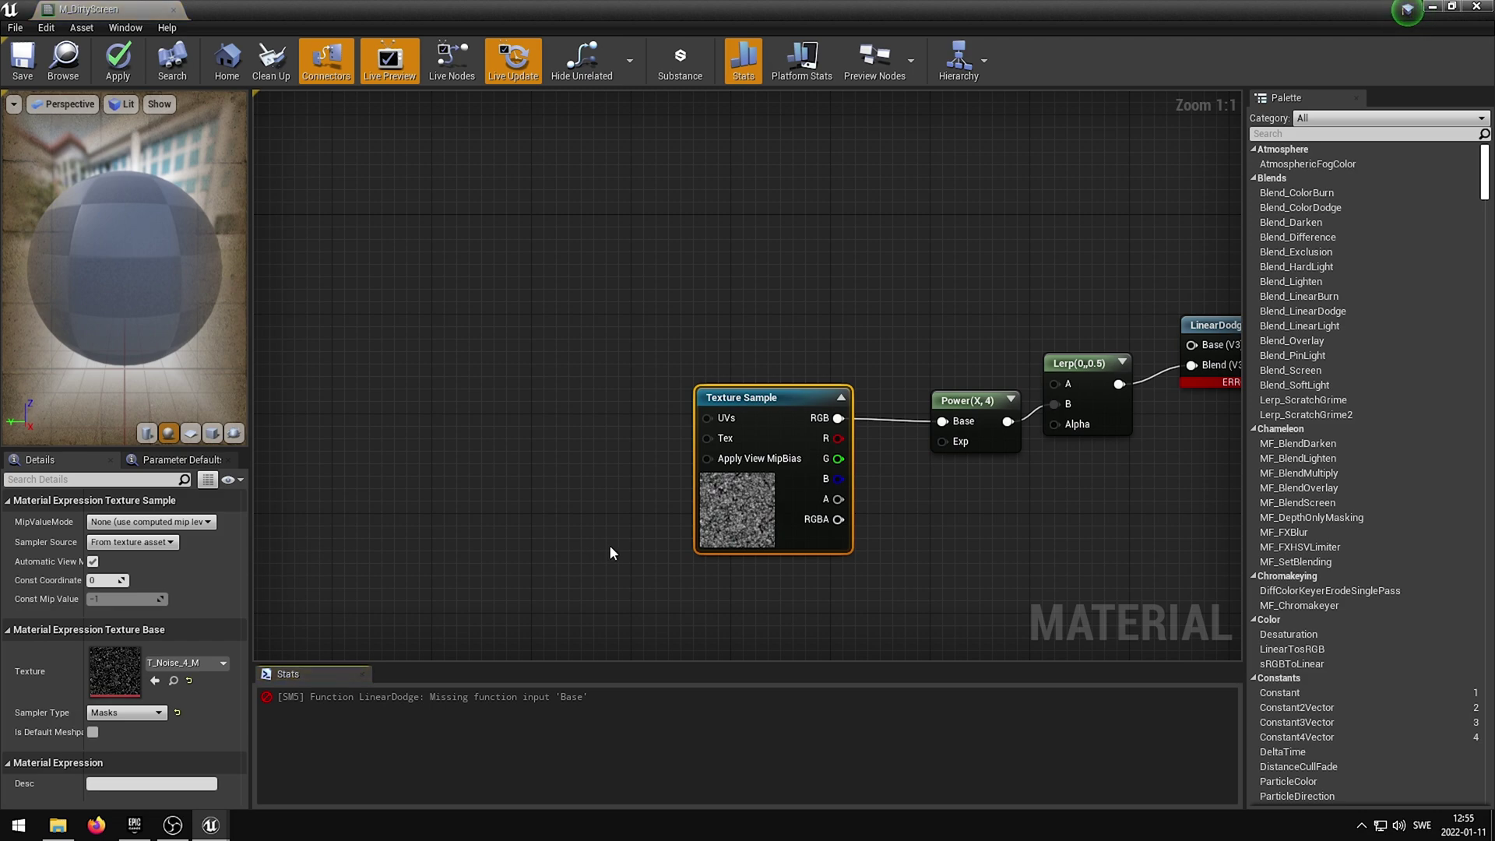
# - Add a TexCoord node and connect it to the Texture Sample's UVs
pyautogui.rightClick(521, 431)
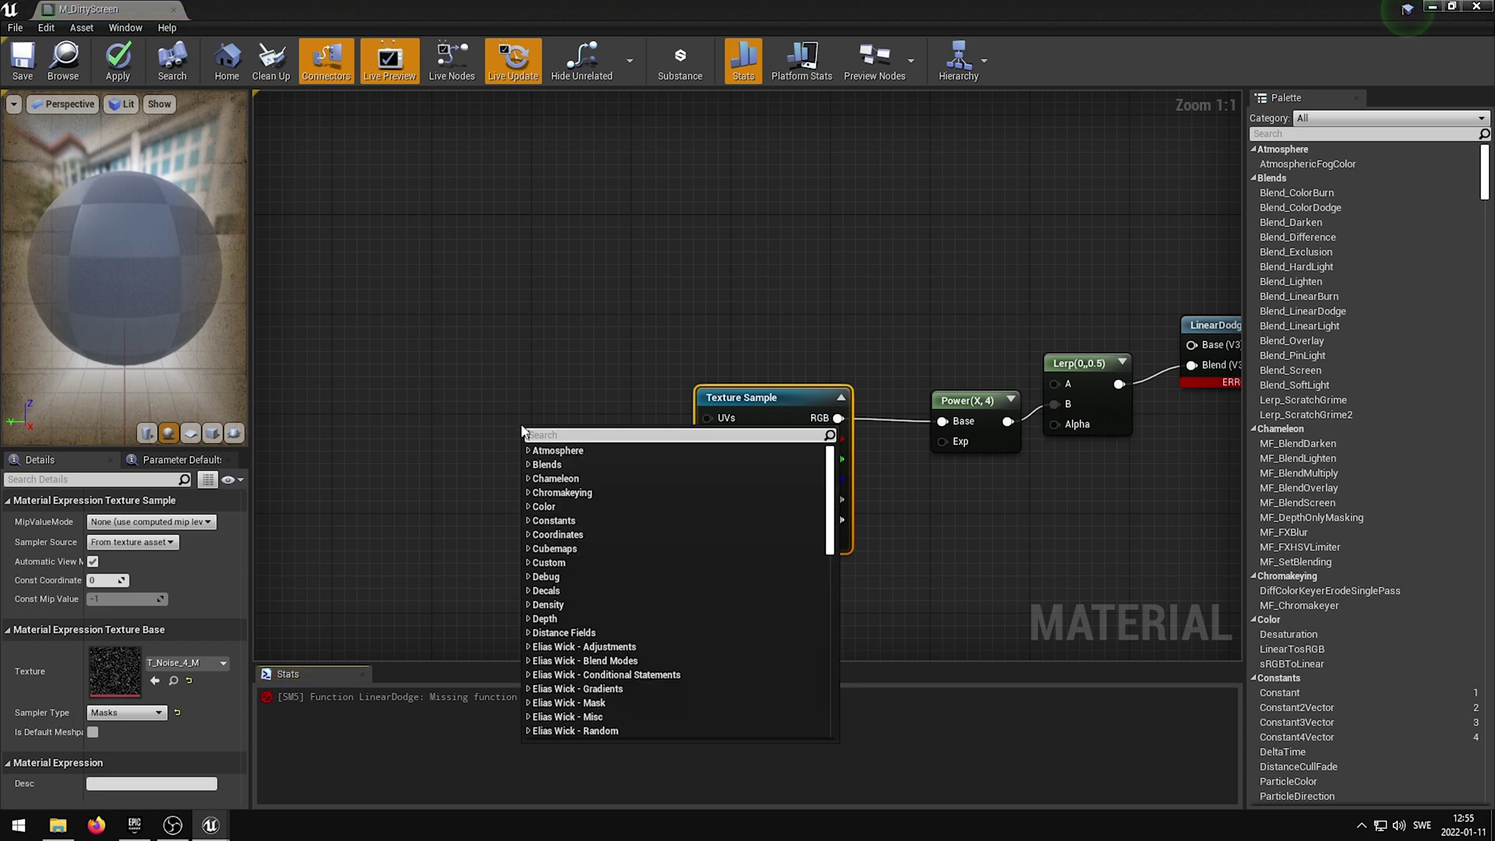
pyautogui.write('texcoord')
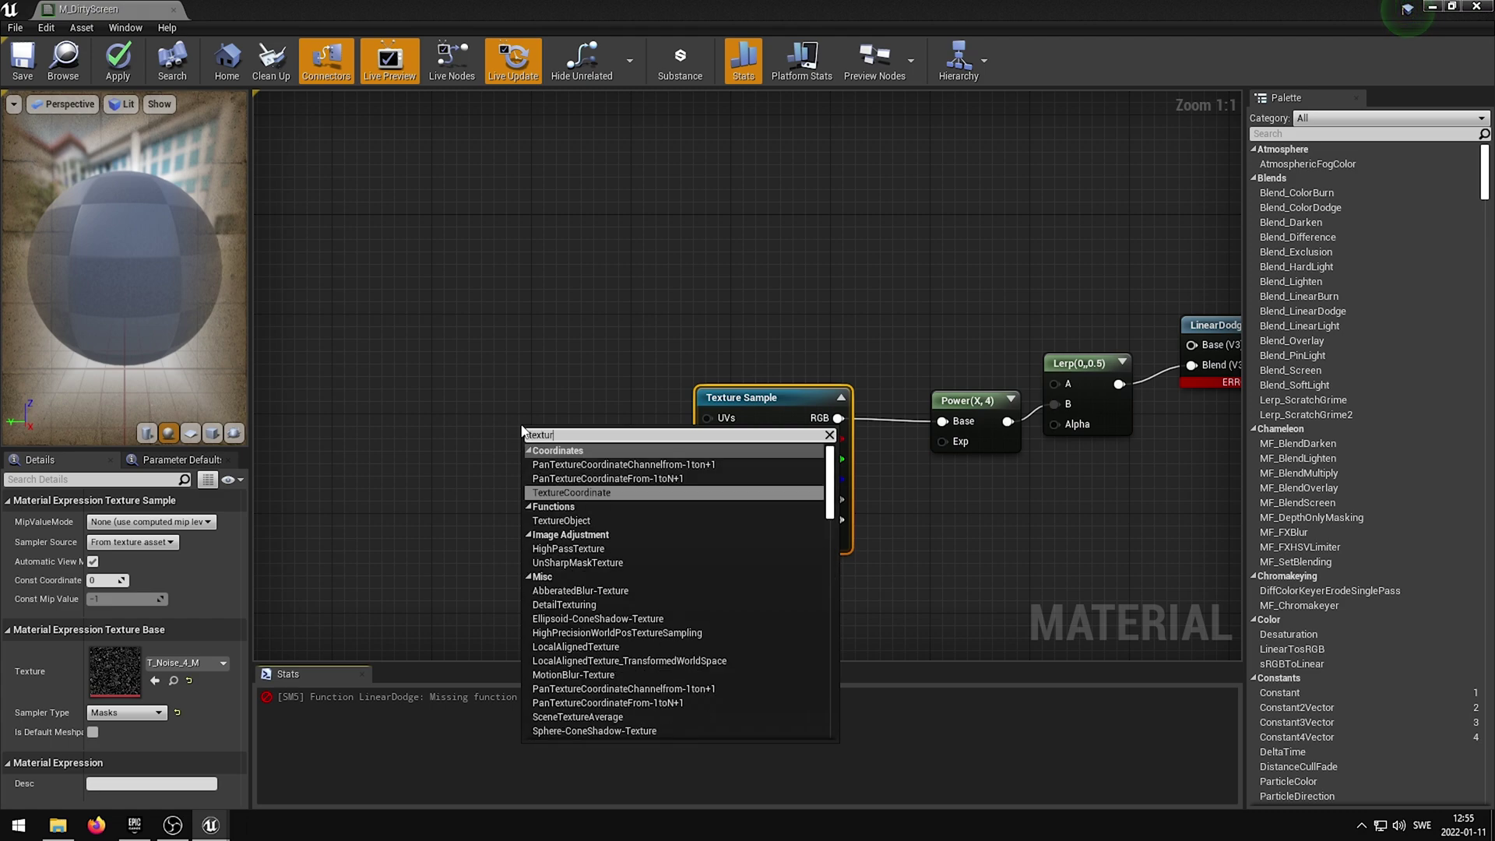
pyautogui.press('Return')
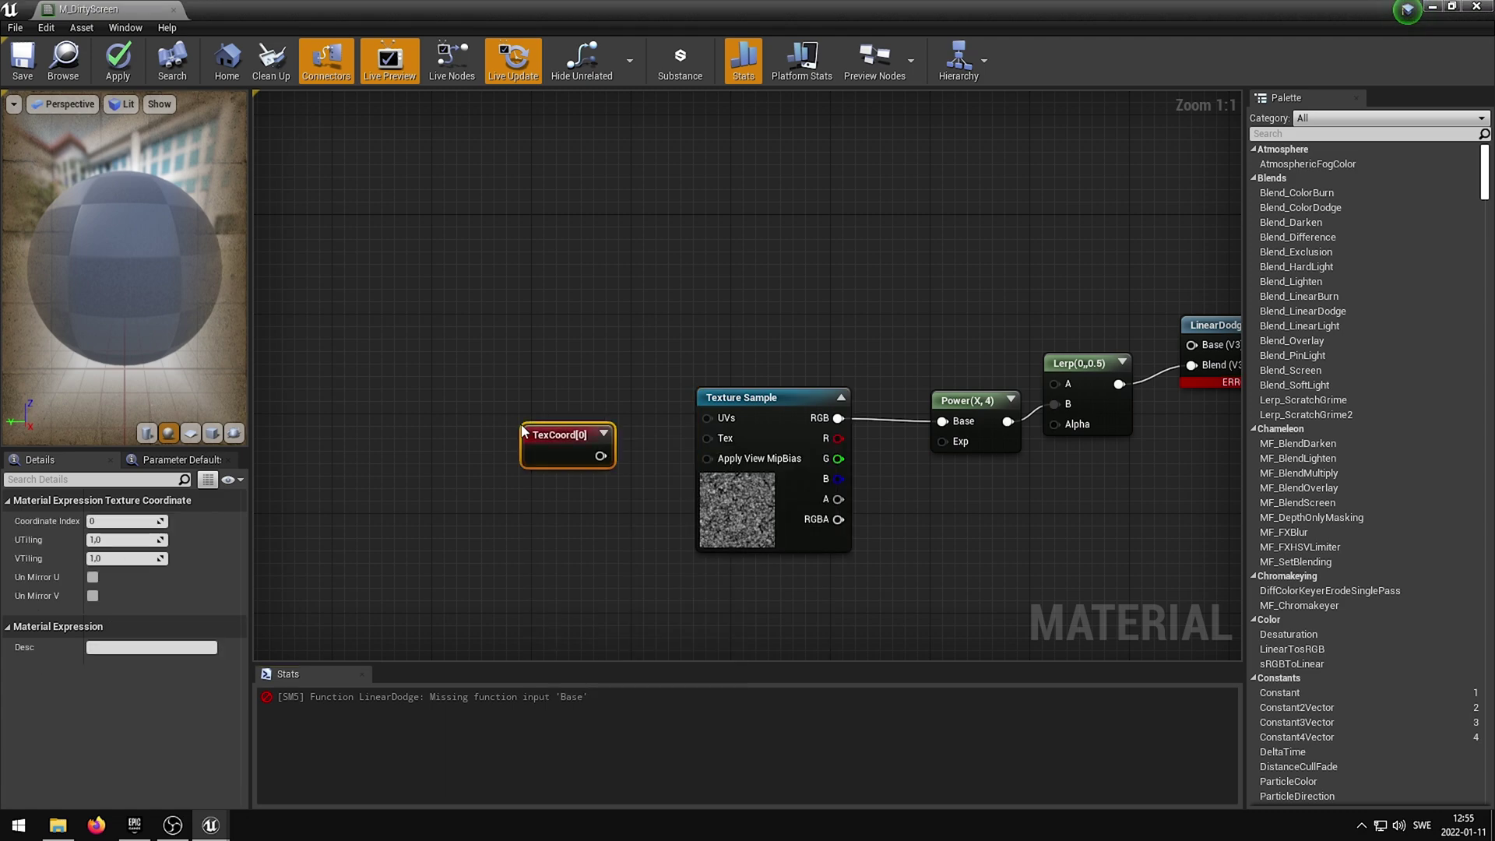
pyautogui.moveTo(600, 456); pyautogui.dragTo(708, 417)
pyautogui.moveTo(555, 442); pyautogui.dragTo(566, 409)
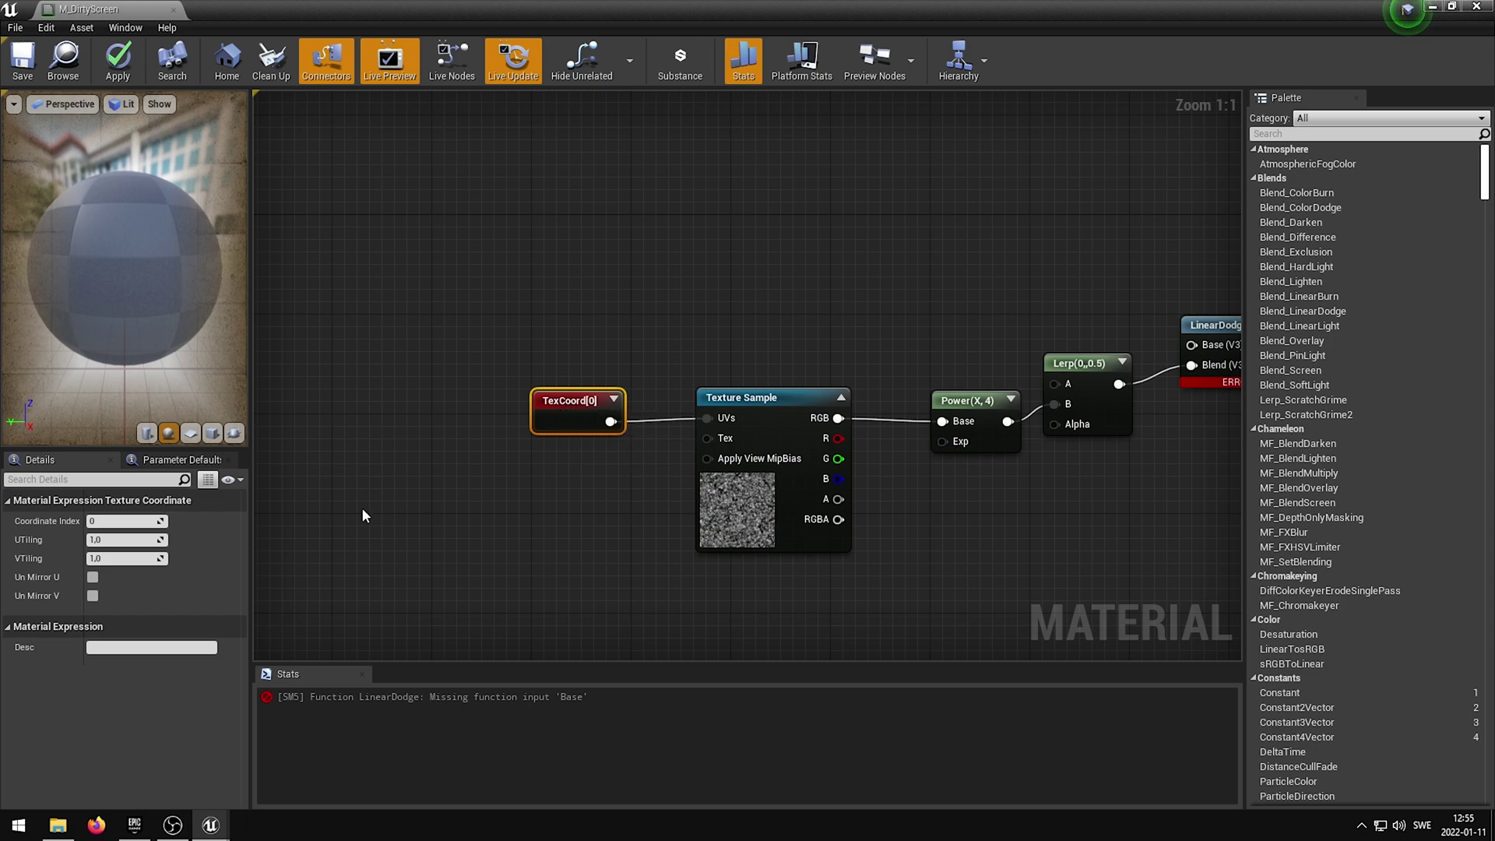
# - Set TexCoord UTiling and VTiling to 0,5 and tidy the nodes beside the Texture Sample
pyautogui.click(128, 540)
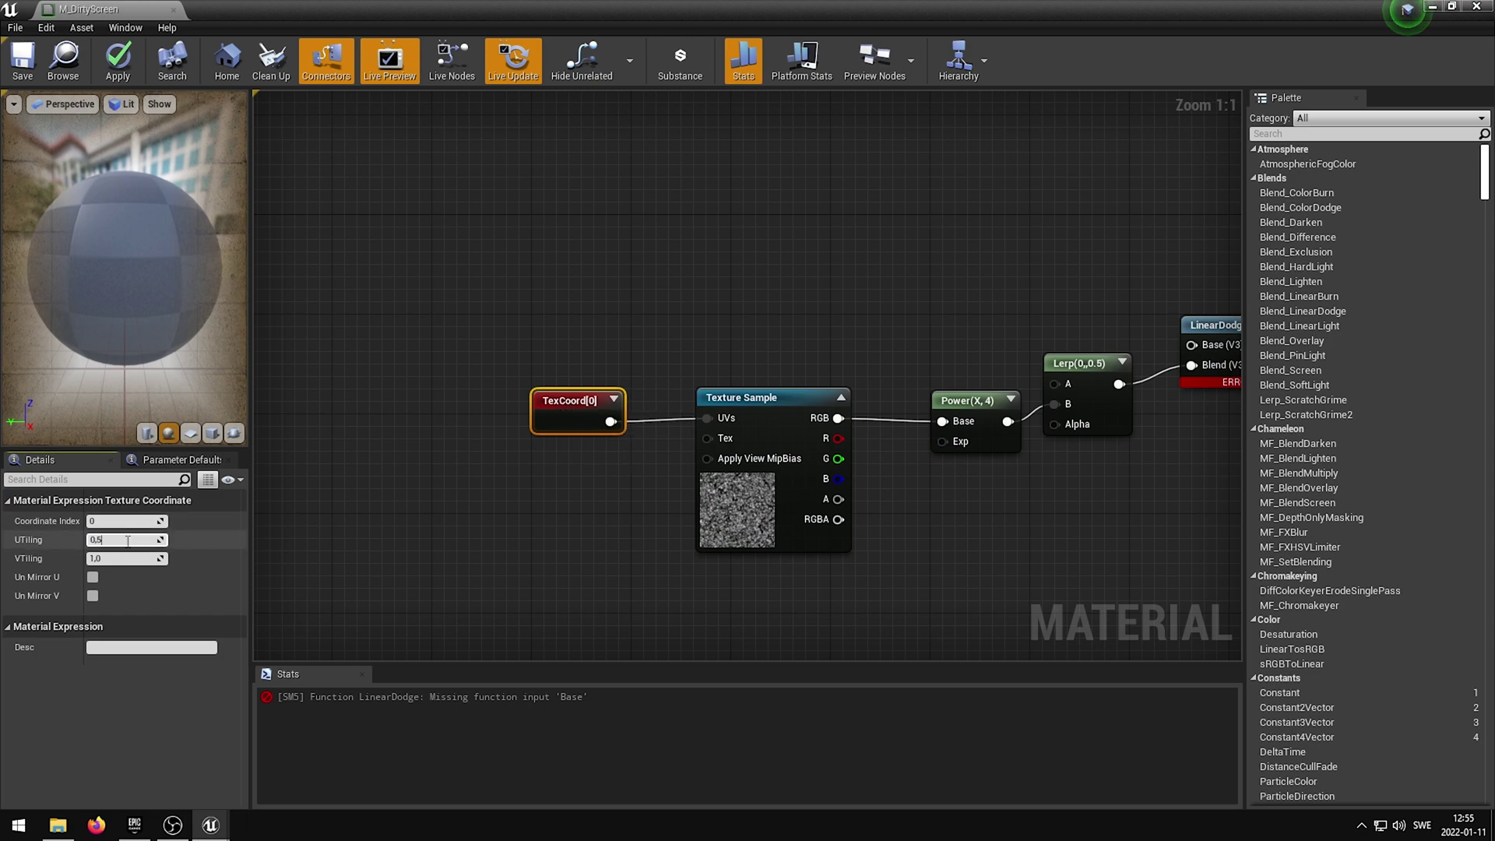
pyautogui.press('Tab')
pyautogui.write('0,5')
pyautogui.press('Return')
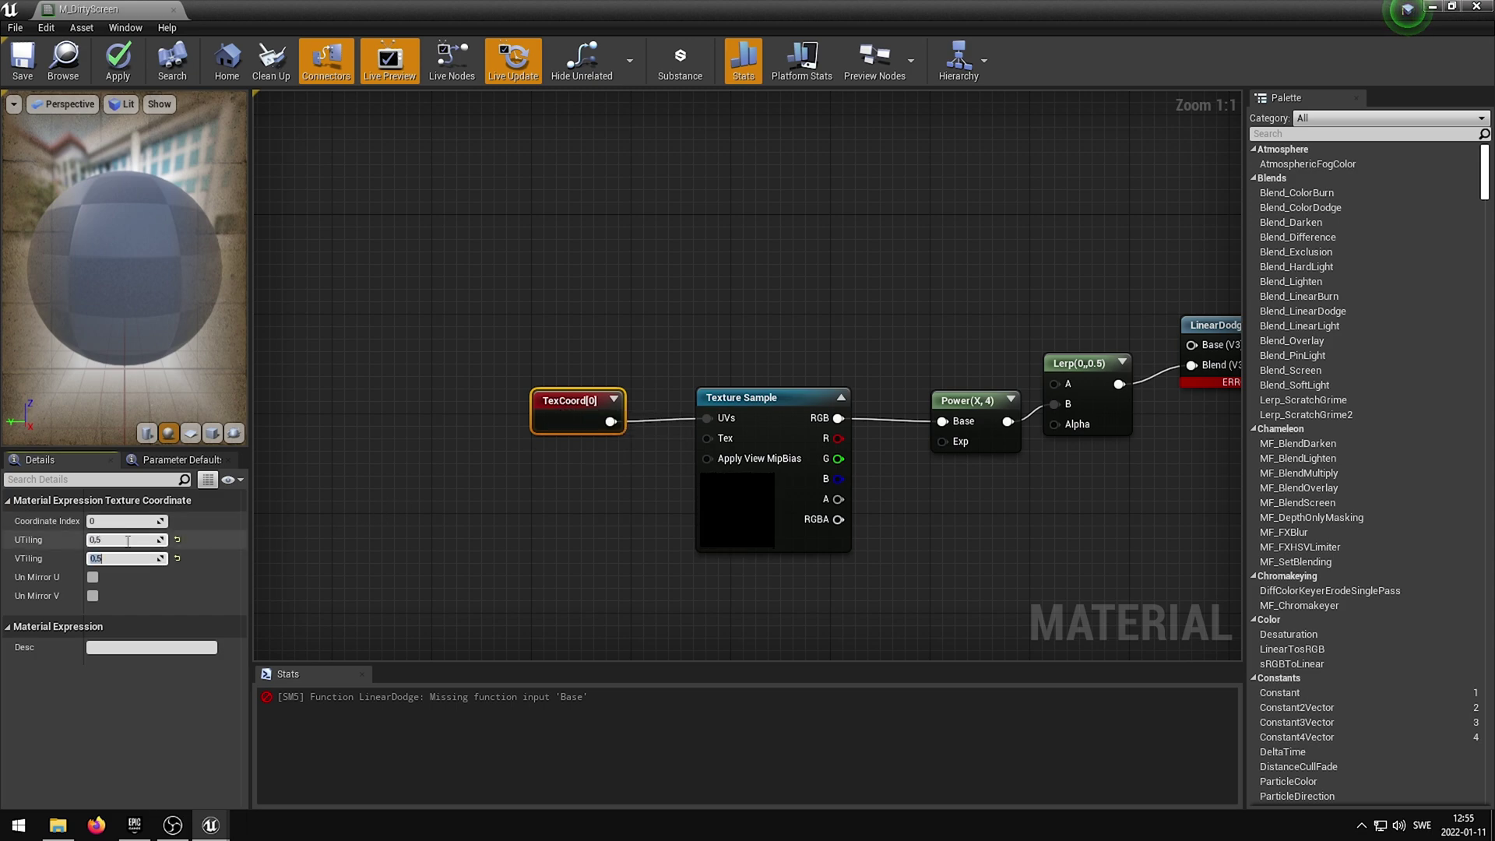
pyautogui.click(537, 296)
pyautogui.moveTo(592, 277); pyautogui.dragTo(676, 274, button='right')
pyautogui.moveTo(623, 436); pyautogui.dragTo(683, 440)
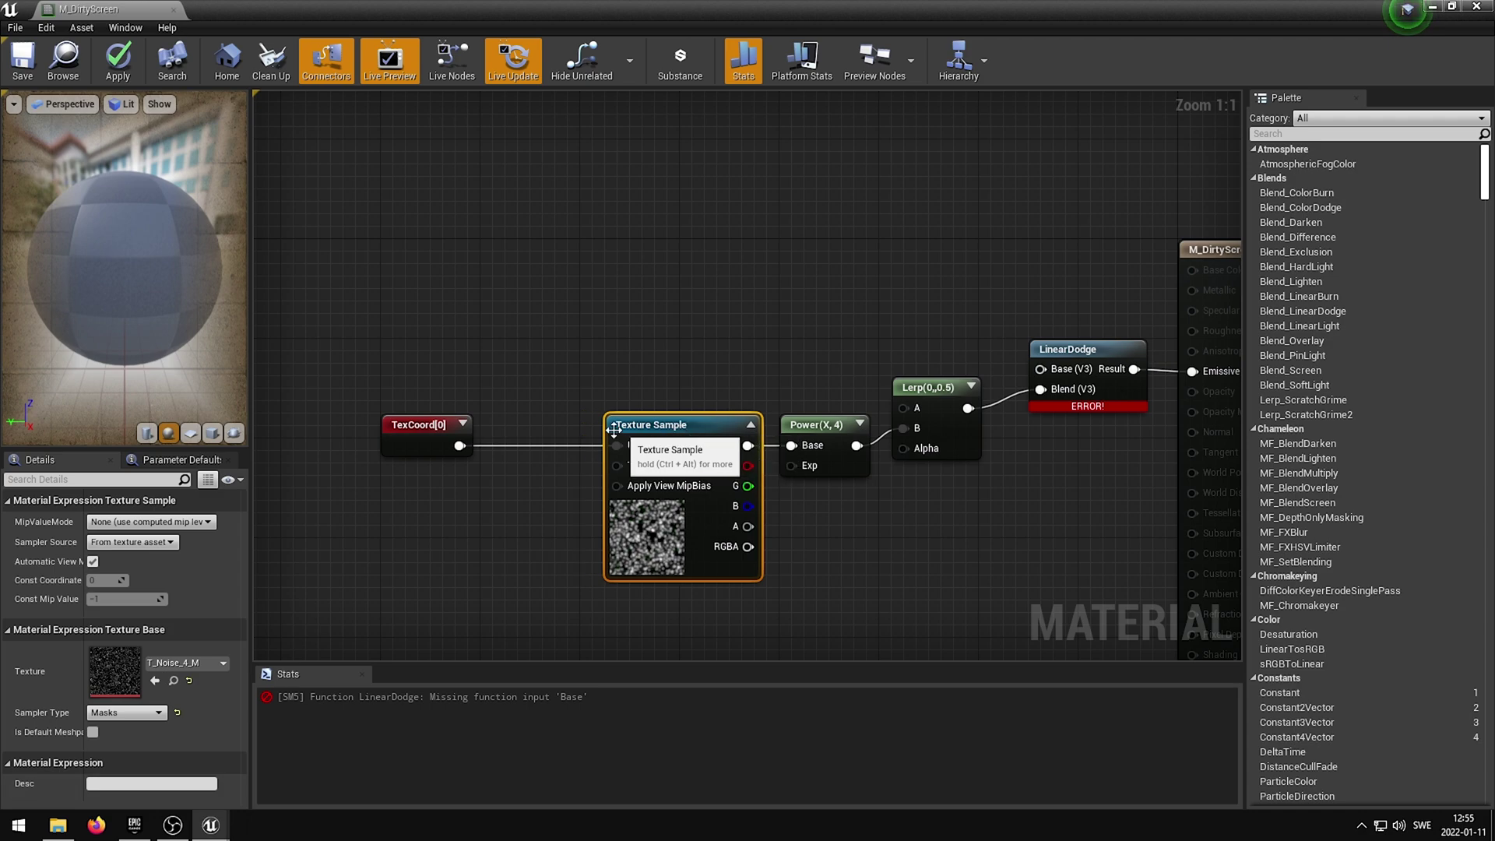
pyautogui.moveTo(422, 434); pyautogui.dragTo(549, 433)
# - Add a SceneTexture node set to PostProcessInput0 and wire its Color into LinearDodge's Base
pyautogui.click(577, 321)
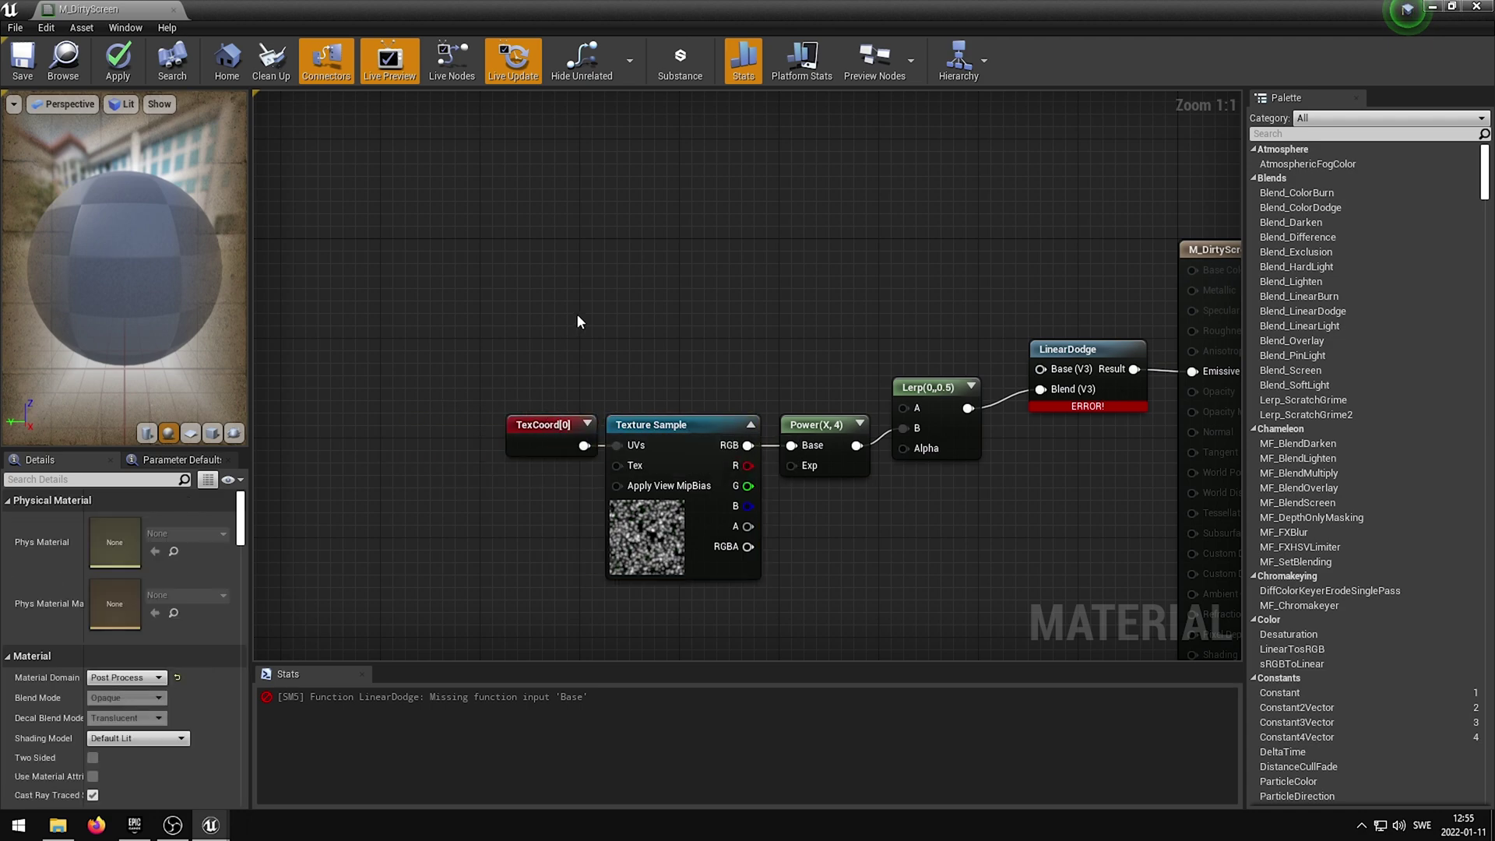
pyautogui.rightClick(566, 243)
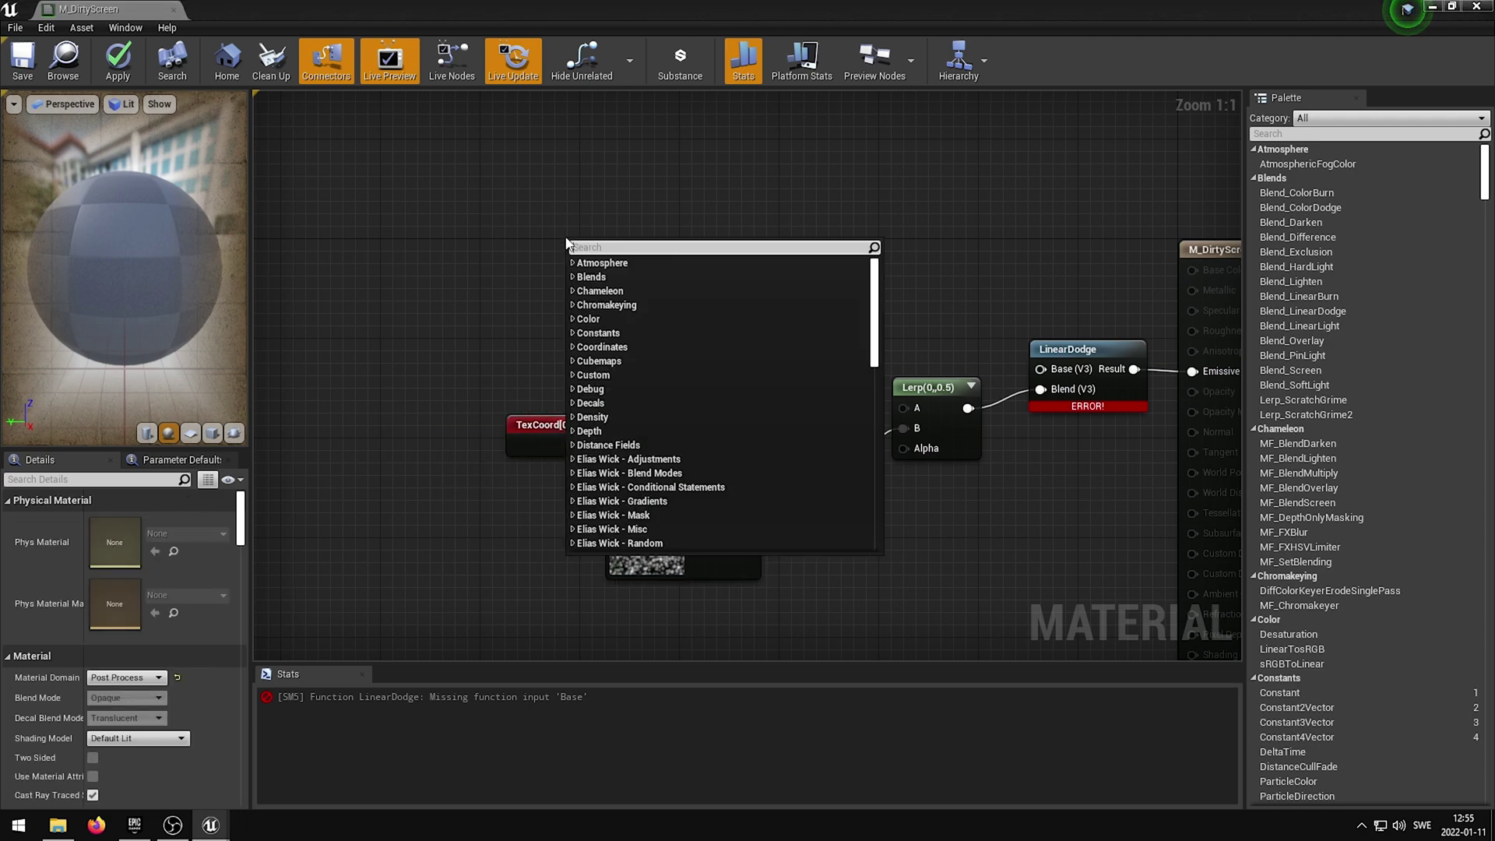
pyautogui.write('scene text')
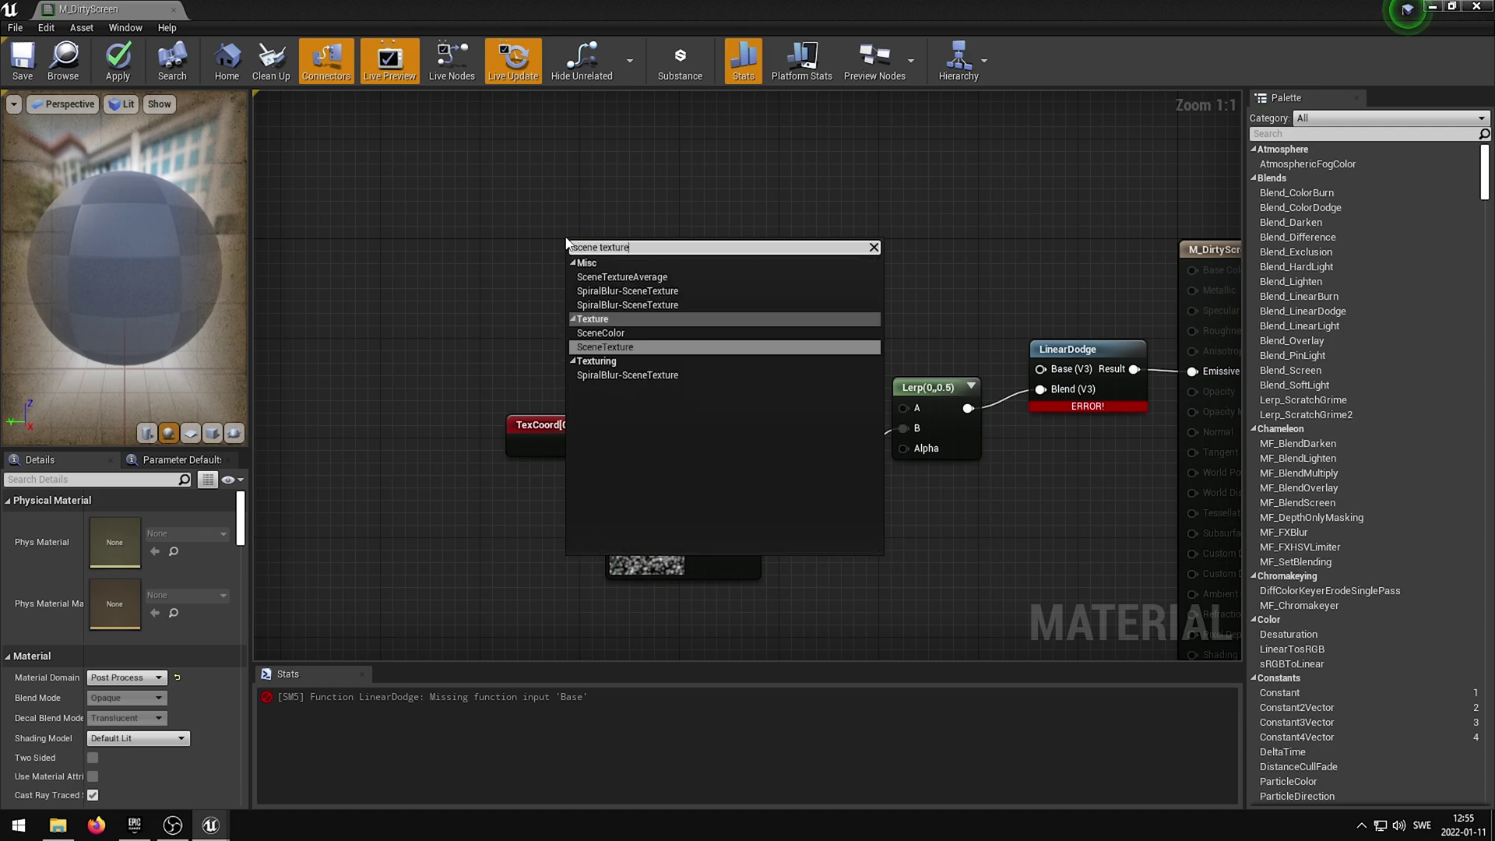
pyautogui.write('ure')
pyautogui.click(636, 346)
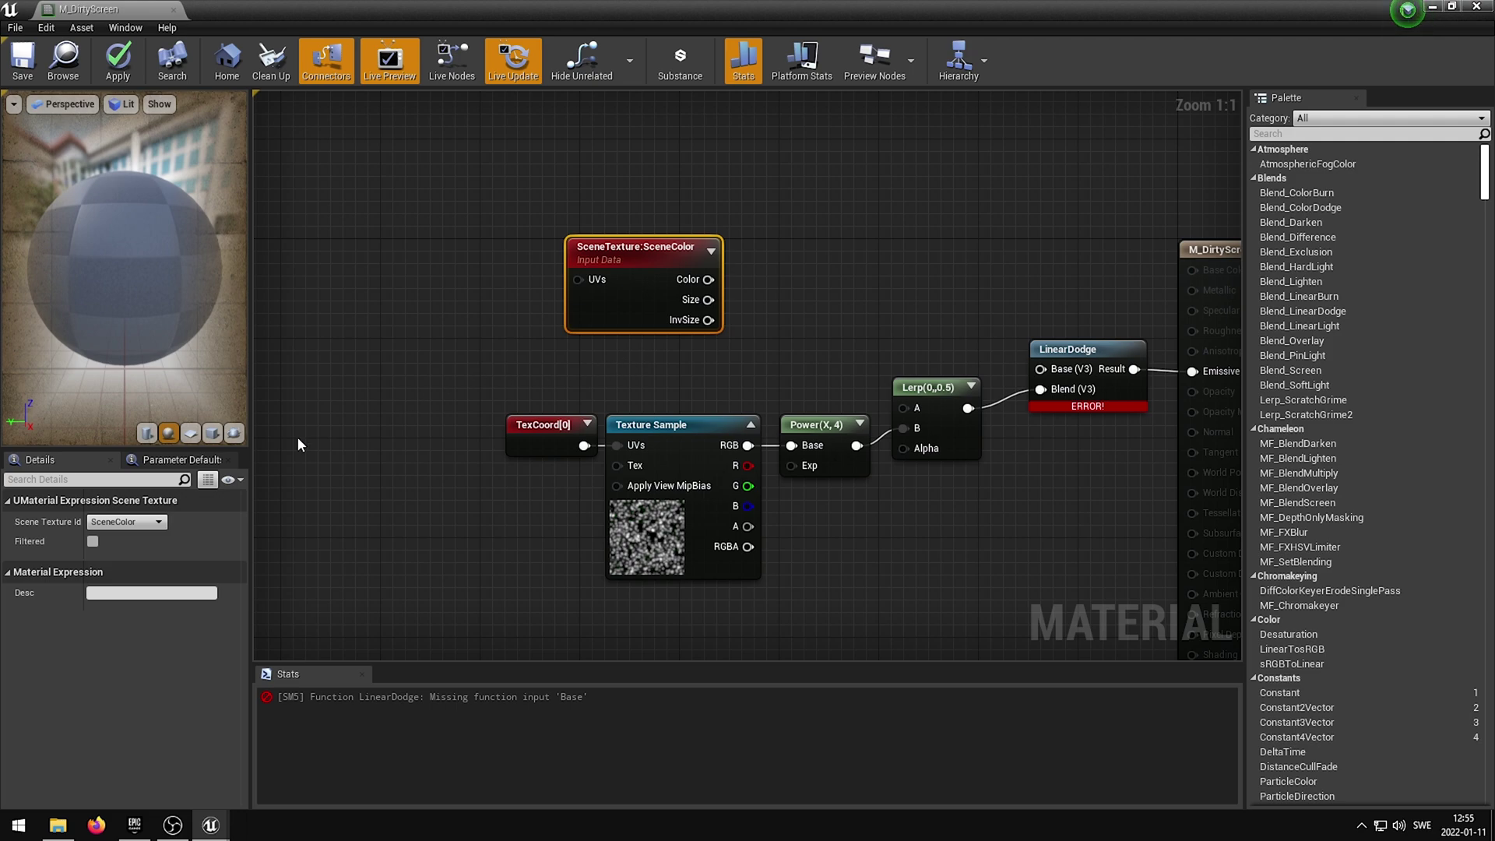
pyautogui.click(127, 522)
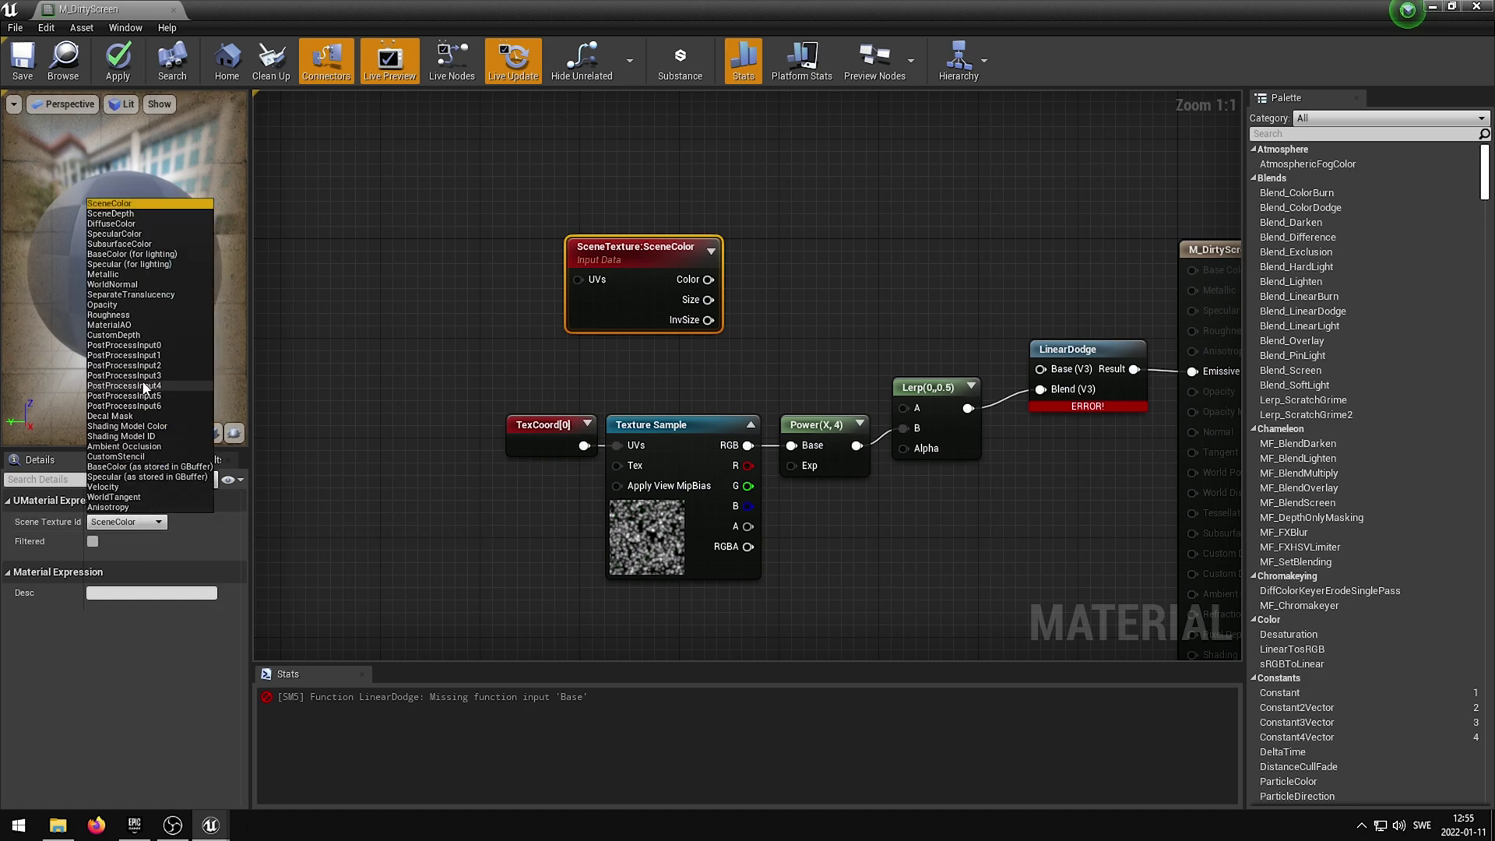
pyautogui.click(125, 345)
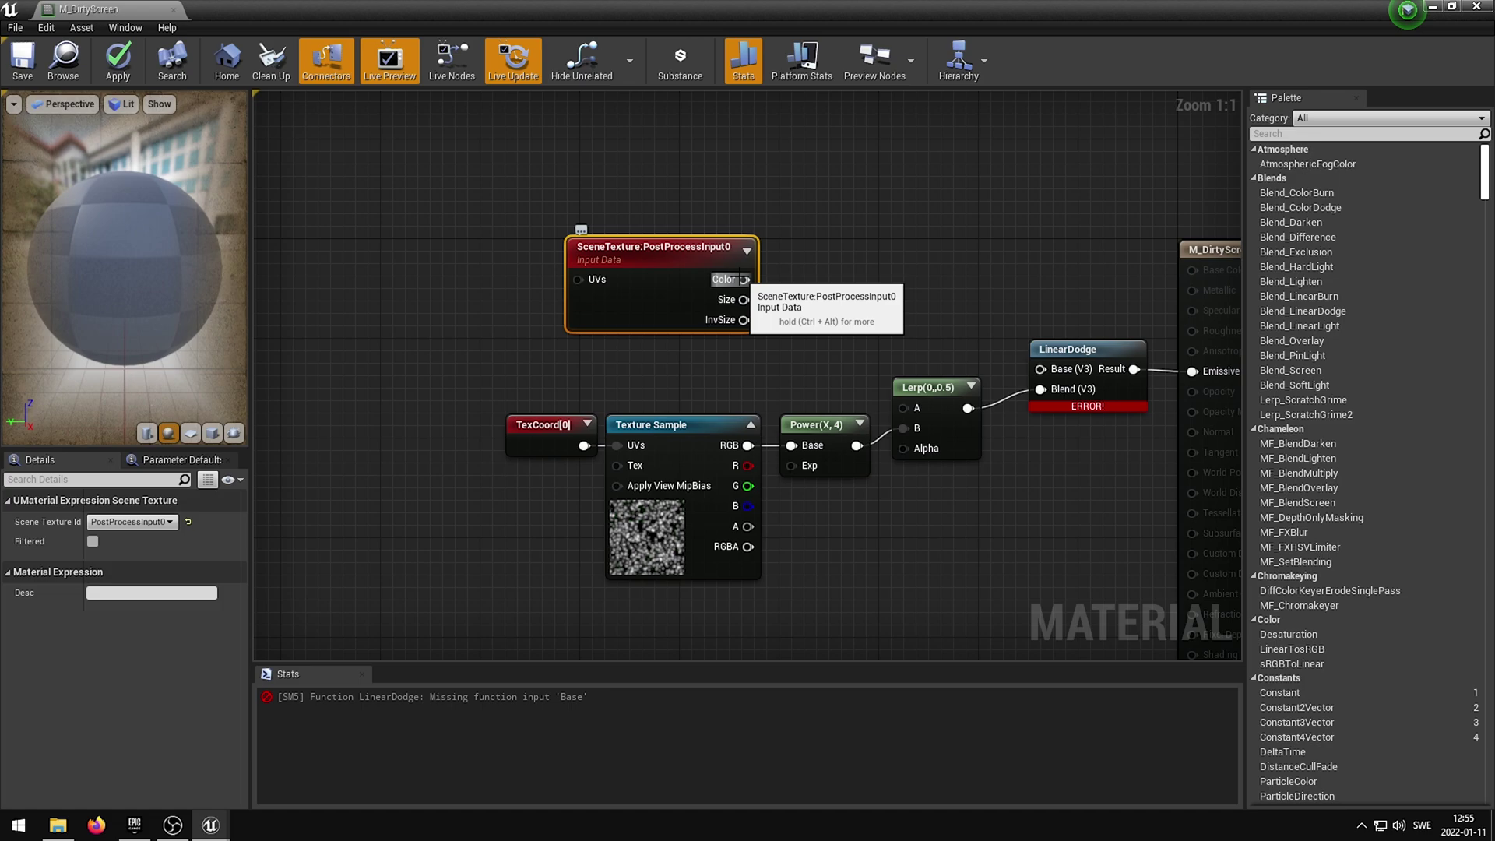
pyautogui.moveTo(744, 279); pyautogui.dragTo(1040, 369)
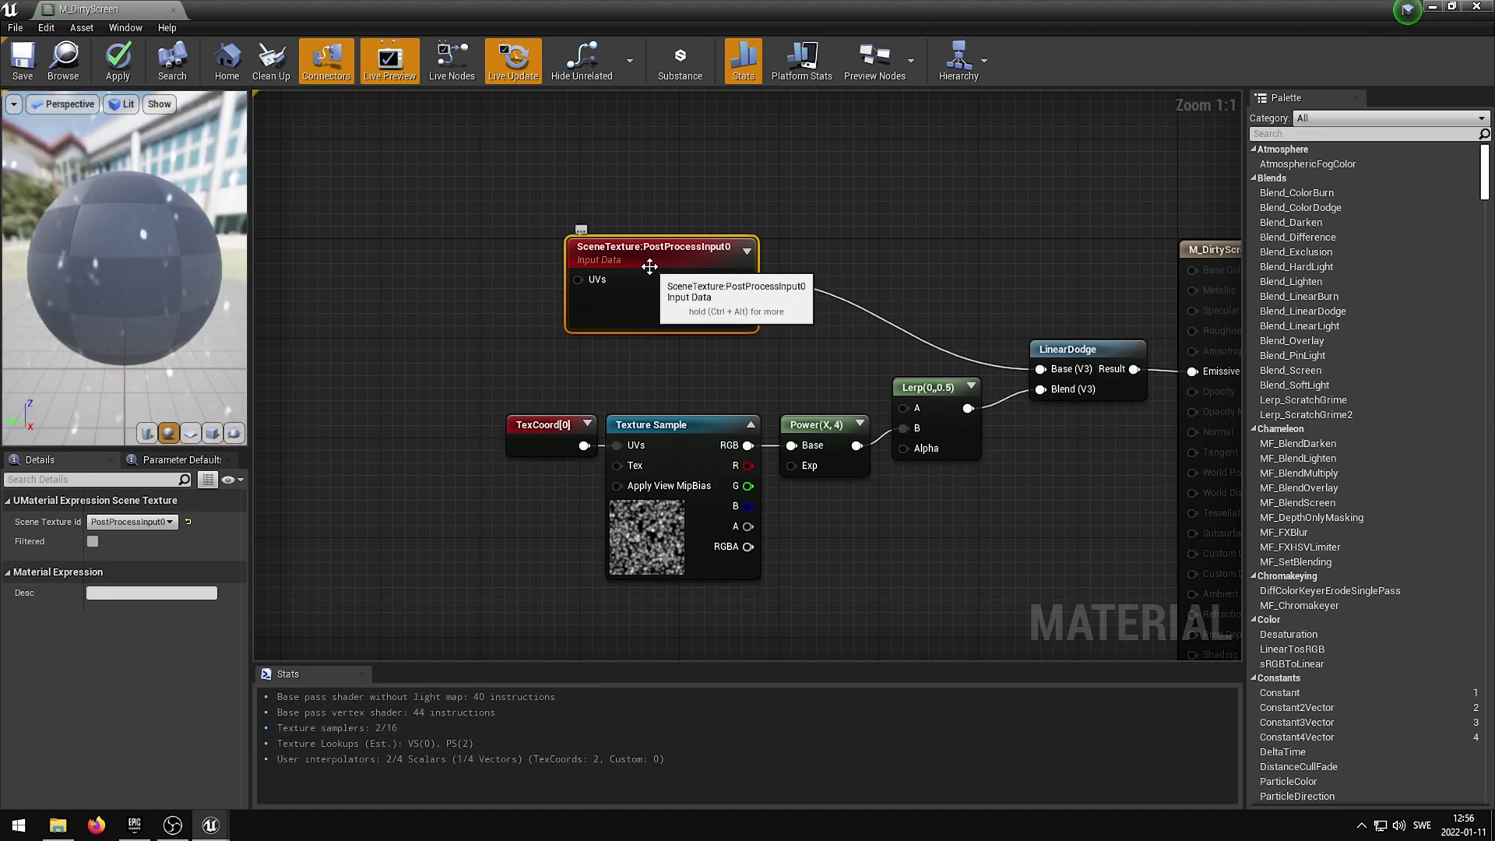
pyautogui.moveTo(636, 257); pyautogui.dragTo(680, 264)
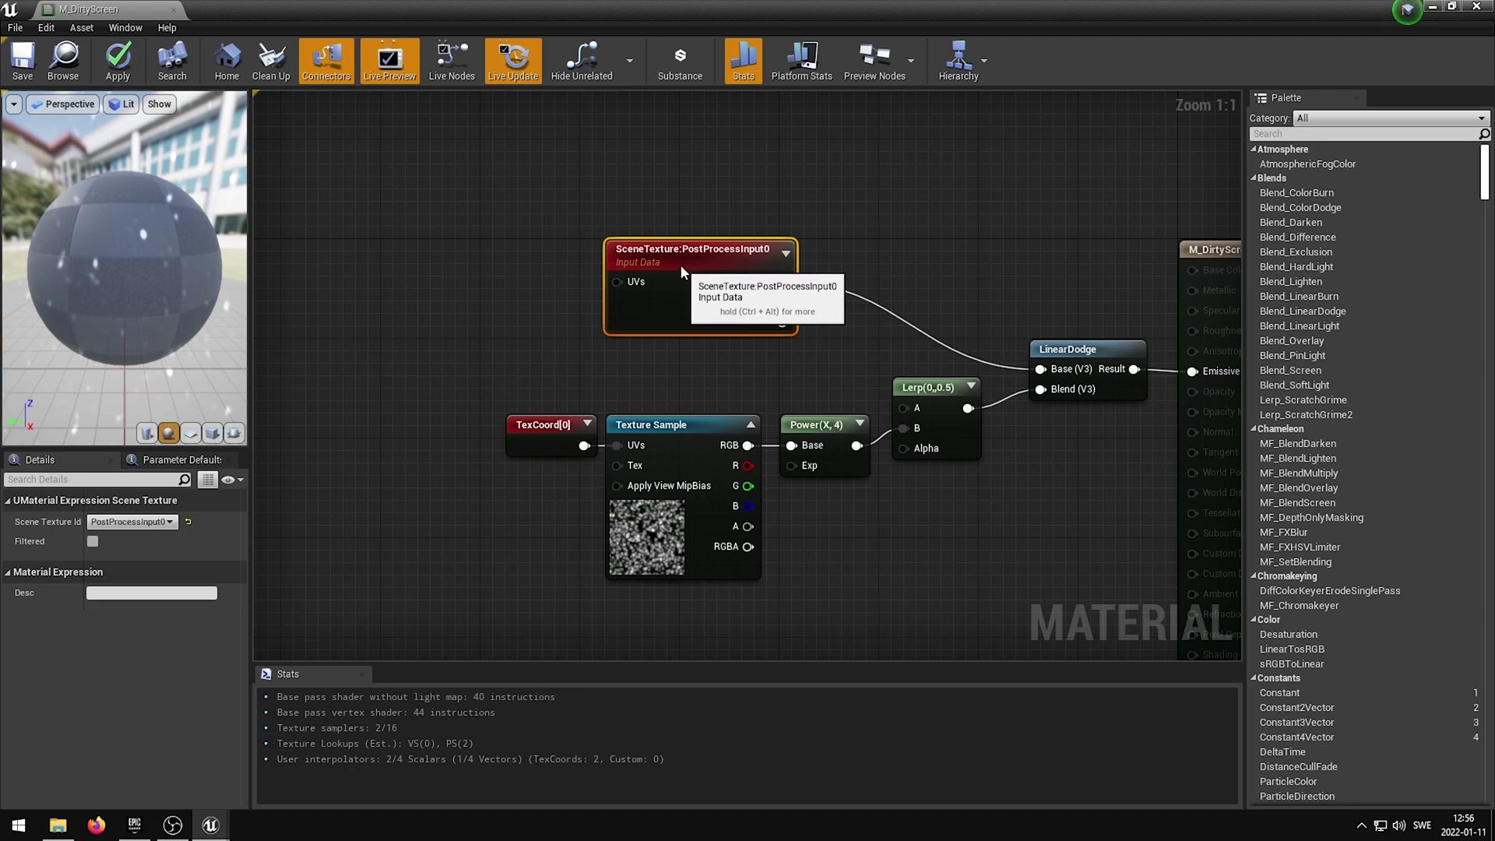
pyautogui.click(685, 348)
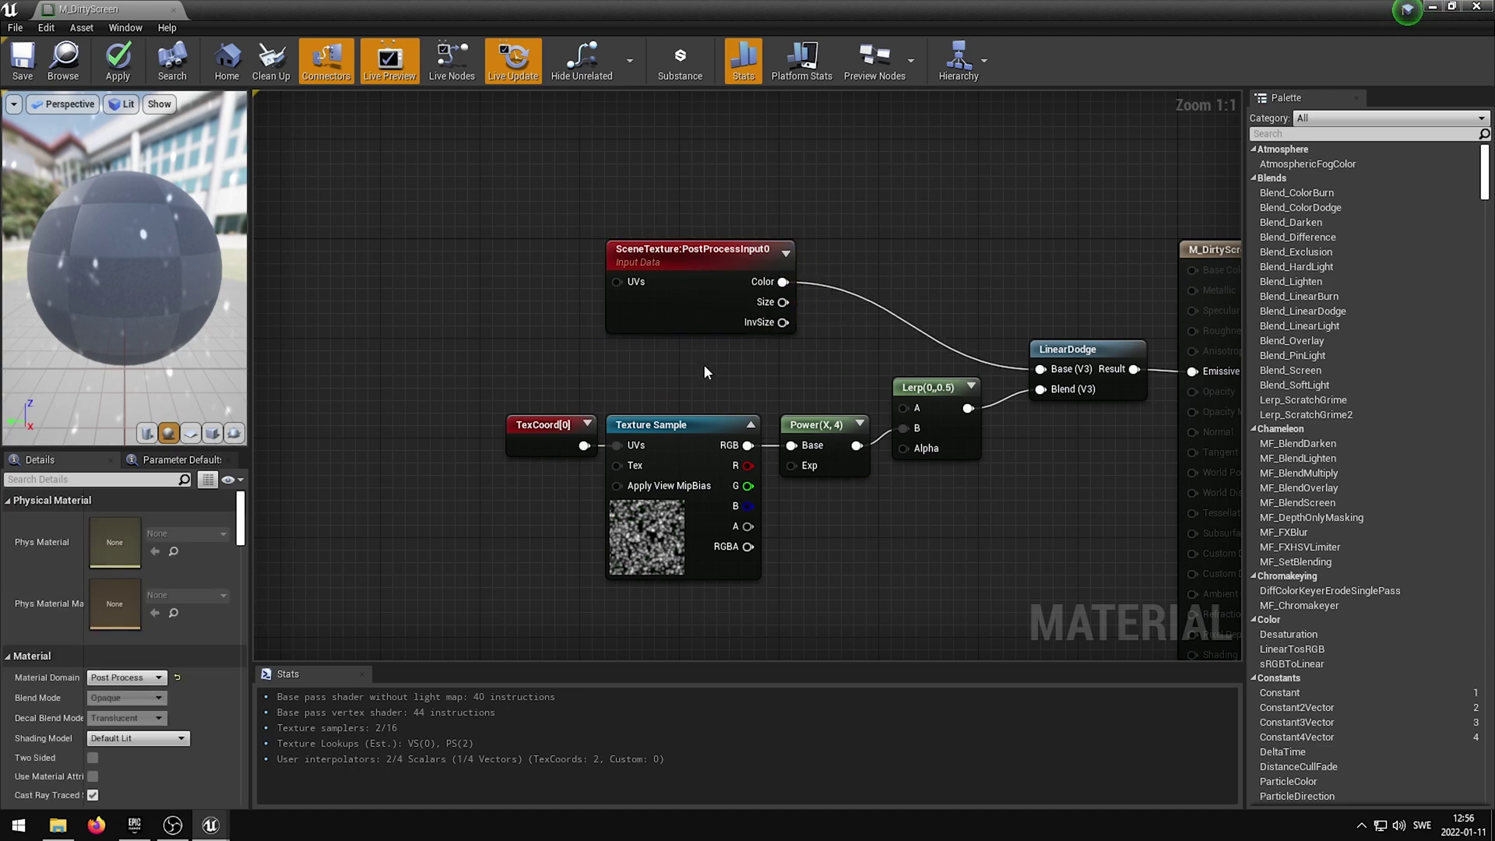
# - Apply the changes and save the M_DirtyScreen material
pyautogui.moveTo(706, 371); pyautogui.dragTo(580, 336, button='right')
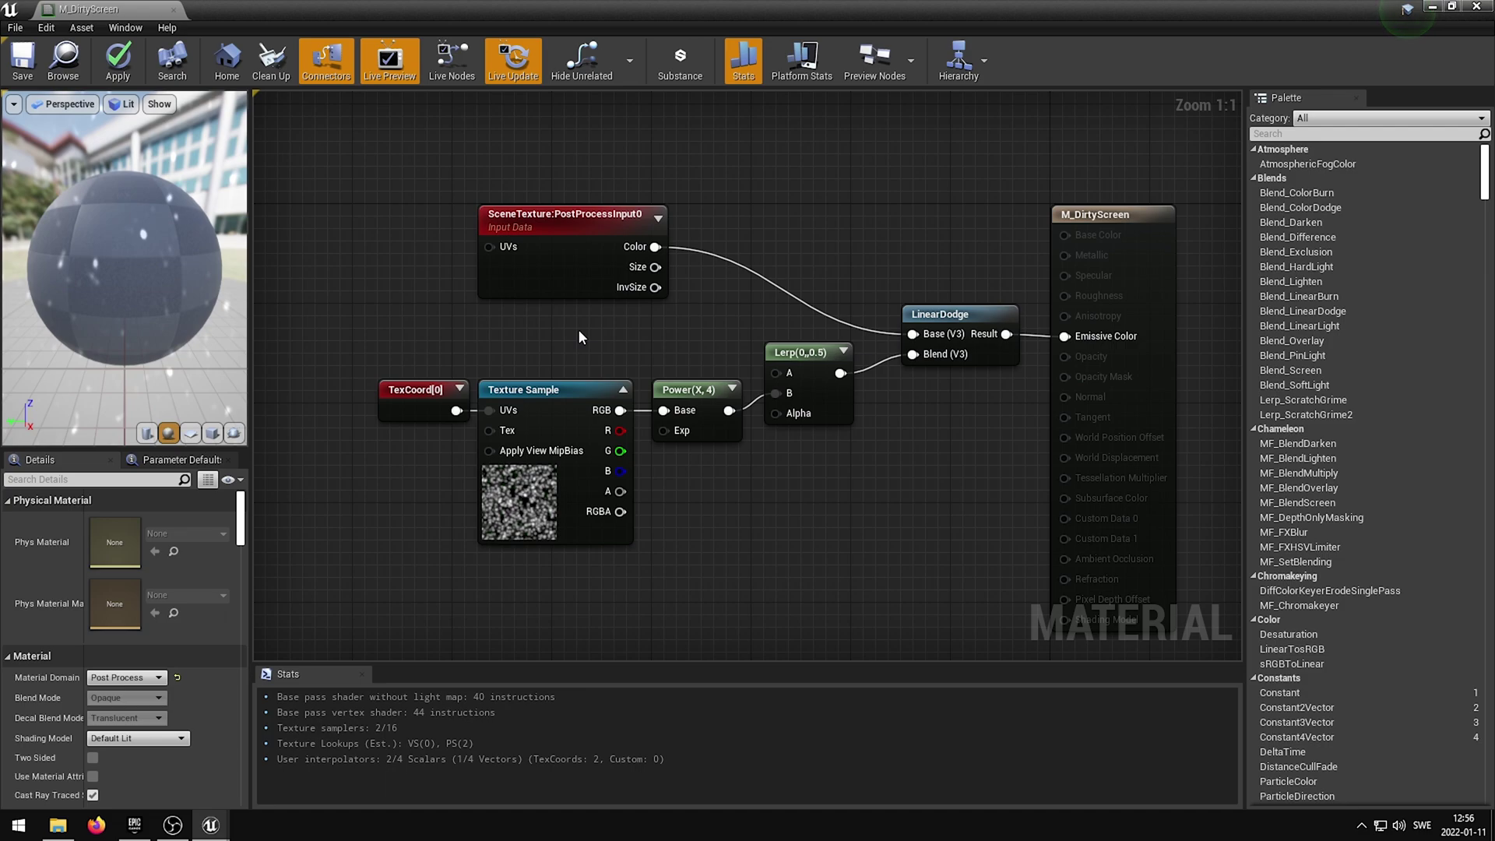
pyautogui.click(118, 61)
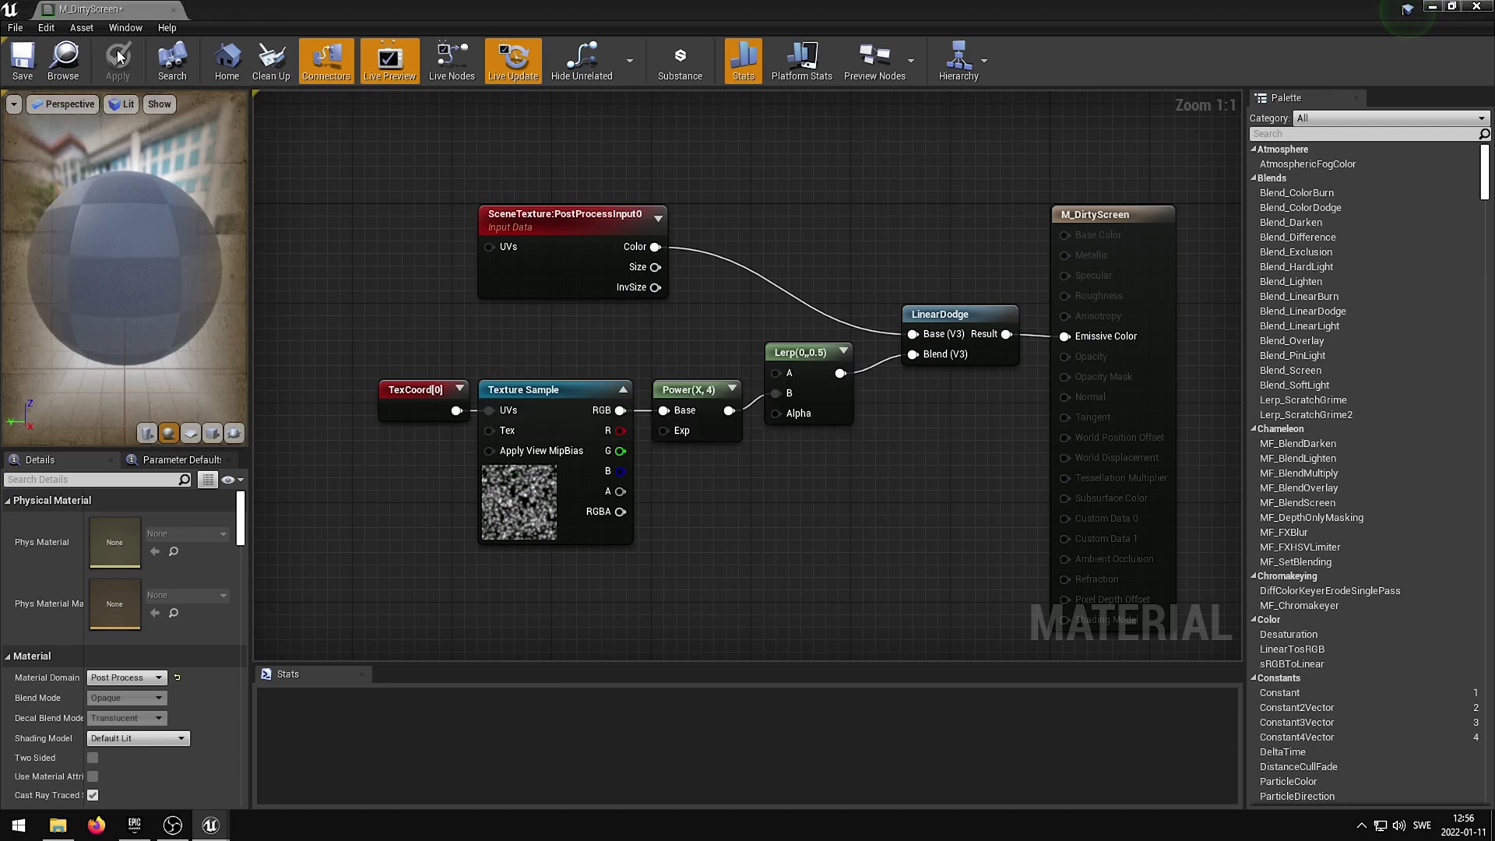
pyautogui.click(23, 61)
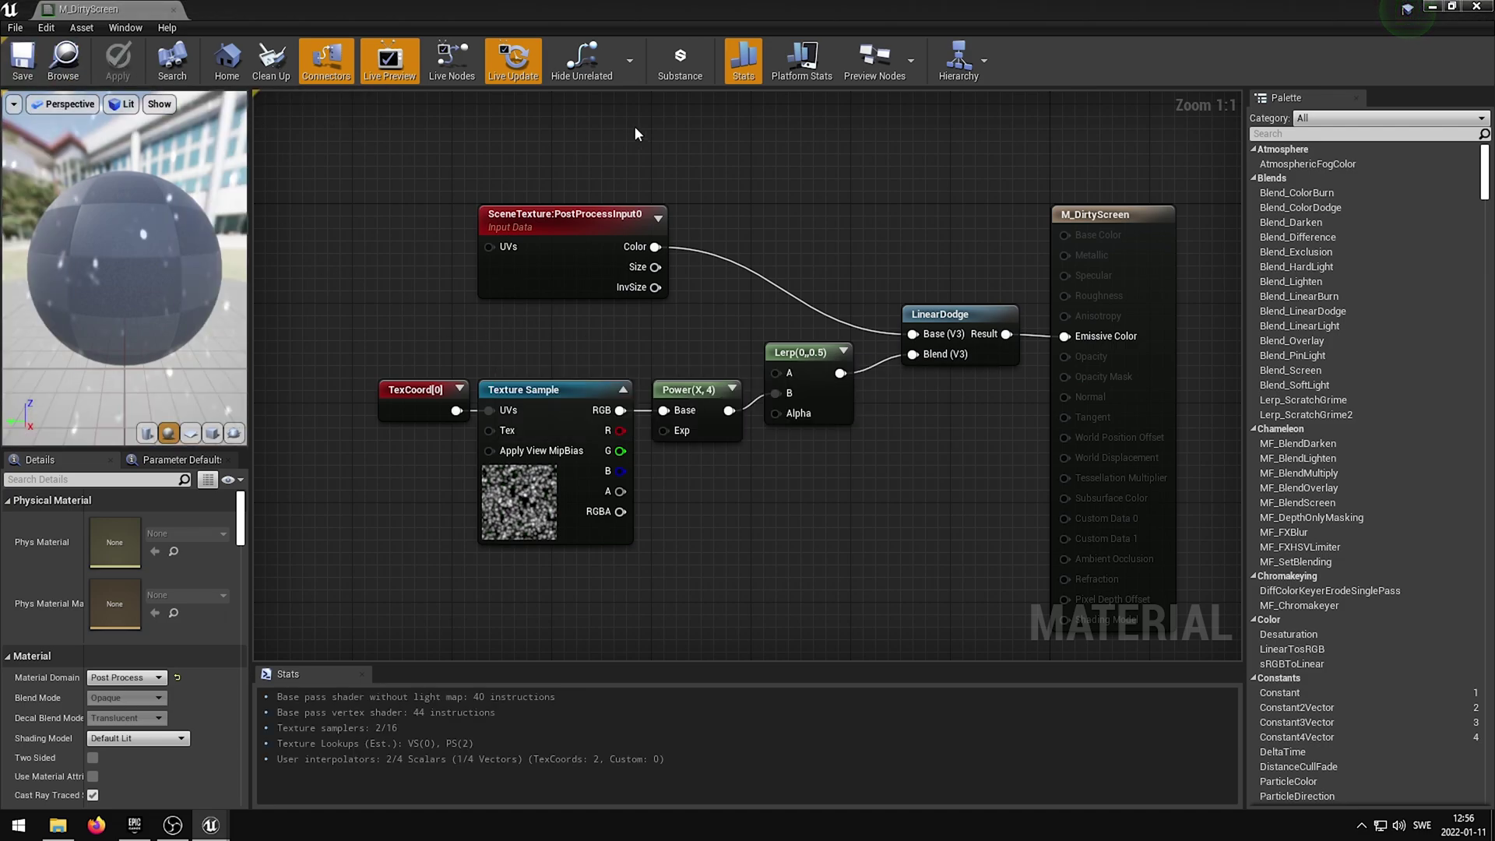
# - Inspect the white dirt specks in the level viewport, then reopen M_DirtyScreen
pyautogui.click(1431, 8)
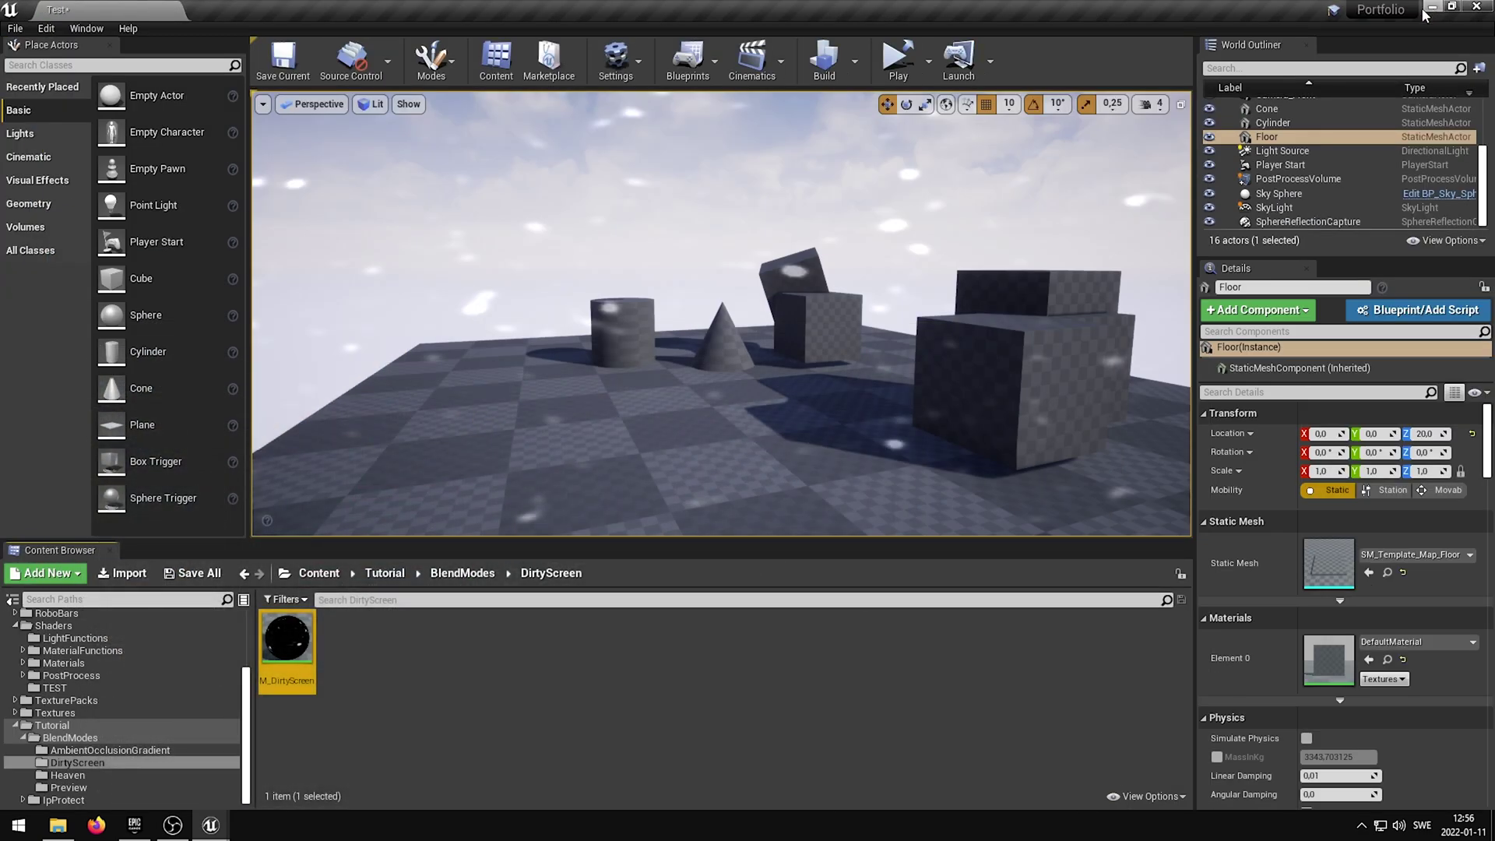
pyautogui.moveTo(849, 343); pyautogui.dragTo(851, 346, button='right')
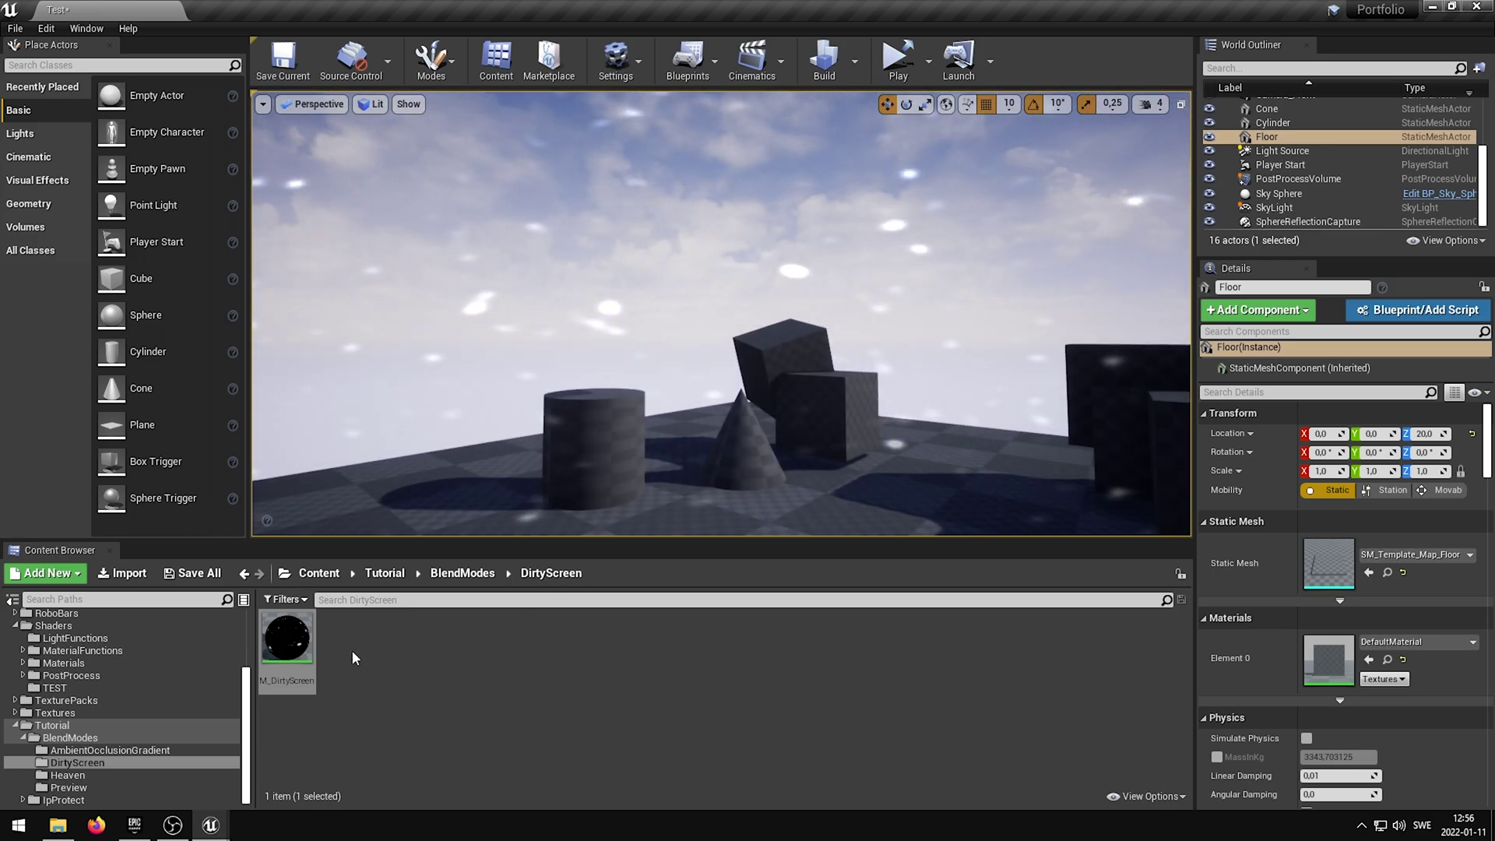
pyautogui.doubleClick(287, 632)
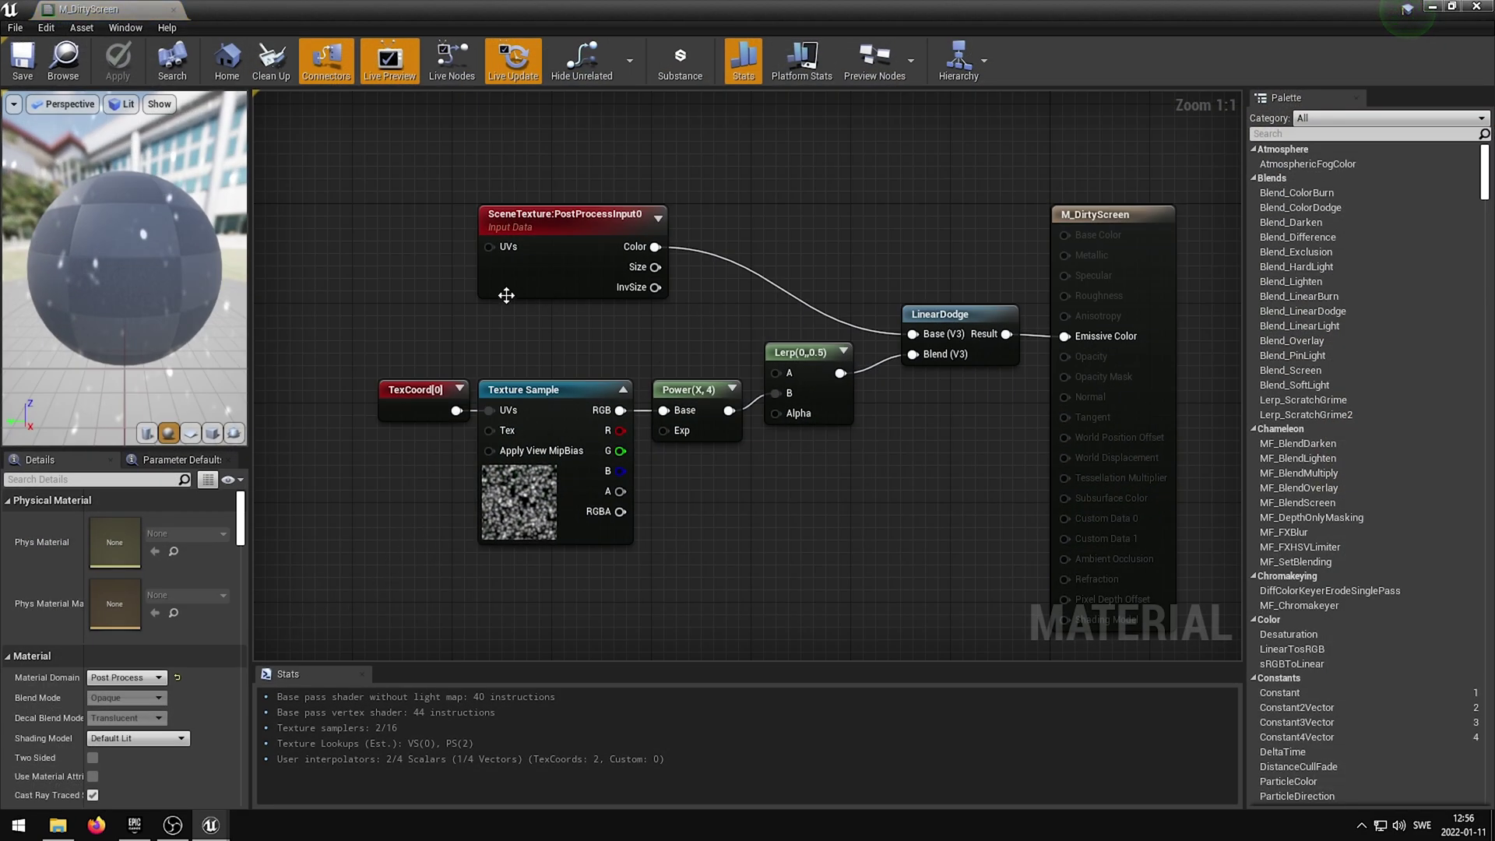
# - Raise the Lerp node's constant alpha to about 1.014
pyautogui.moveTo(247, 235); pyautogui.dragTo(355, 236)
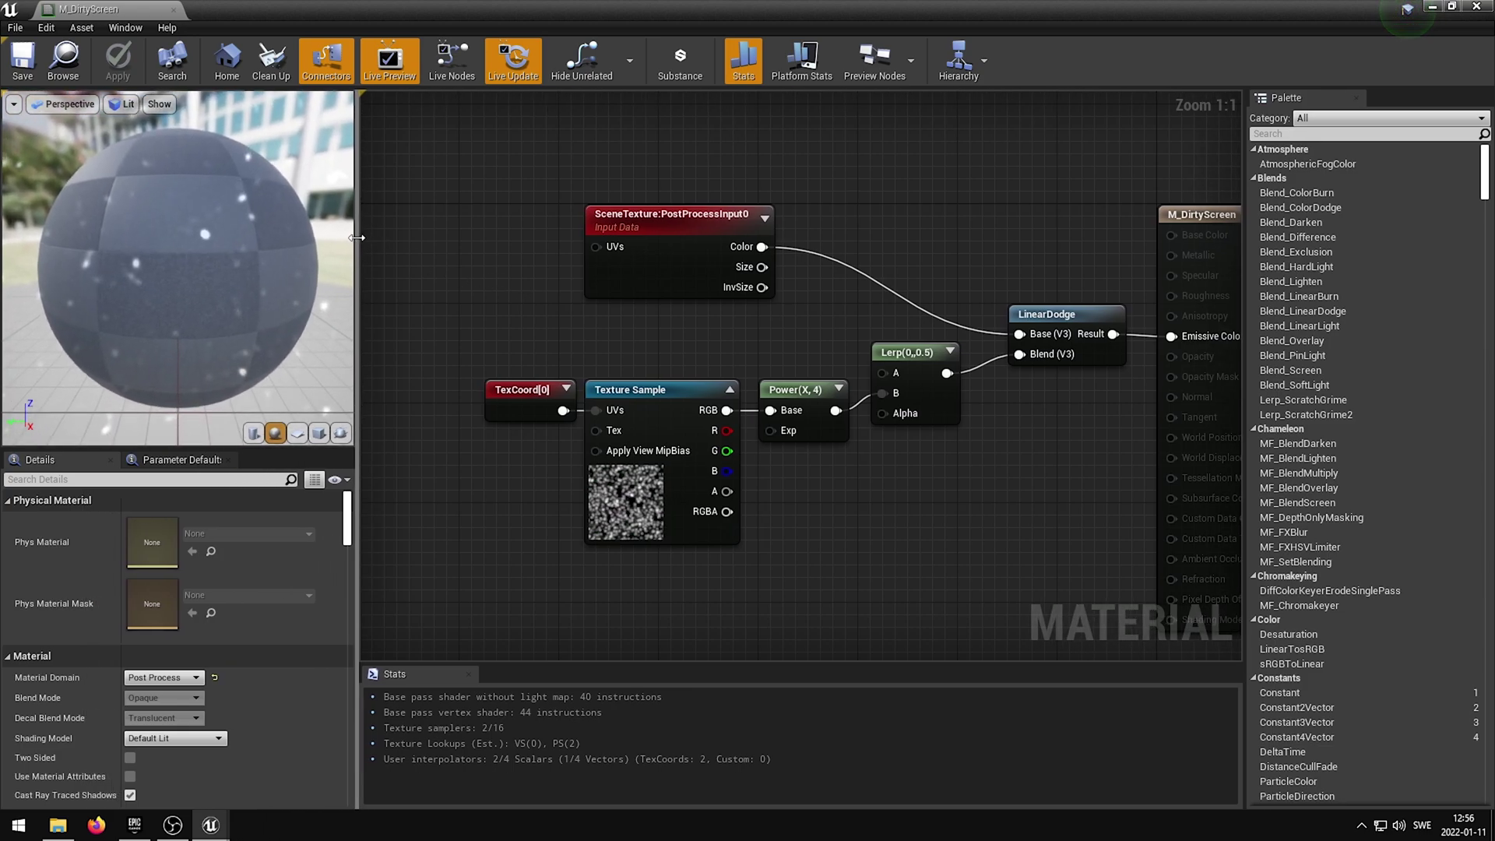
pyautogui.click(897, 354)
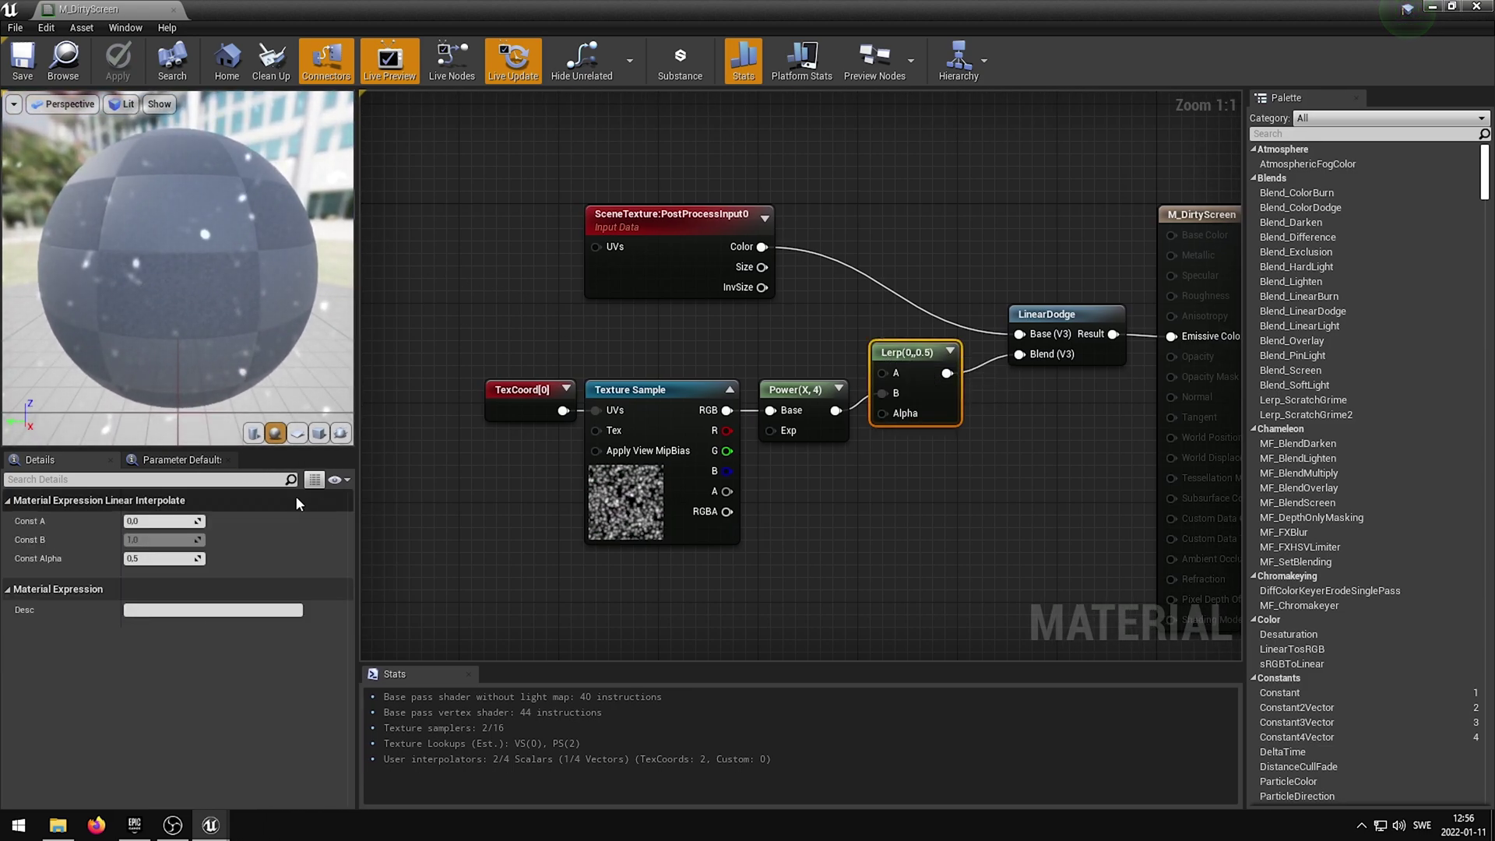
pyautogui.moveTo(163, 558)
pyautogui.mouseDown()
pyautogui.moveTo(210, 558)
pyautogui.moveTo(134, 558)
pyautogui.mouseUp()
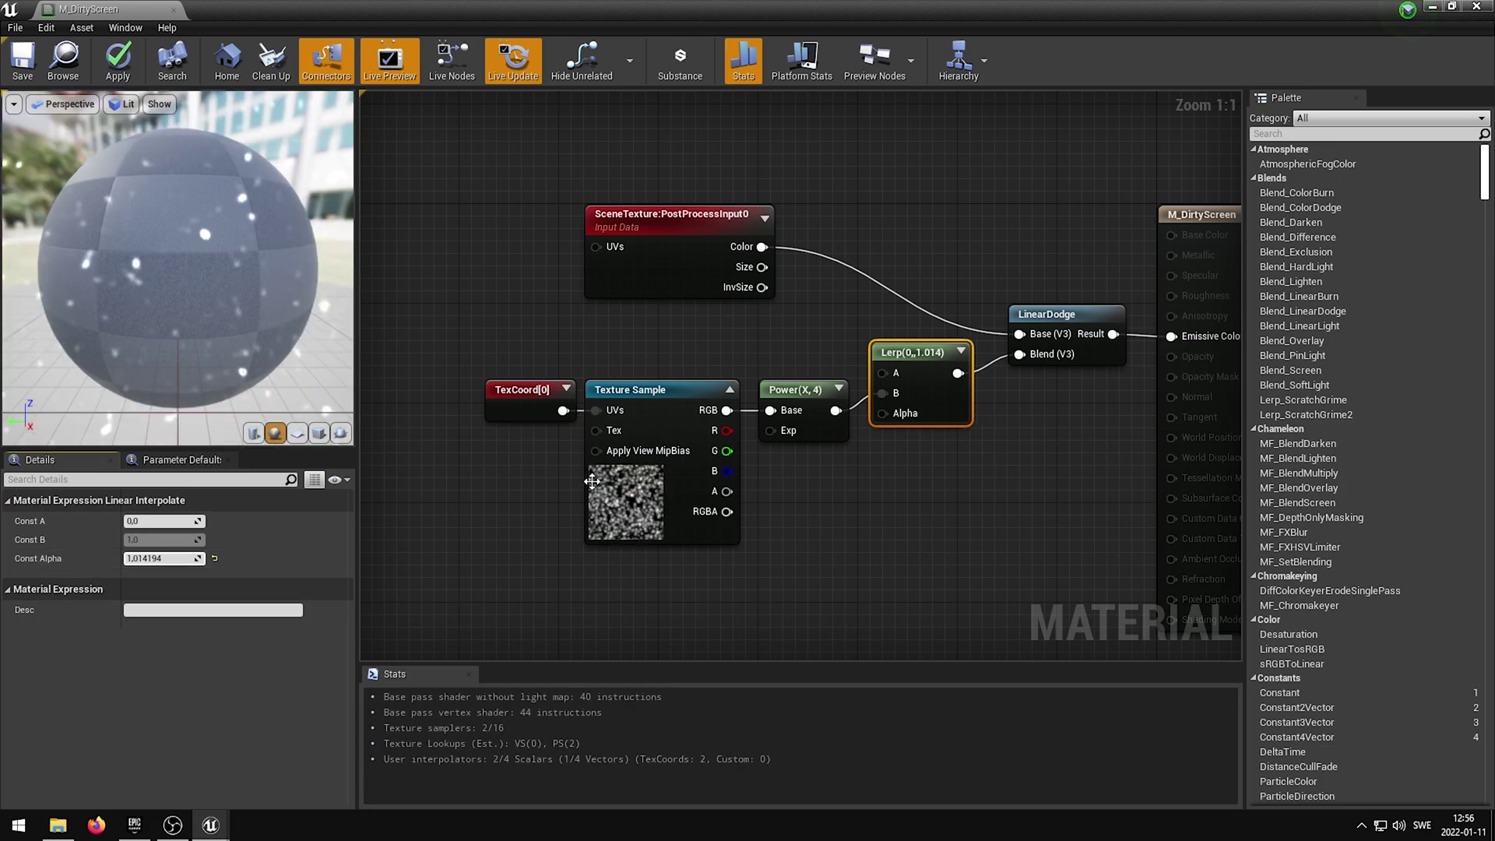
# - Set the TexCoord[0] UTiling and VTiling to 1.0 after briefly trying 0.25
pyautogui.click(534, 401)
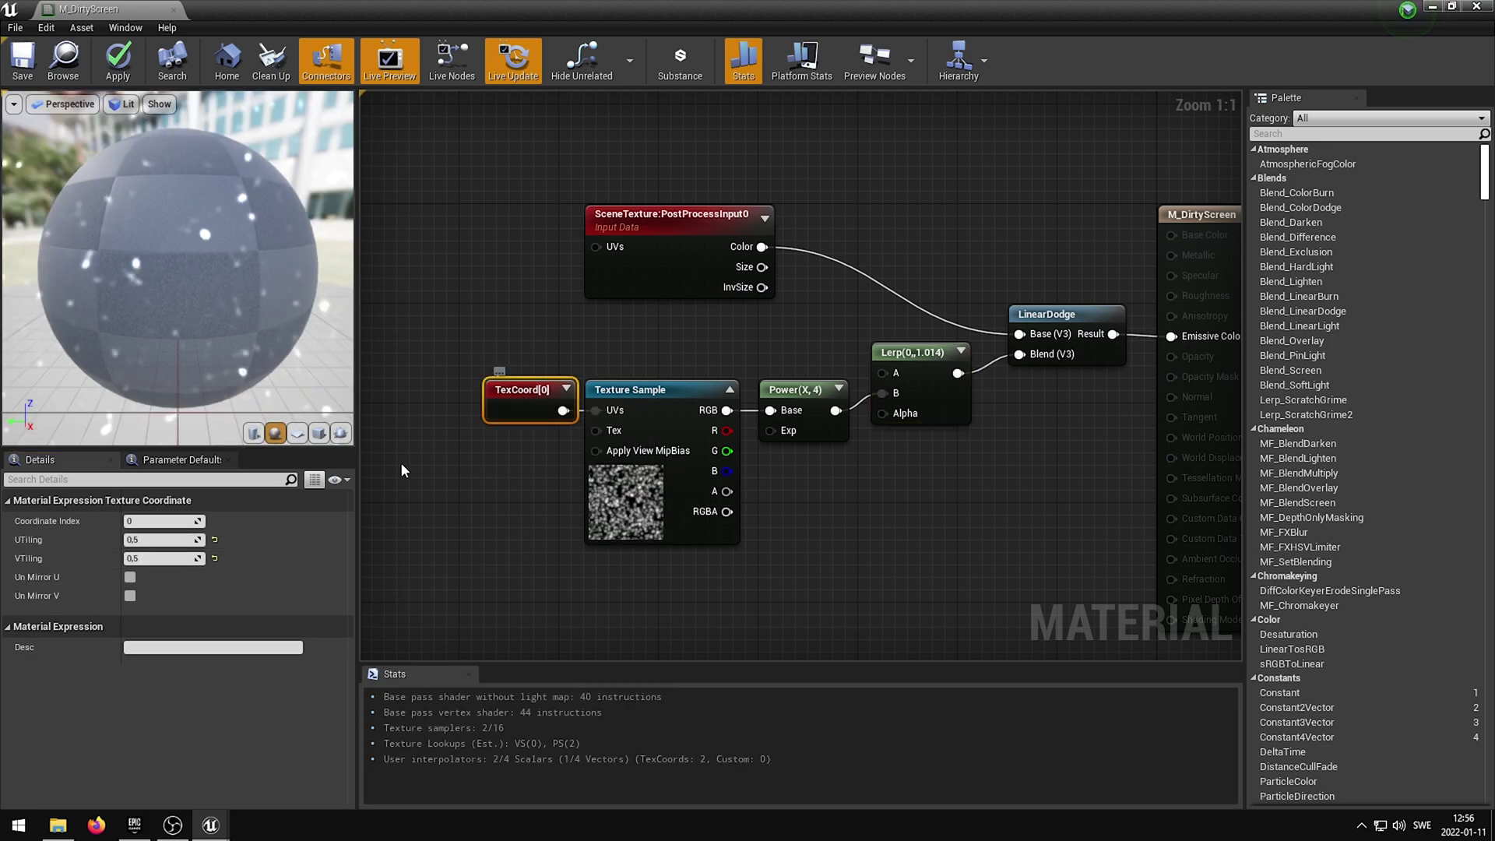
pyautogui.click(159, 539)
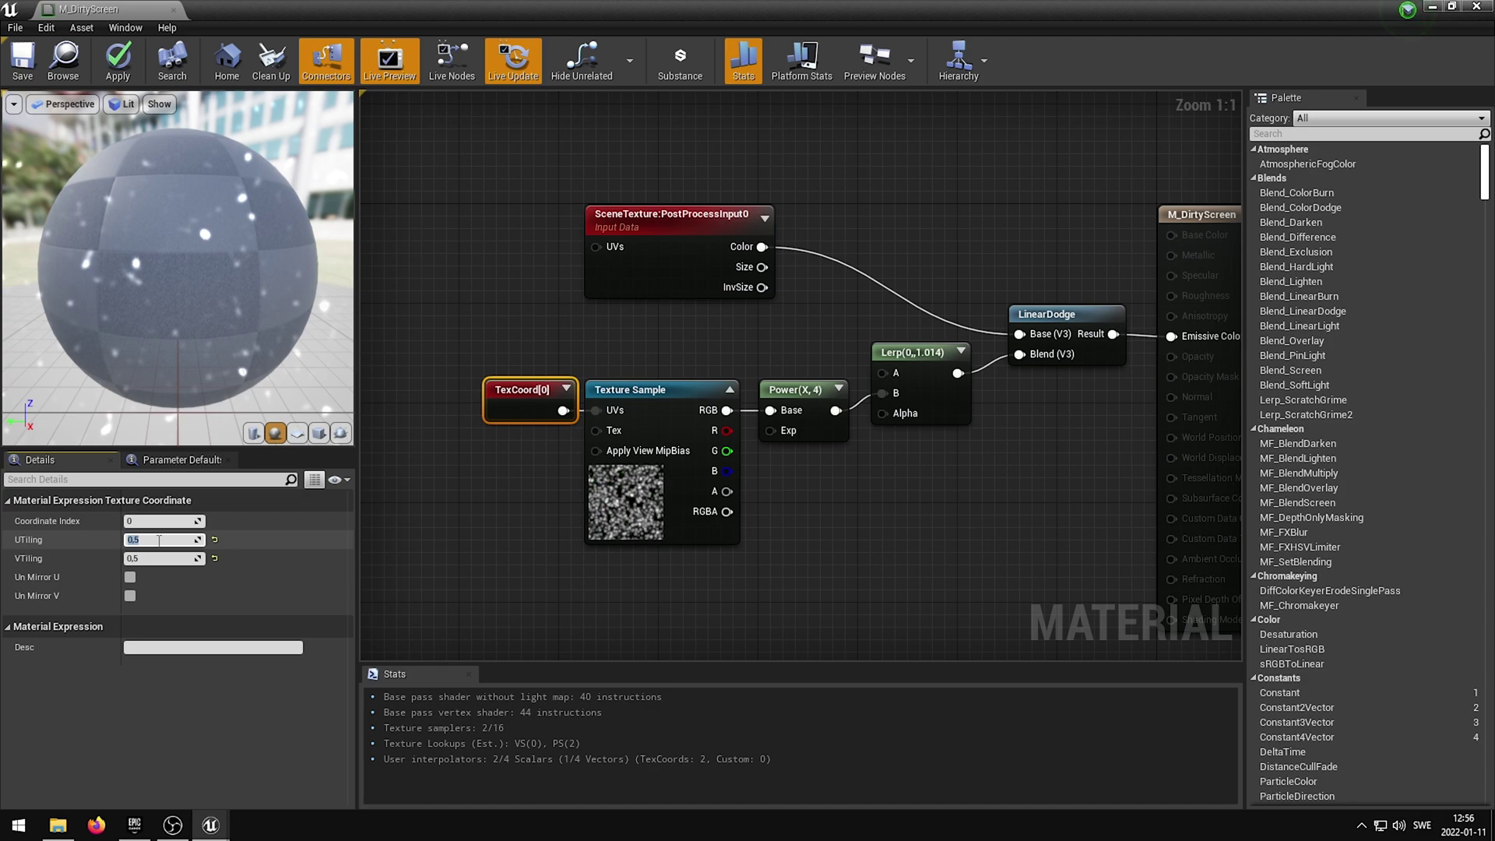
pyautogui.press('Tab')
pyautogui.write('0,25')
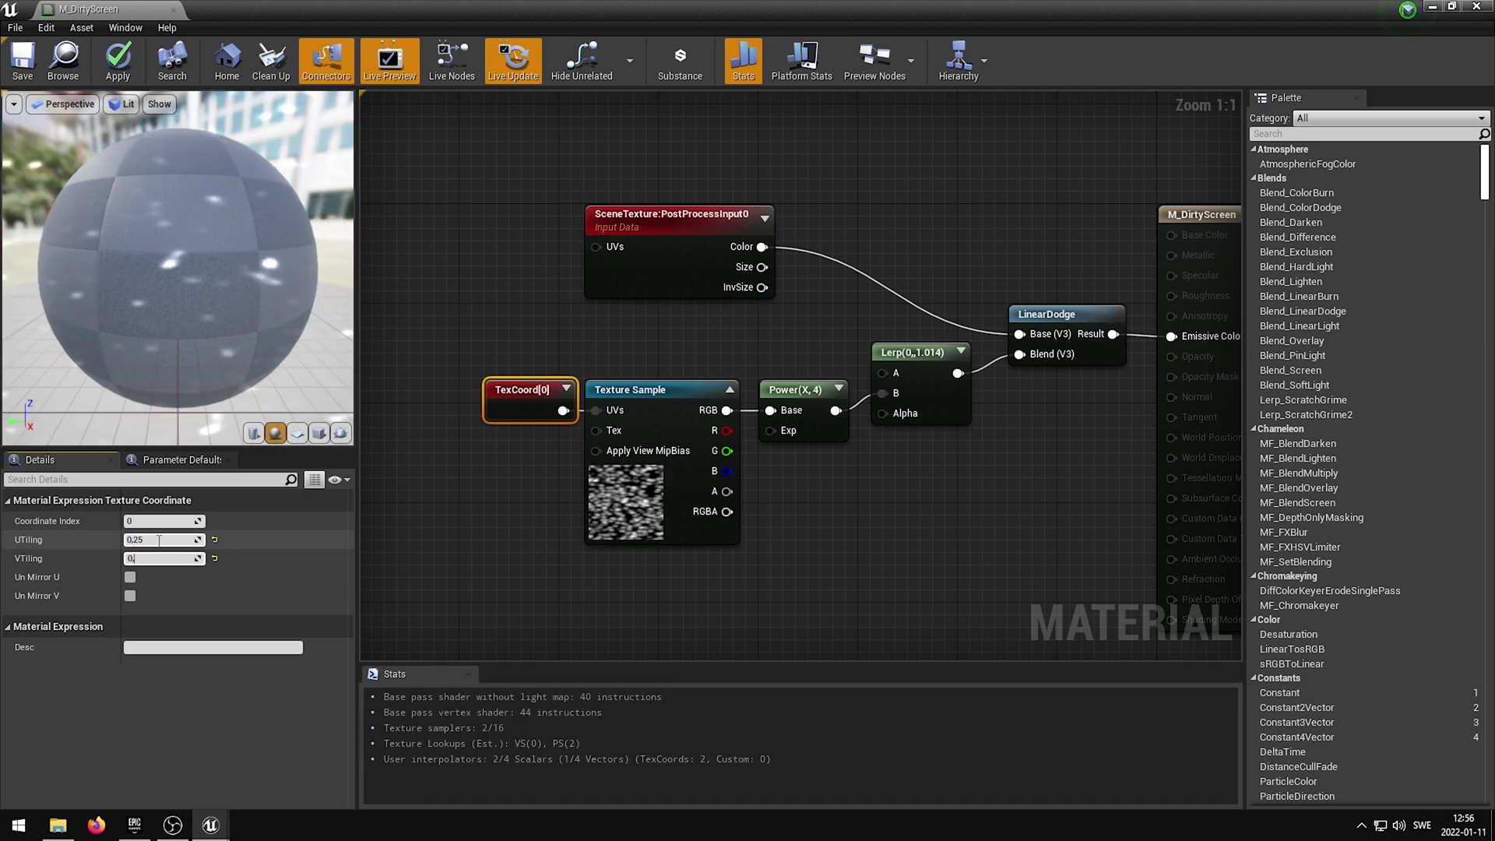
pyautogui.press('Return')
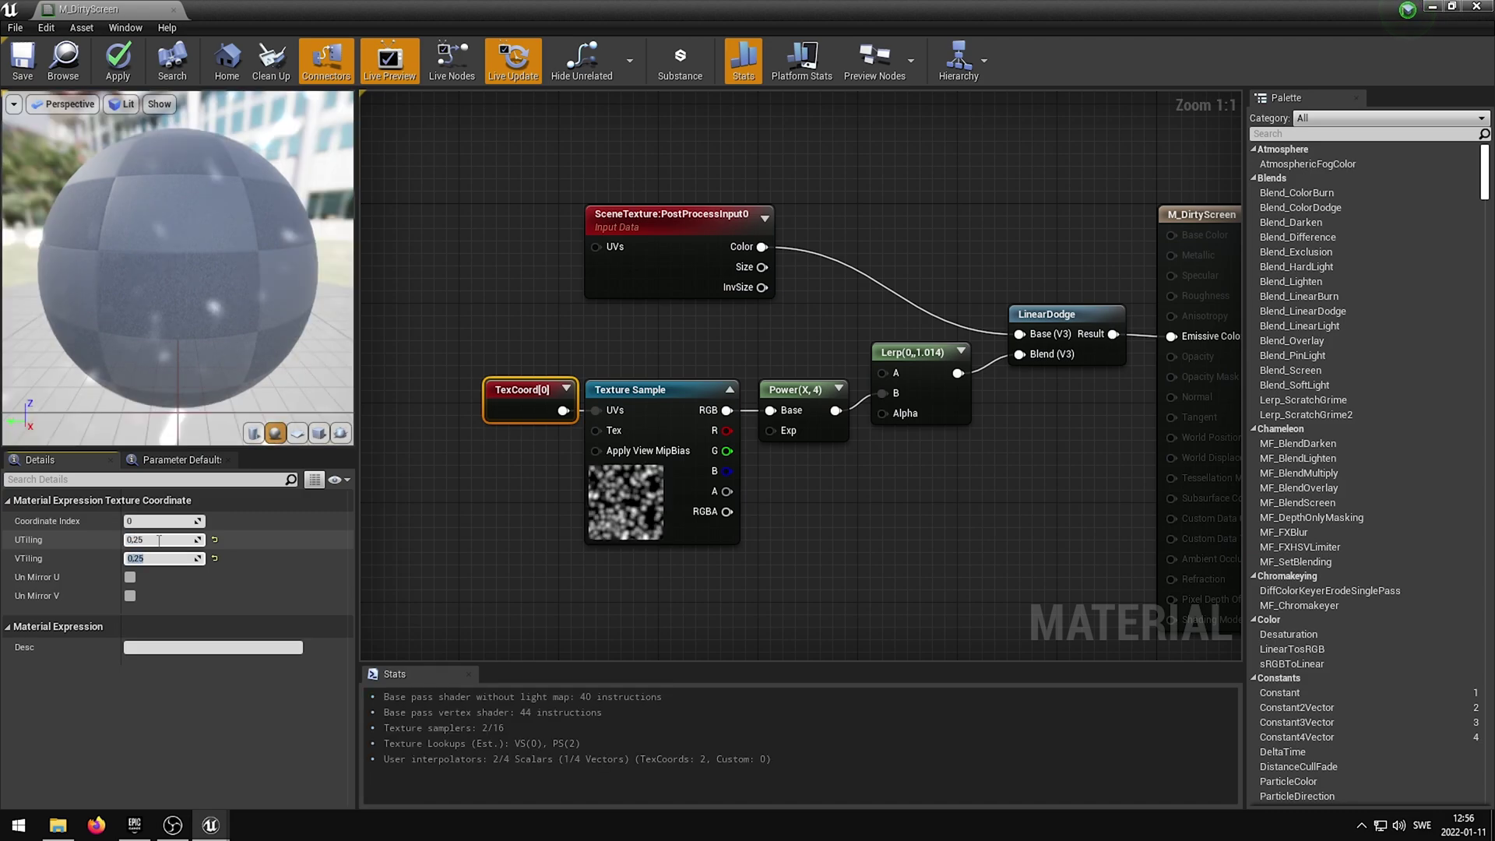
pyautogui.write('1,0')
pyautogui.press('Return')
pyautogui.click(159, 539)
pyautogui.write('1,0')
pyautogui.press('Return')
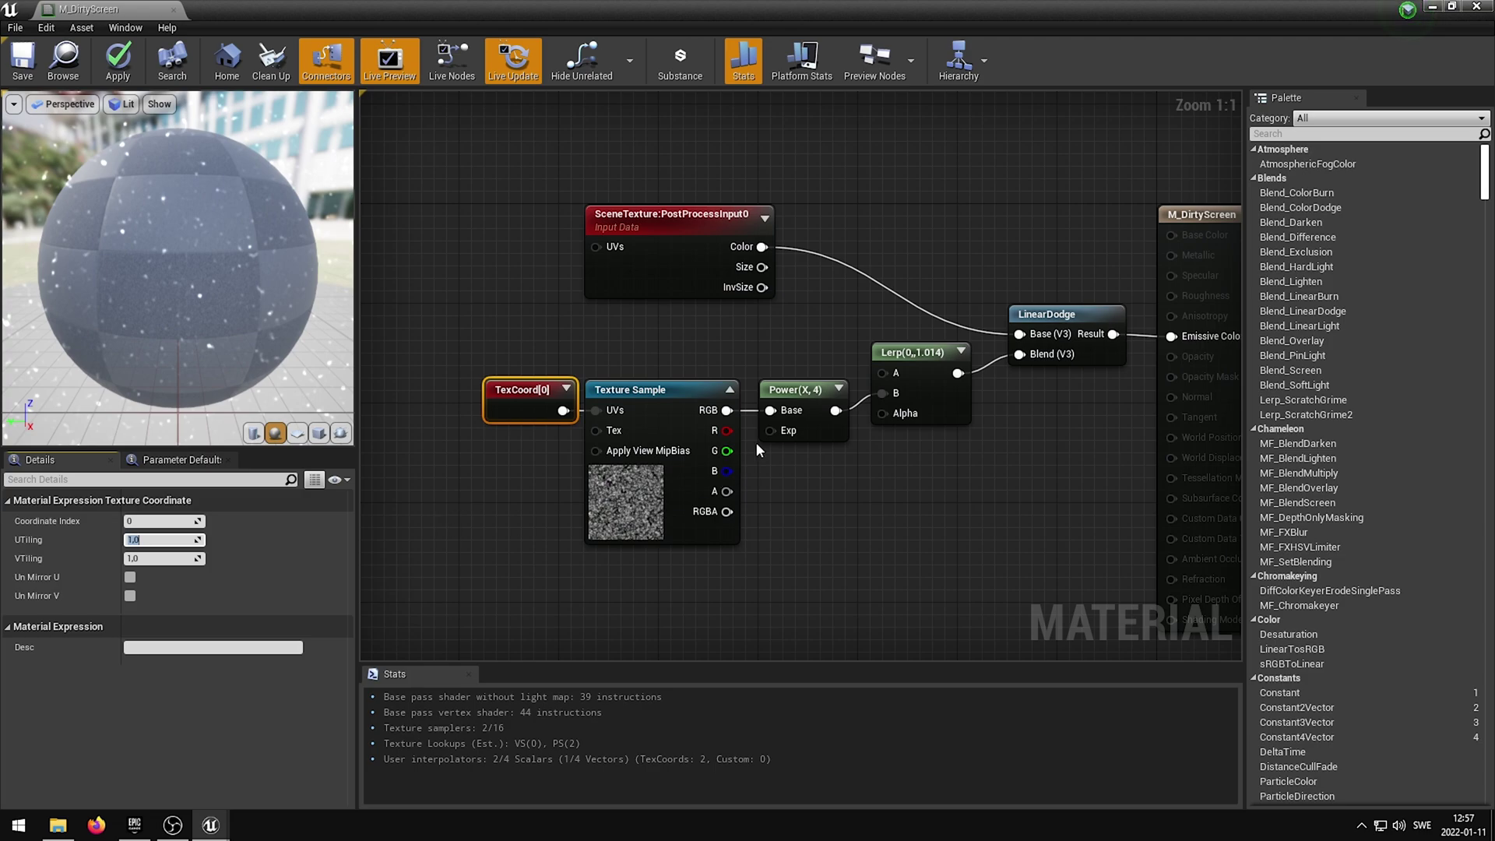
# - Try Power exponents 1, 2, 5 and 8, then settle on 4
pyautogui.click(795, 392)
pyautogui.click(168, 520)
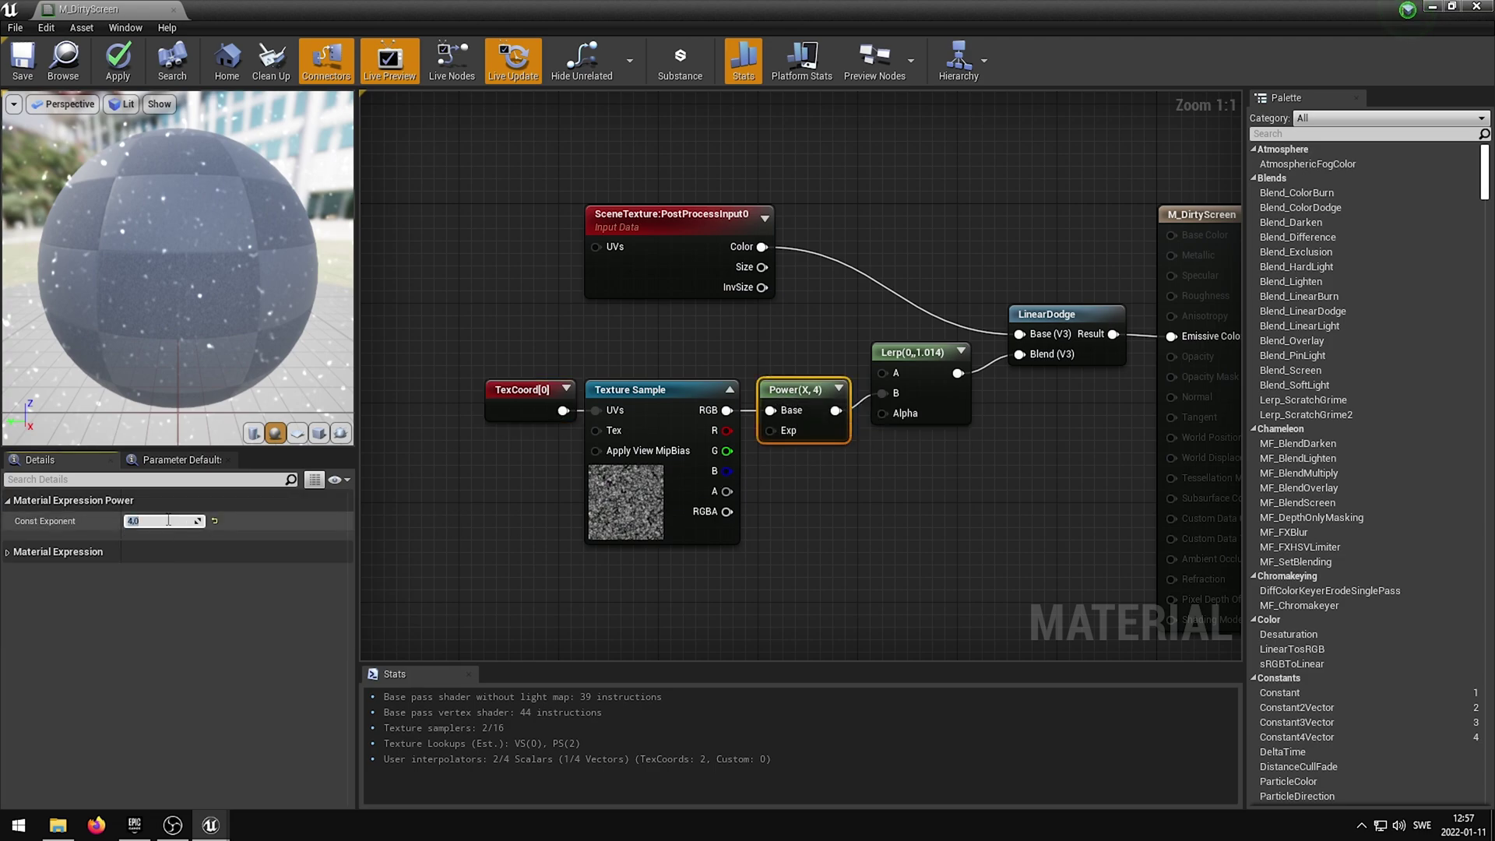
pyautogui.write('1')
pyautogui.press('Return')
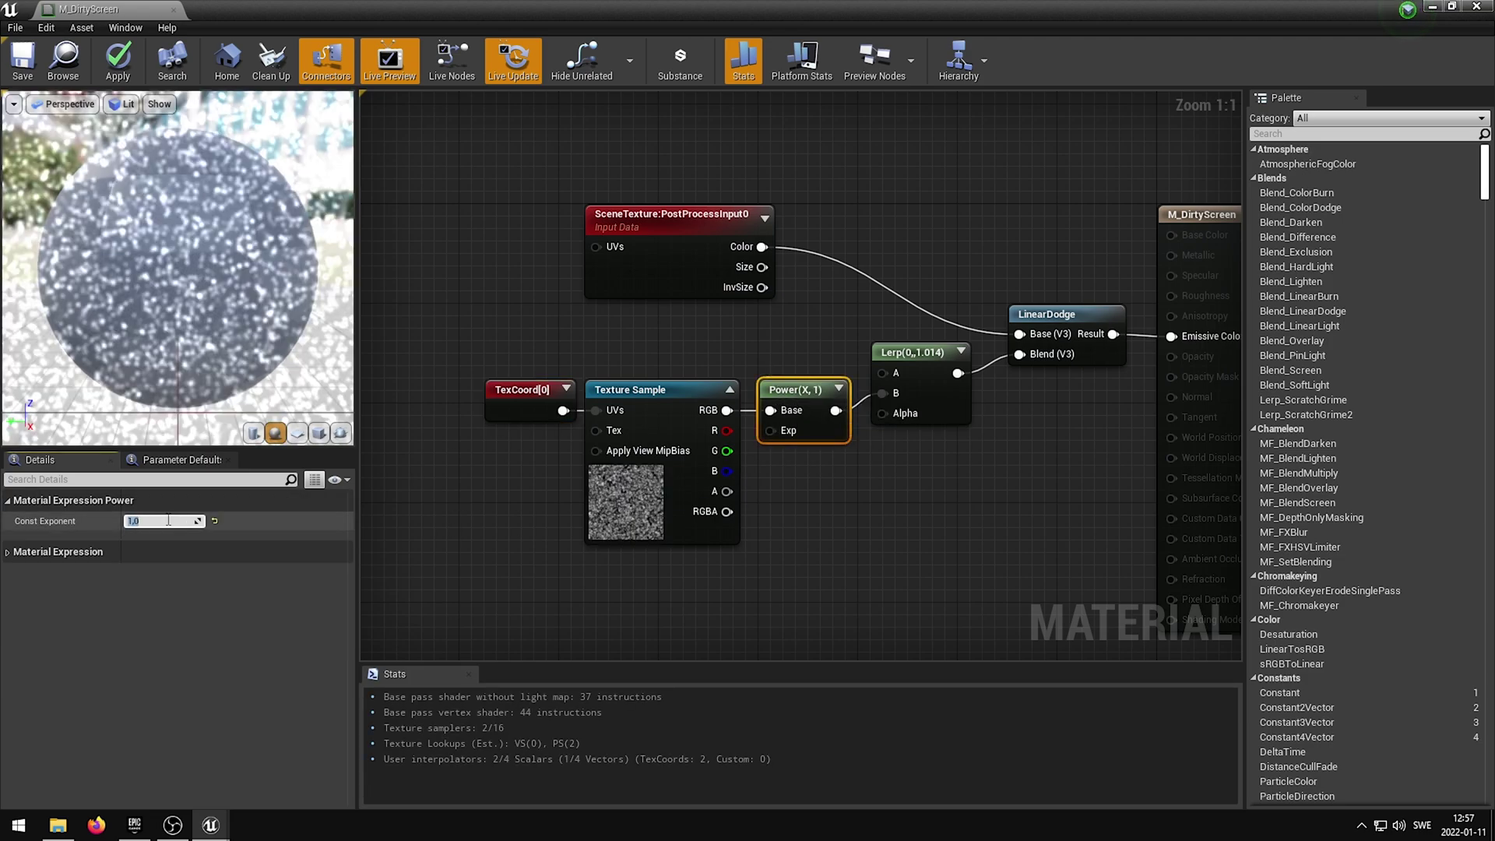
pyautogui.write('2')
pyautogui.press('Return')
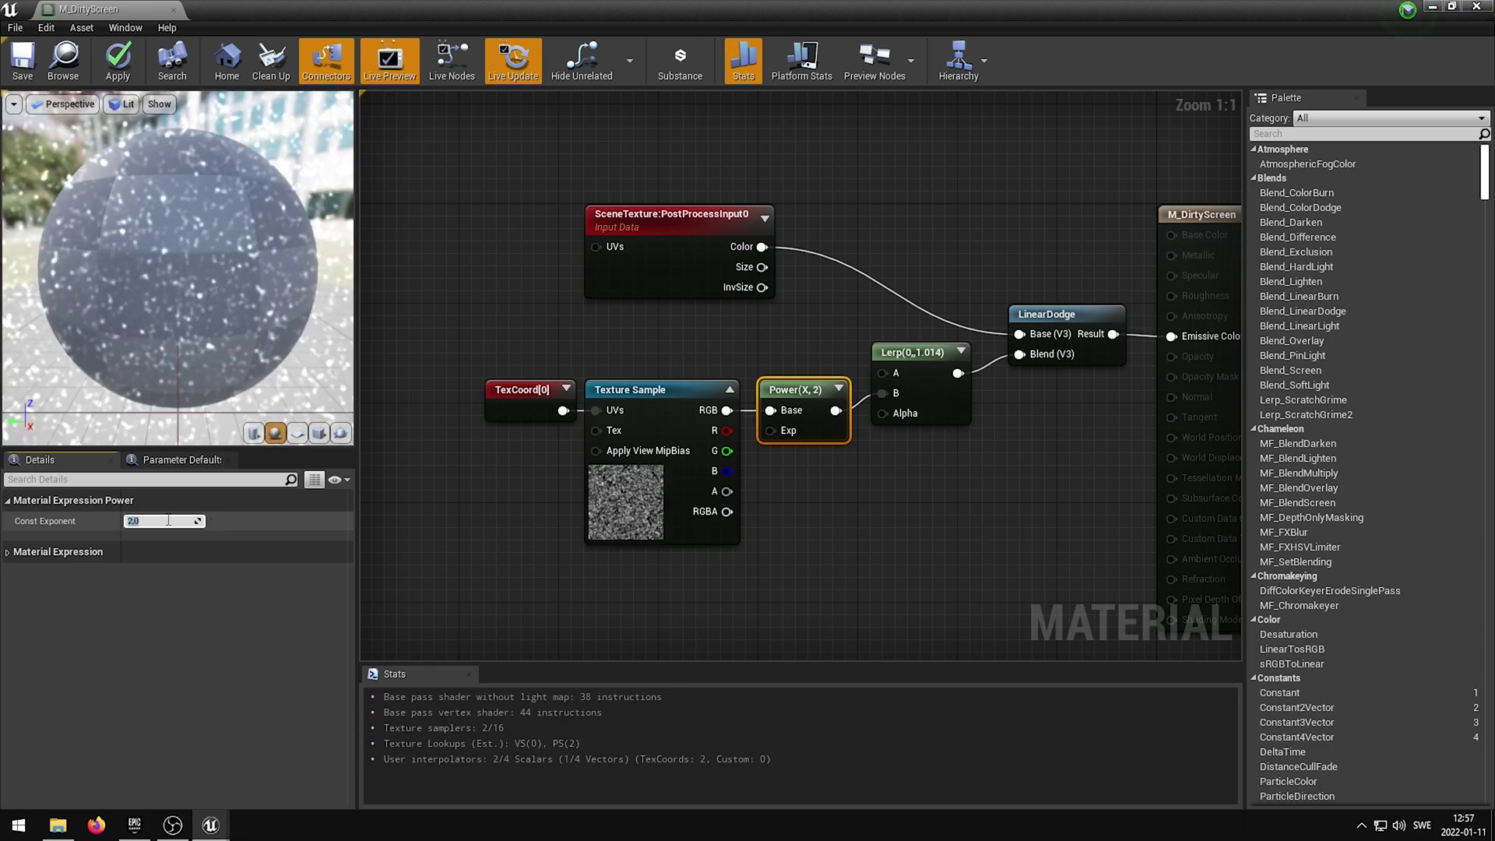
pyautogui.write('5')
pyautogui.press('Return')
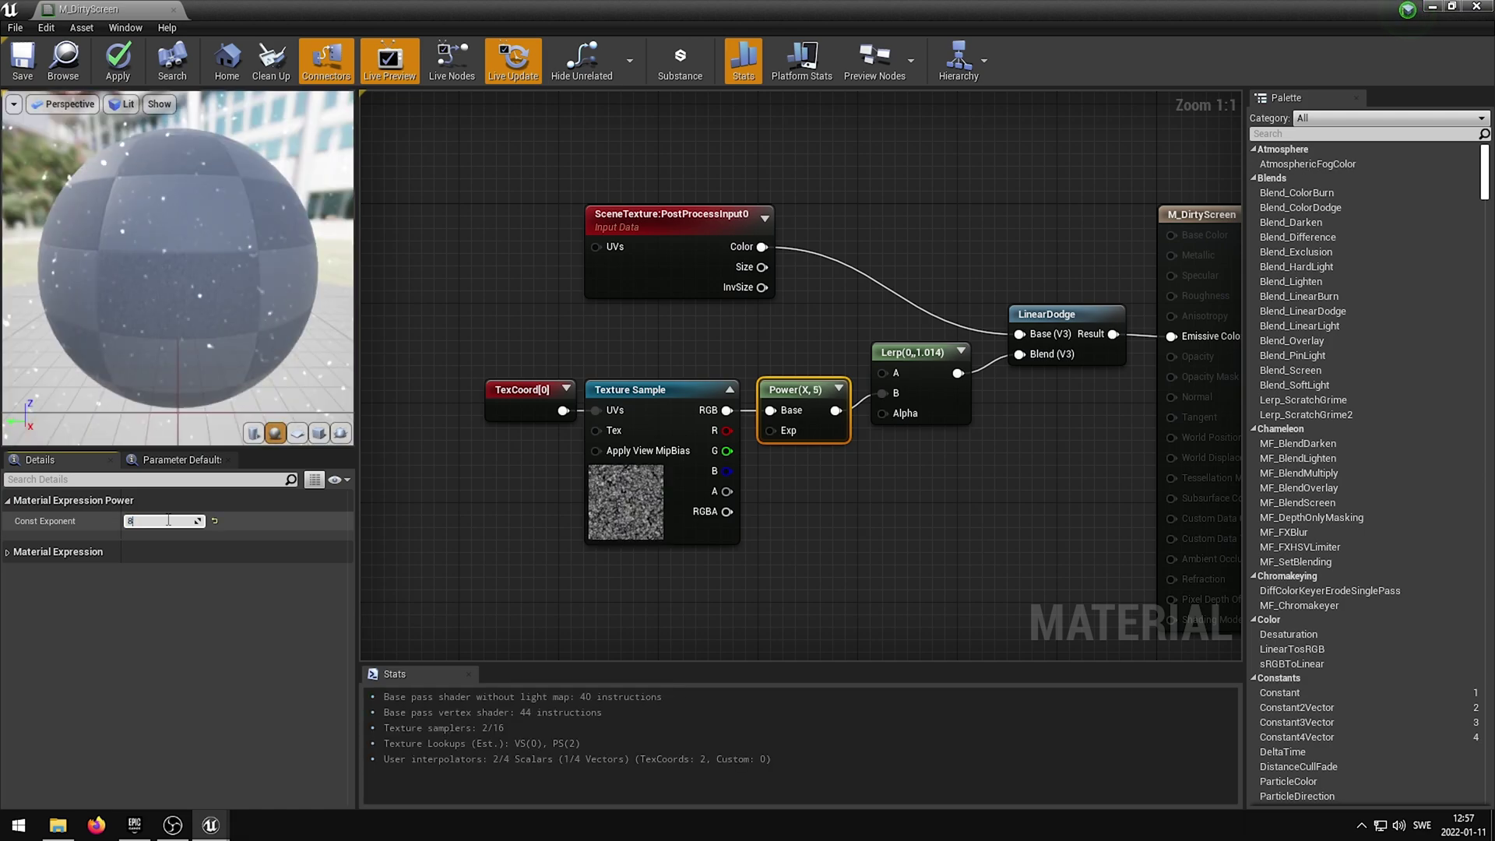
pyautogui.press('Return')
pyautogui.write('4')
pyautogui.press('Return')
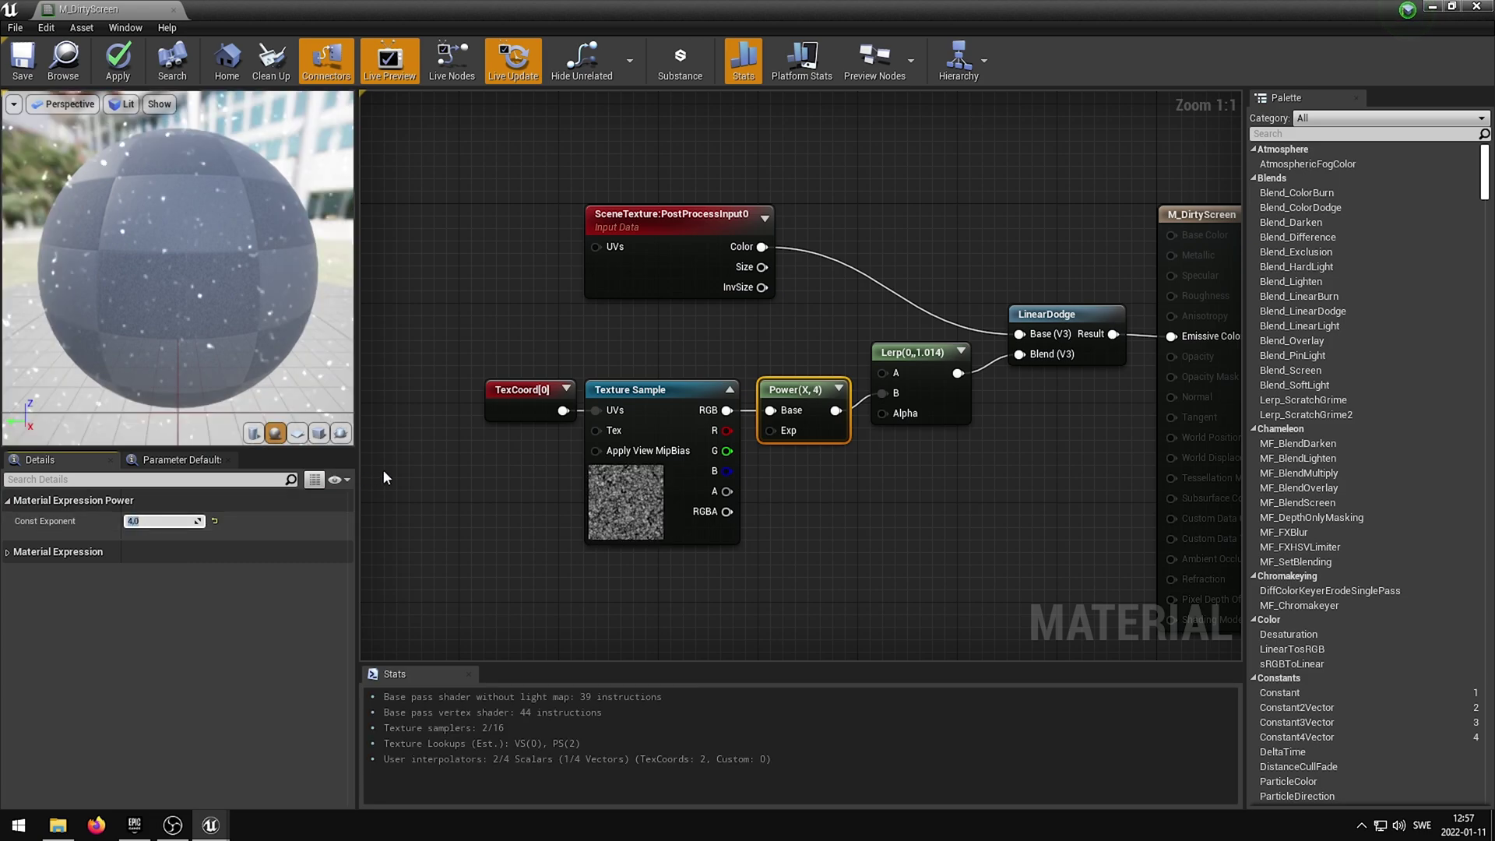
pyautogui.click(450, 467)
# - Apply the M_DirtyScreen changes and fly the level camera behind the boxes, tilting up toward the sky
pyautogui.click(119, 62)
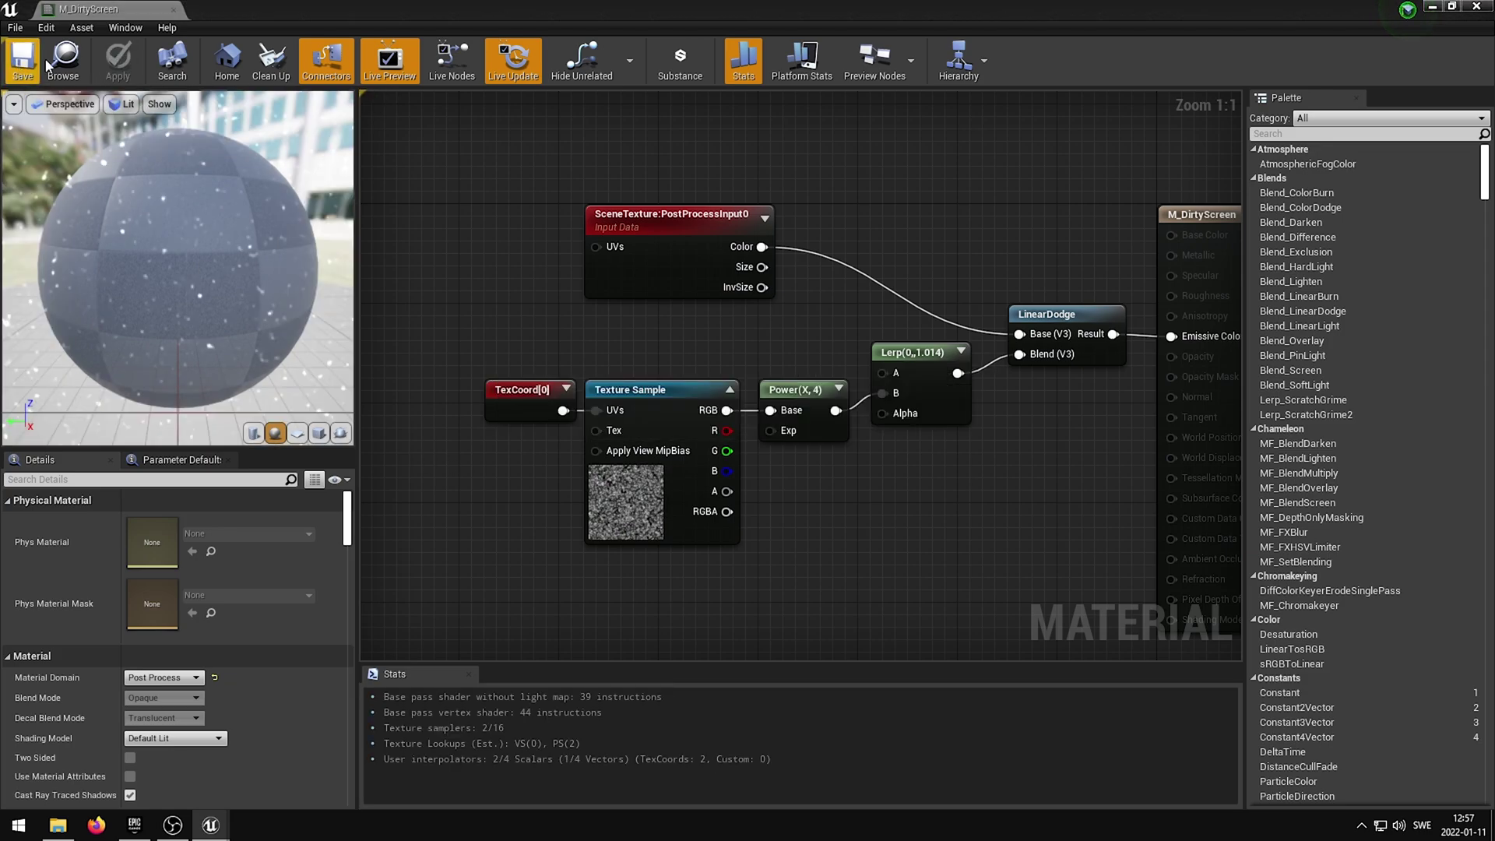
pyautogui.moveTo(290, 10); pyautogui.dragTo(1493, 109)
pyautogui.moveTo(1111, 339); pyautogui.dragTo(1109, 295, button='right')
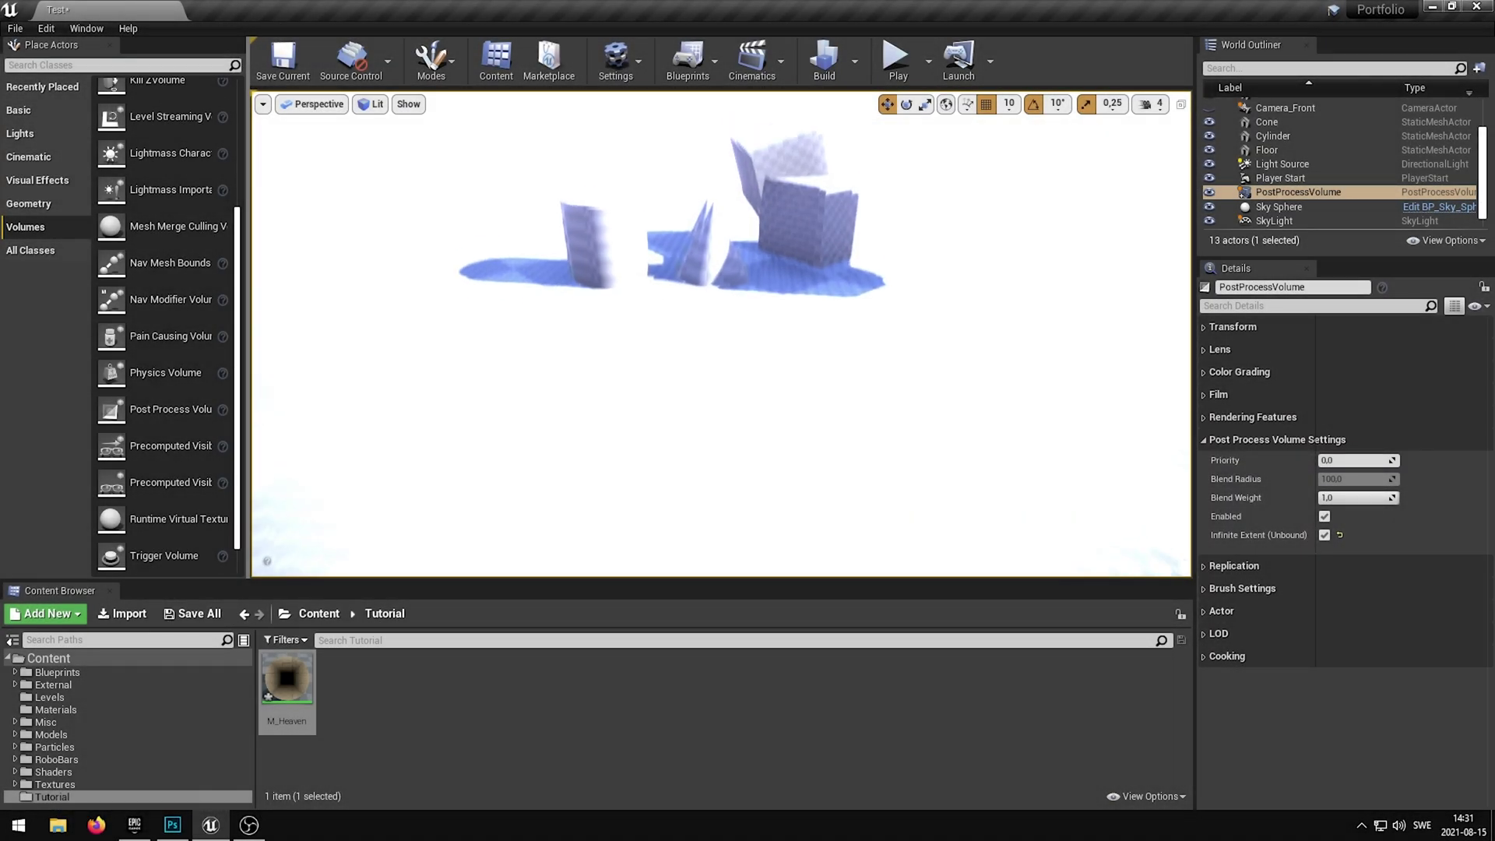
pyautogui.moveTo(1108, 296); pyautogui.dragTo(1053, 286, button='right')
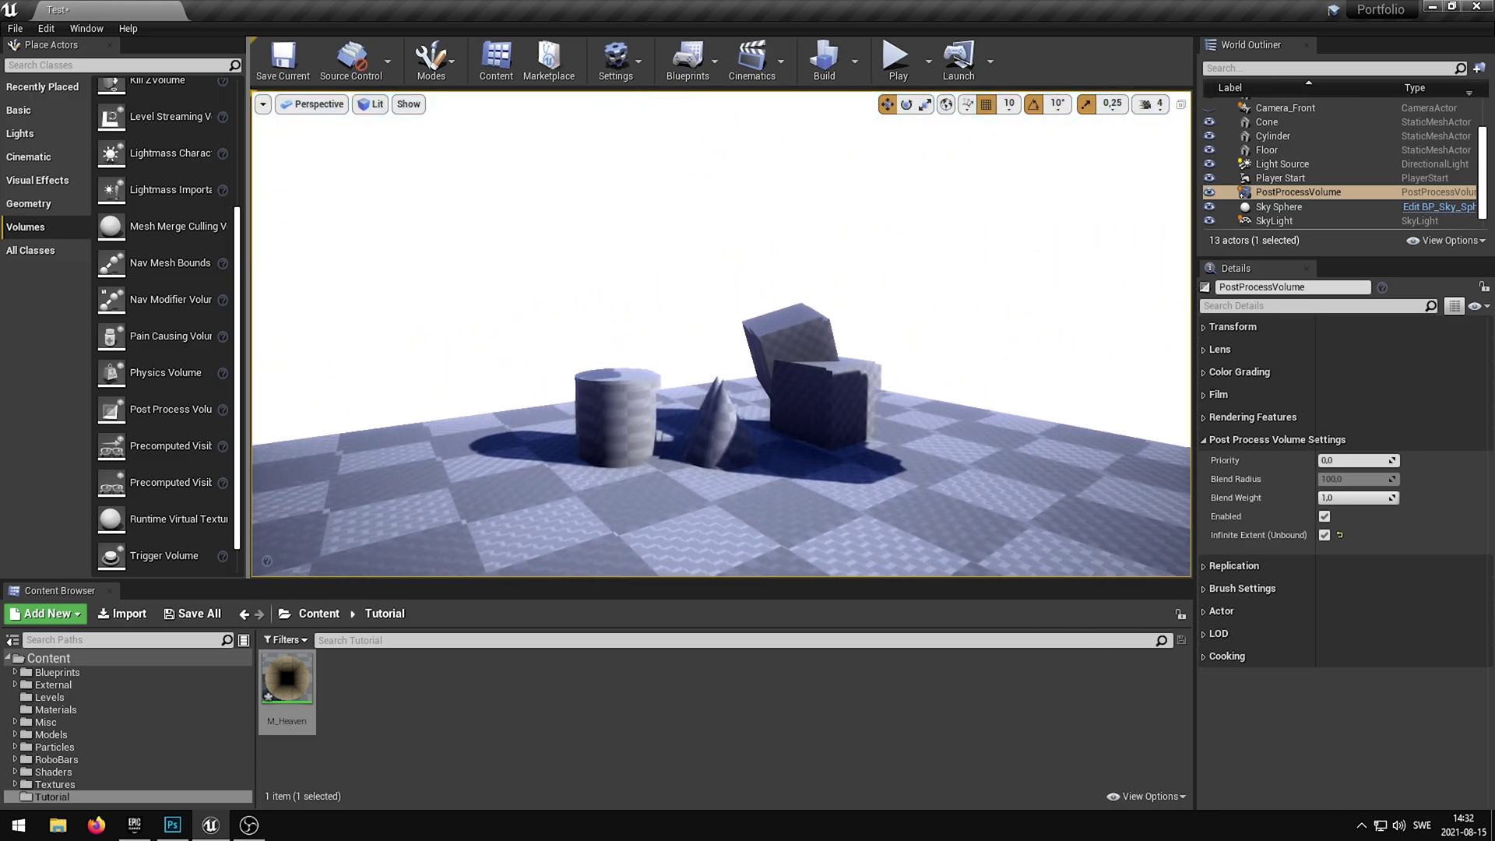